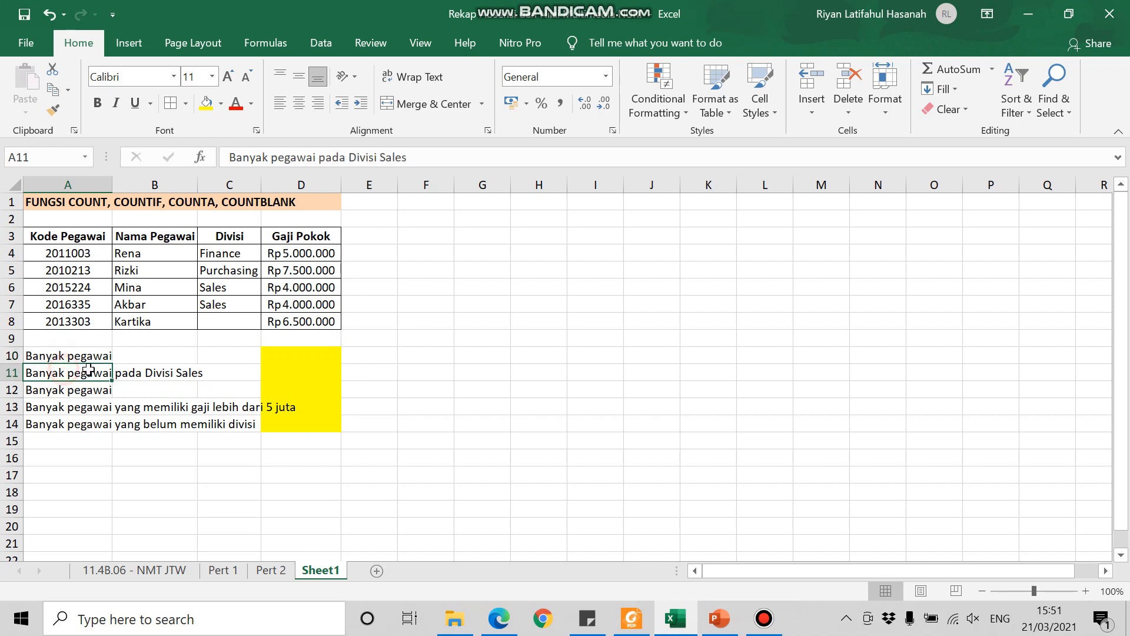
# Widen column A so the longest question label no longer runs into the yellow answer cells.
pyautogui.click(56, 391)
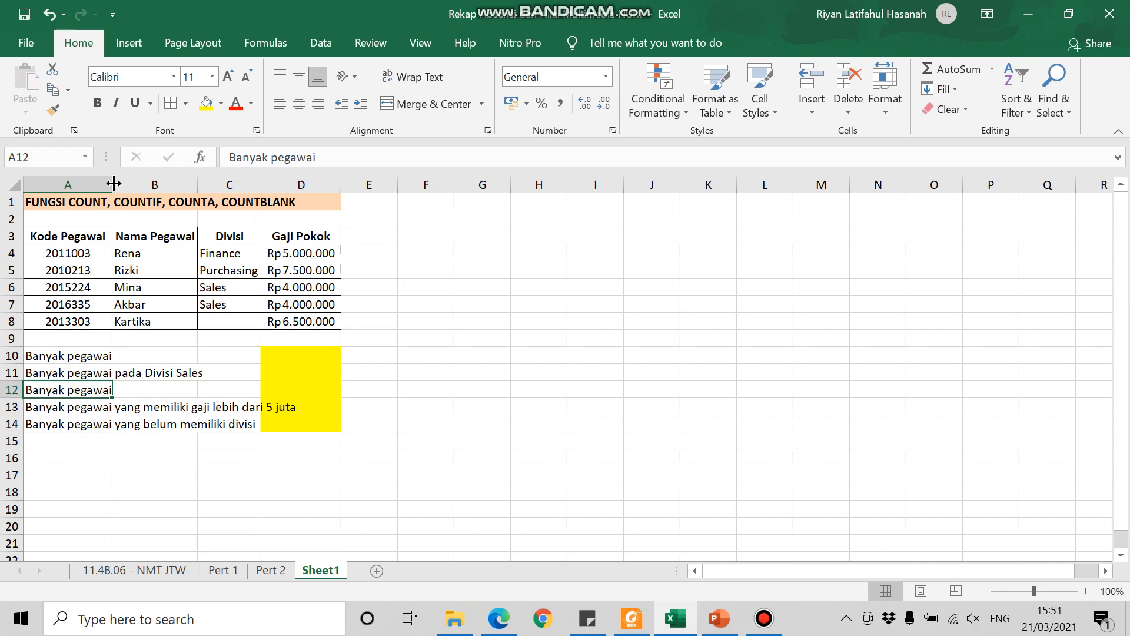
pyautogui.moveTo(114, 184); pyautogui.dragTo(150, 185)
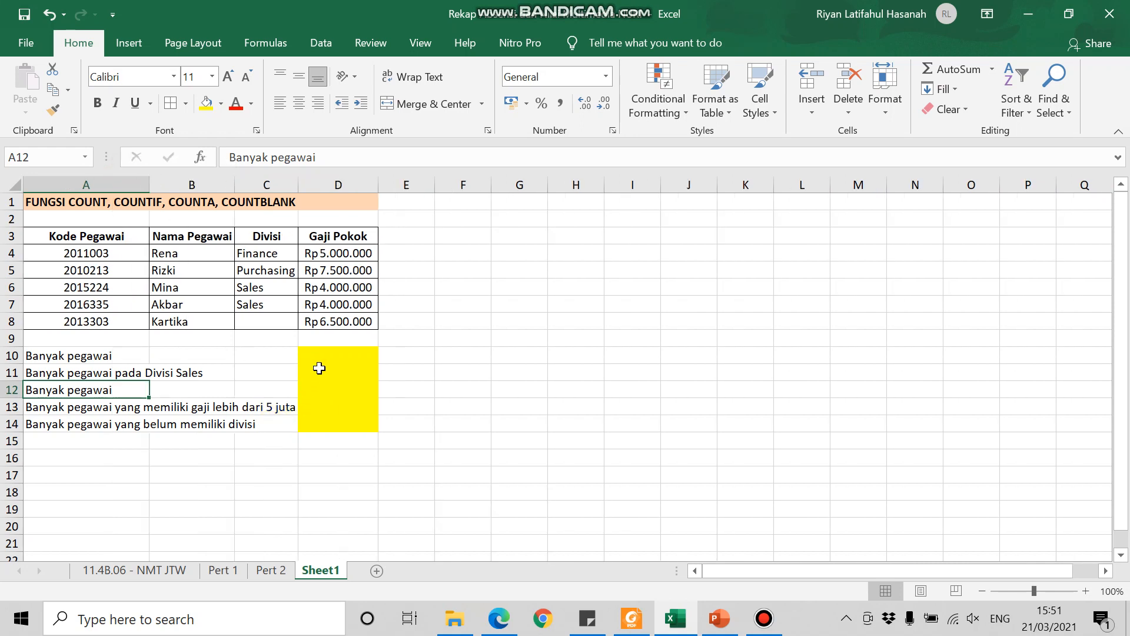
pyautogui.moveTo(325, 351); pyautogui.dragTo(346, 426)
pyautogui.click(330, 356)
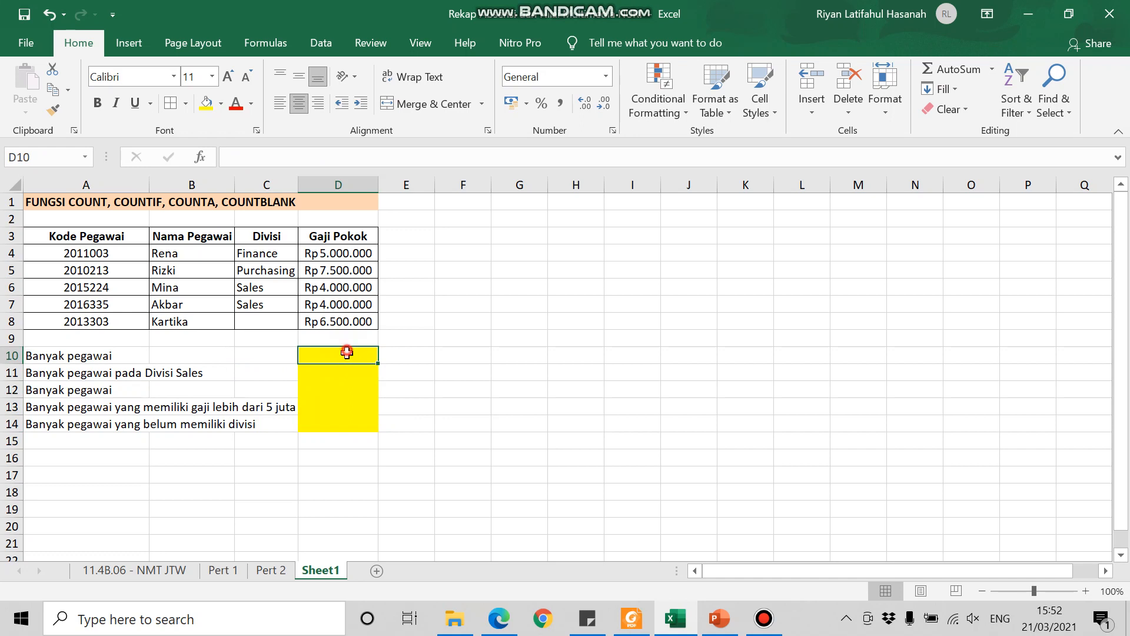
# Enter a COUNT formula in D10 that counts the employee codes in A4:A8.
pyautogui.moveTo(346, 352); pyautogui.dragTo(348, 421)
pyautogui.click(342, 355)
pyautogui.write('=coun')
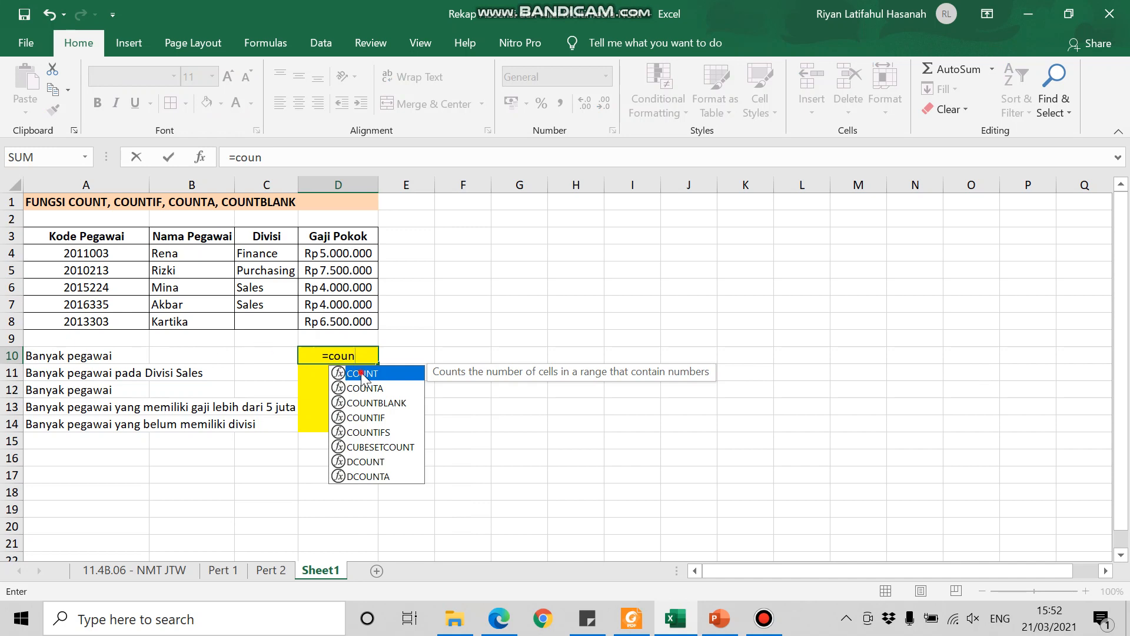
pyautogui.doubleClick(361, 376)
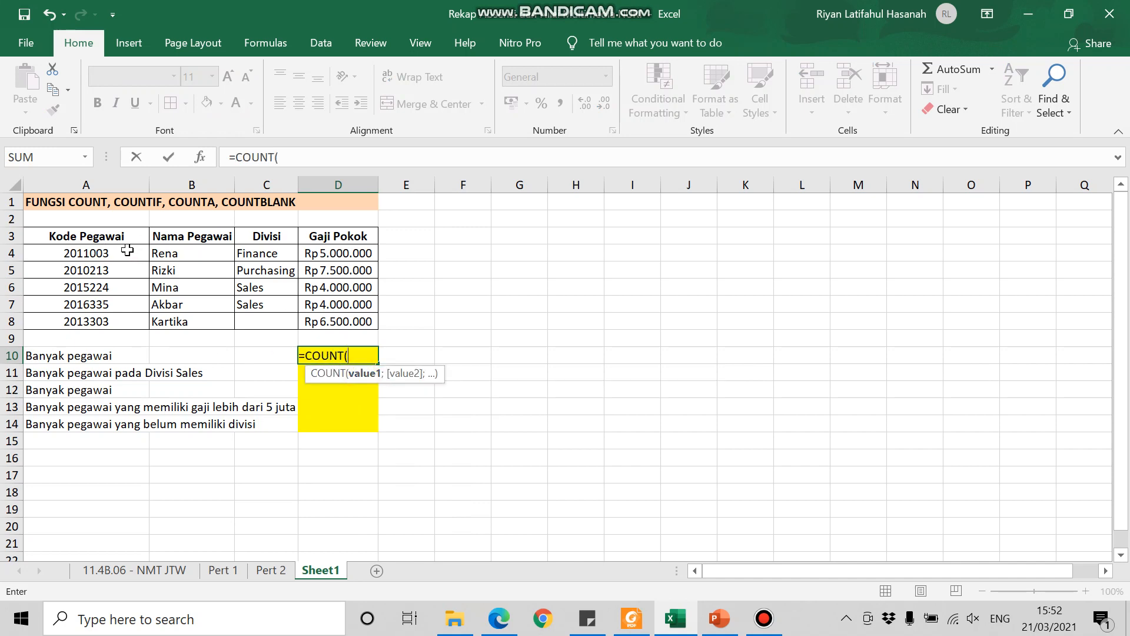
pyautogui.moveTo(127, 250); pyautogui.dragTo(119, 318)
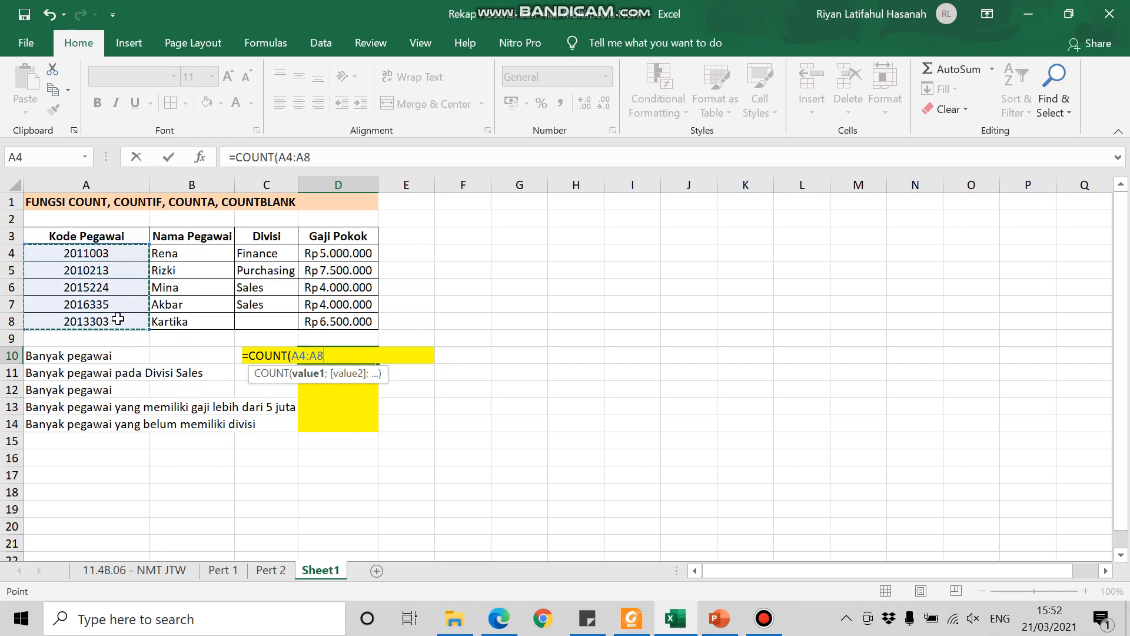
pyautogui.press('Return')
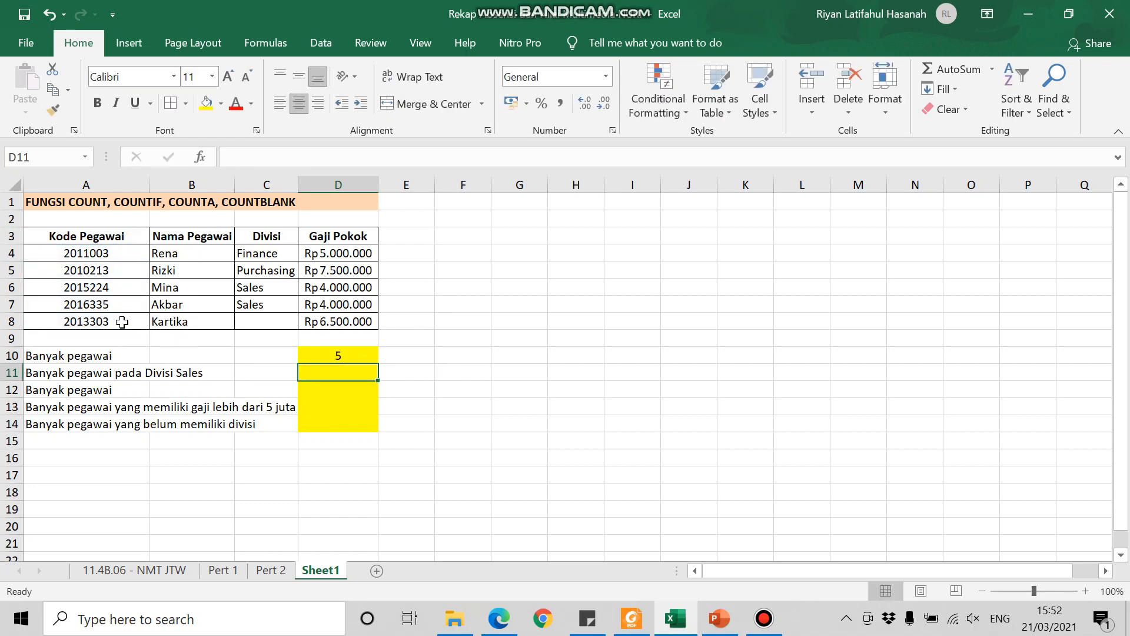
pyautogui.click(344, 355)
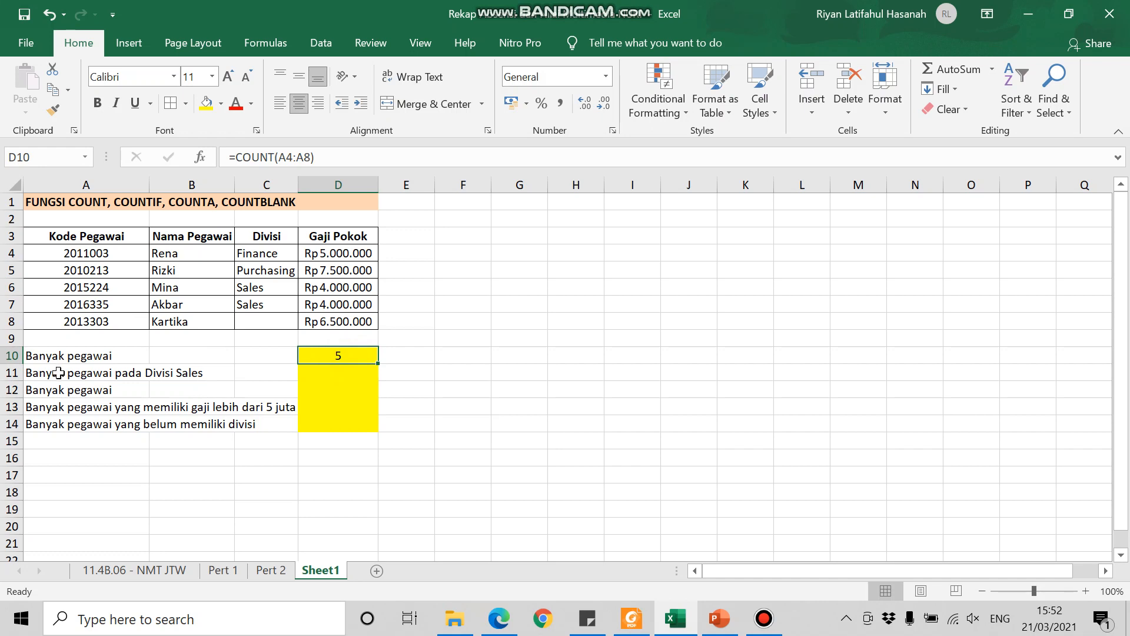
# Enter a COUNTIF formula in D11 over the Divisi range C4:C8 with the criterion "Sales".
pyautogui.click(350, 375)
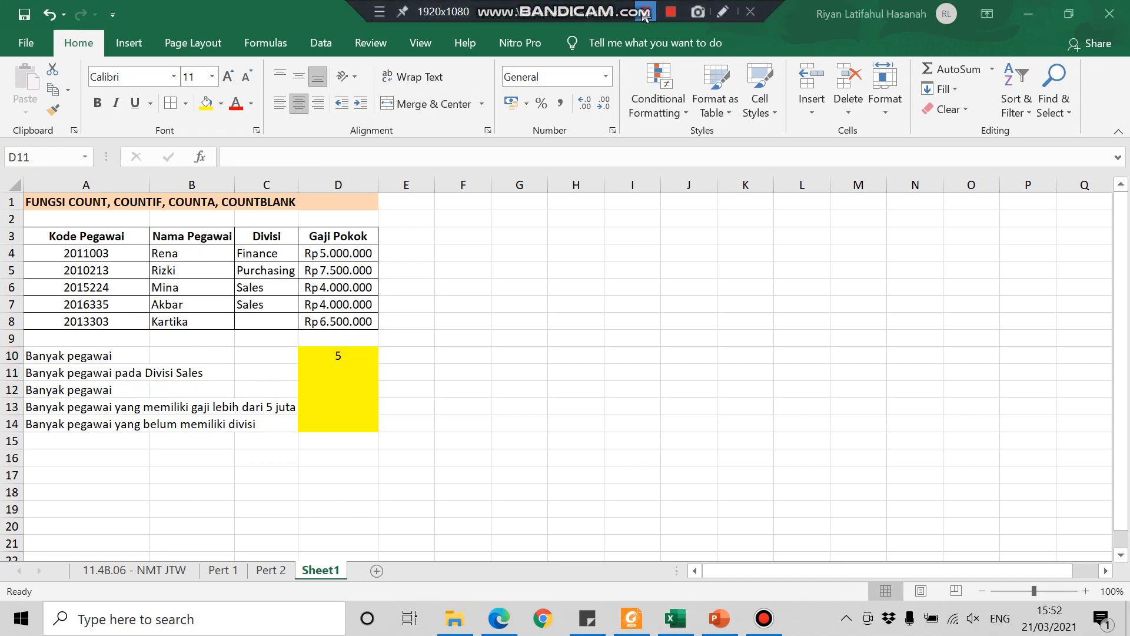
pyautogui.moveTo(568, 5)
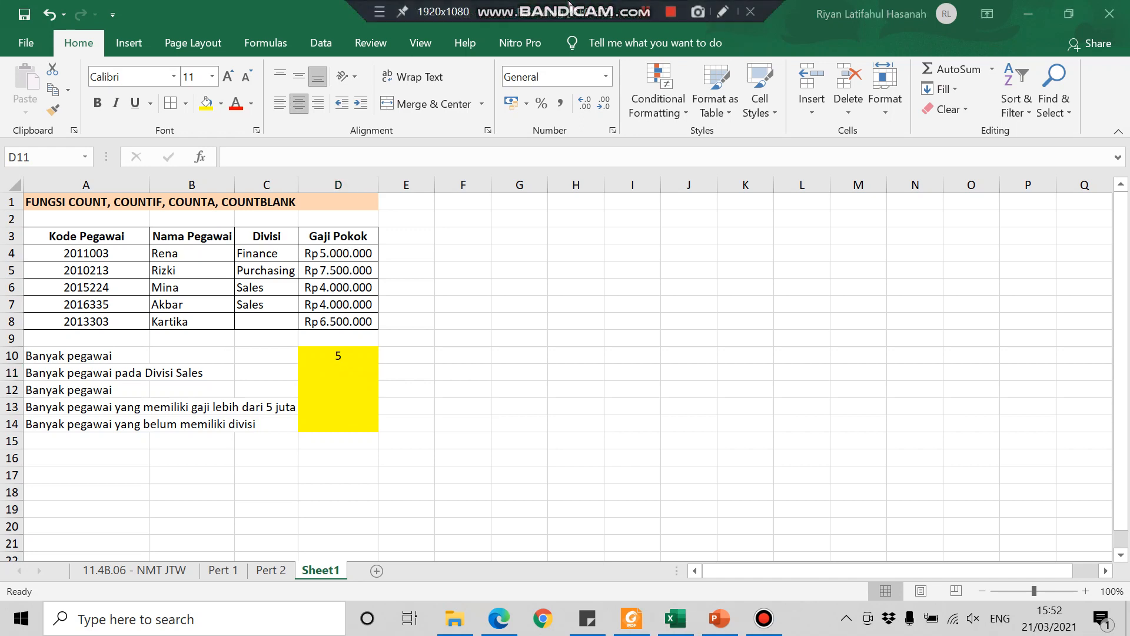
pyautogui.click(344, 371)
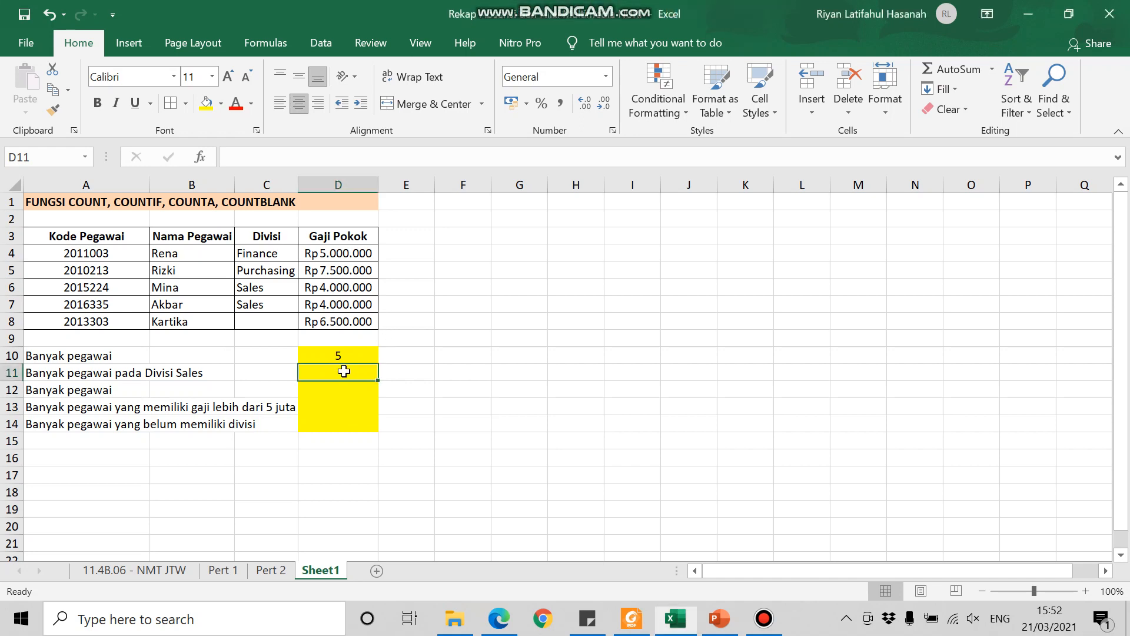
pyautogui.write('=coun')
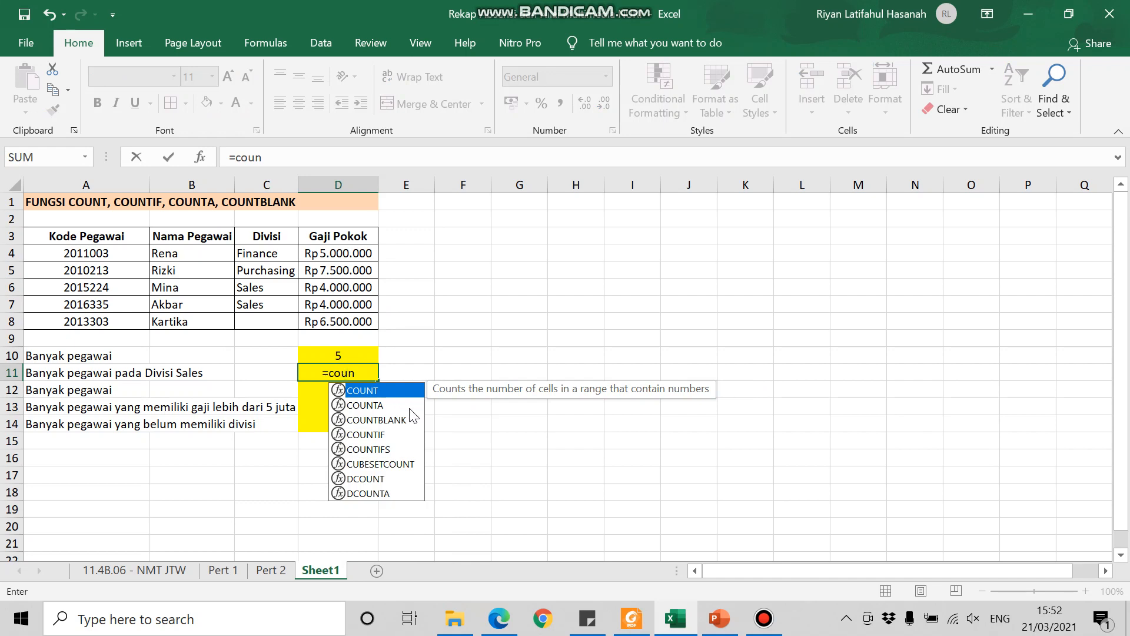
pyautogui.doubleClick(388, 435)
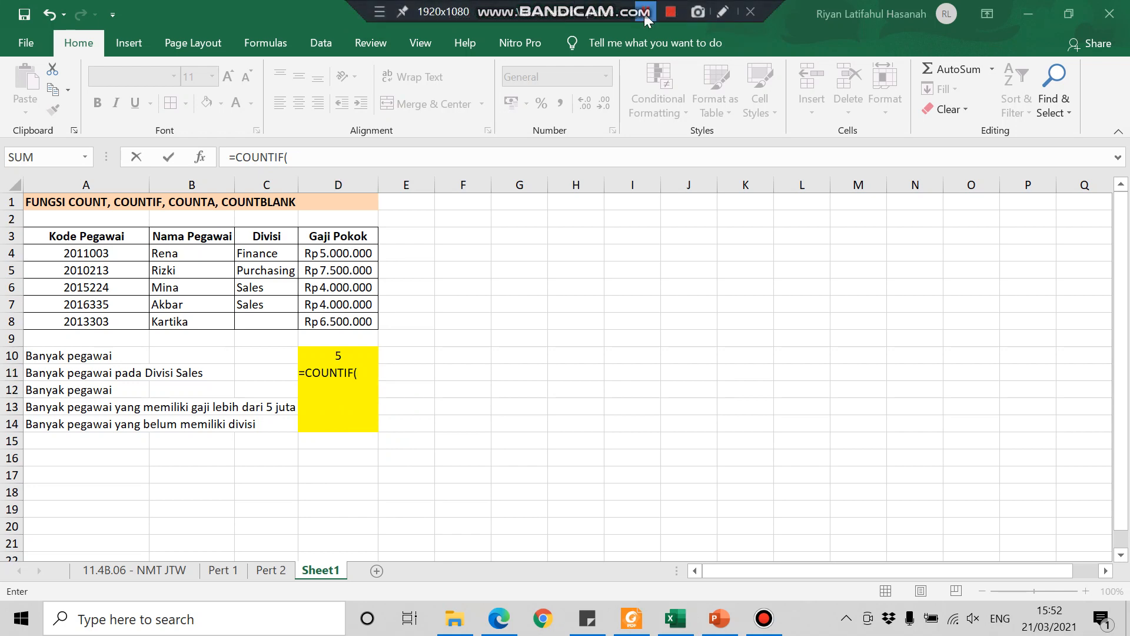
pyautogui.press('F2')
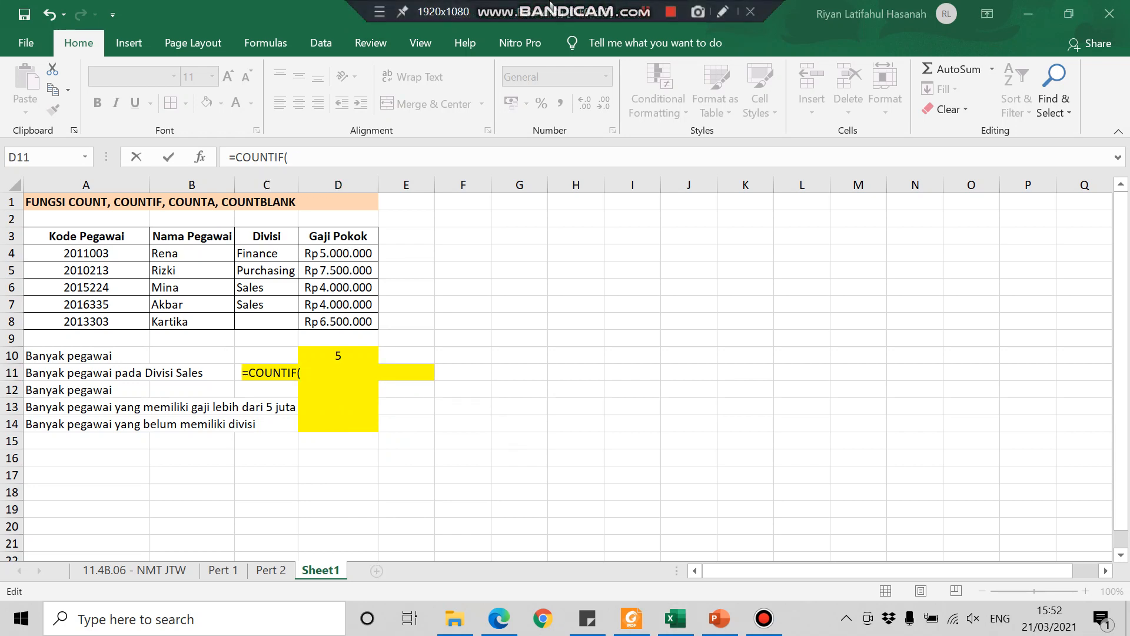
pyautogui.click(263, 265)
pyautogui.moveTo(263, 255); pyautogui.dragTo(321, 325)
pyautogui.moveTo(289, 157); pyautogui.dragTo(462, 167)
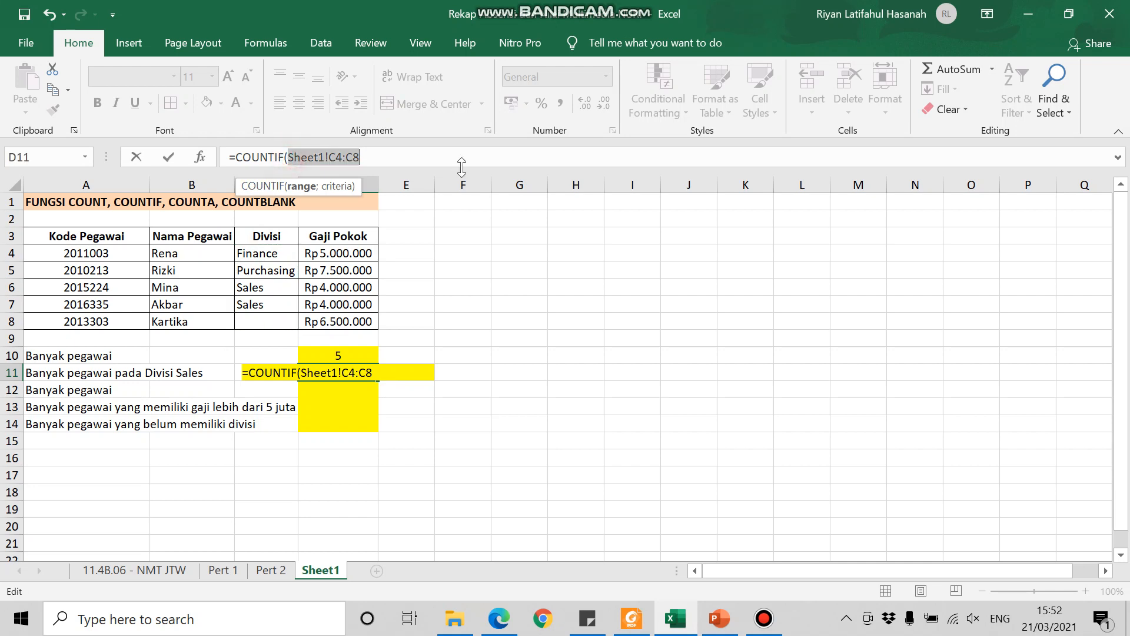
pyautogui.press('BackSpace')
pyautogui.moveTo(271, 257); pyautogui.dragTo(271, 326)
pyautogui.write(';"Sales')
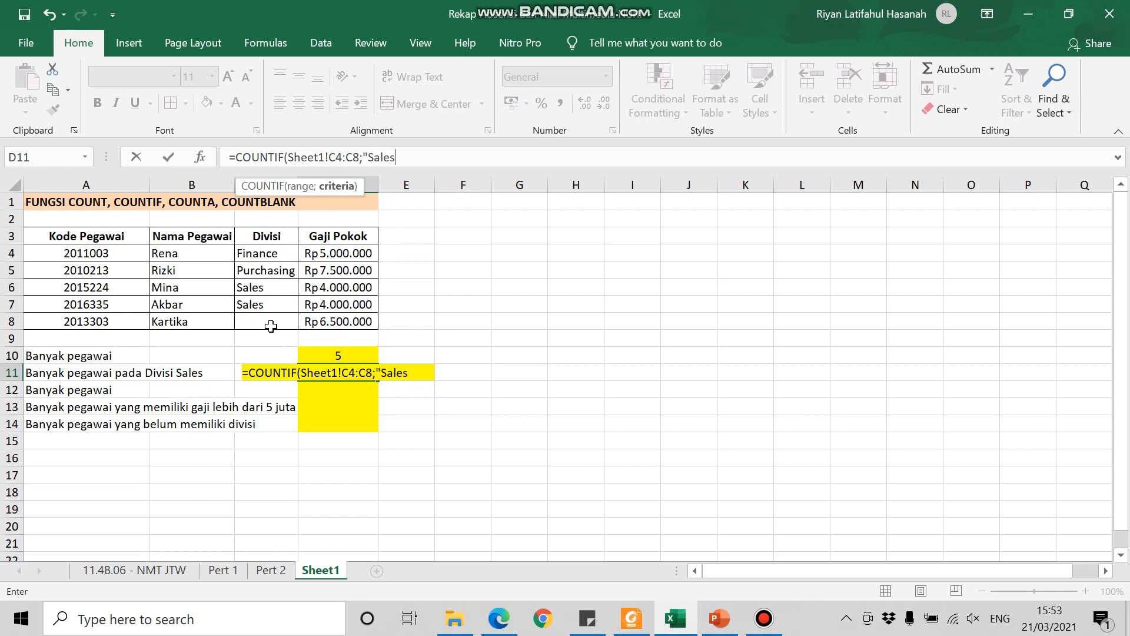
pyautogui.press('Return')
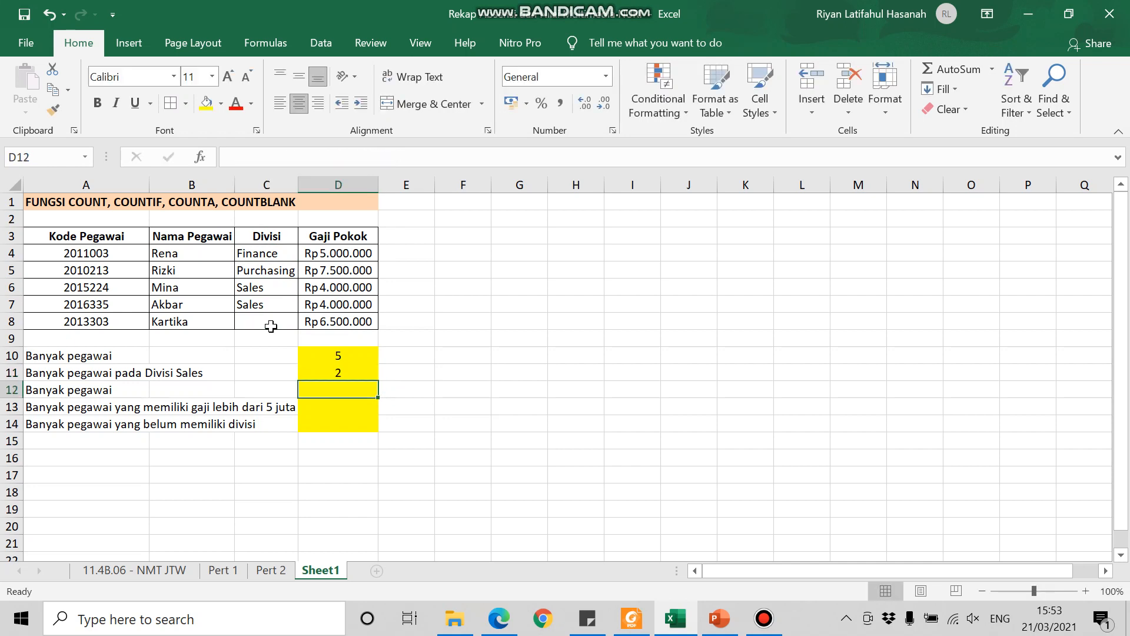
pyautogui.click(340, 370)
pyautogui.click(351, 386)
pyautogui.click(102, 391)
pyautogui.click(340, 355)
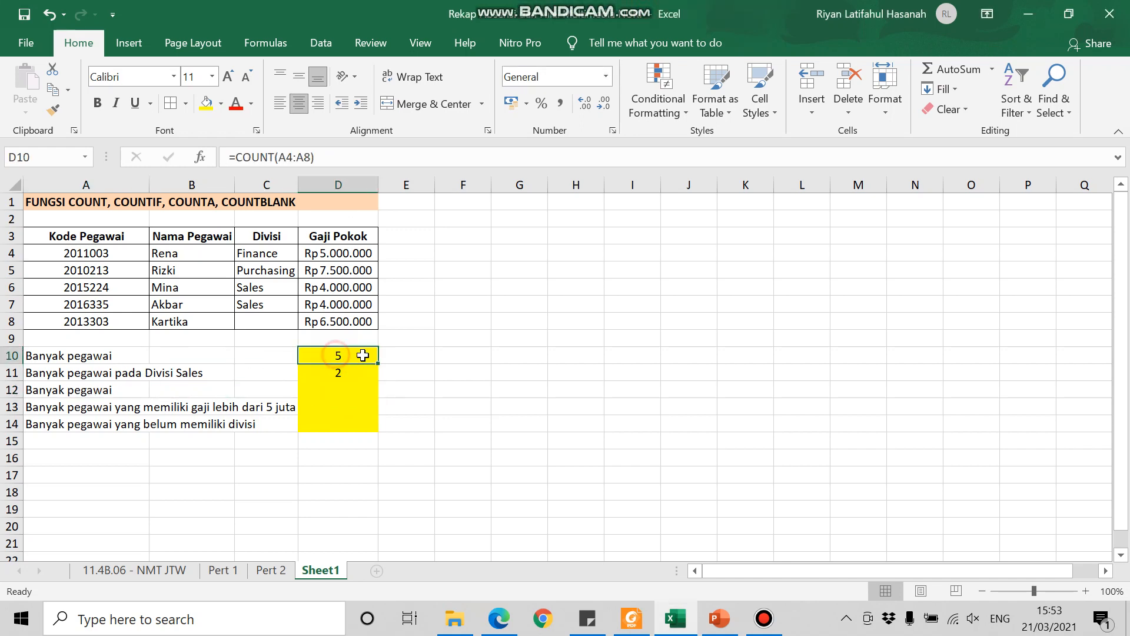
pyautogui.click(331, 387)
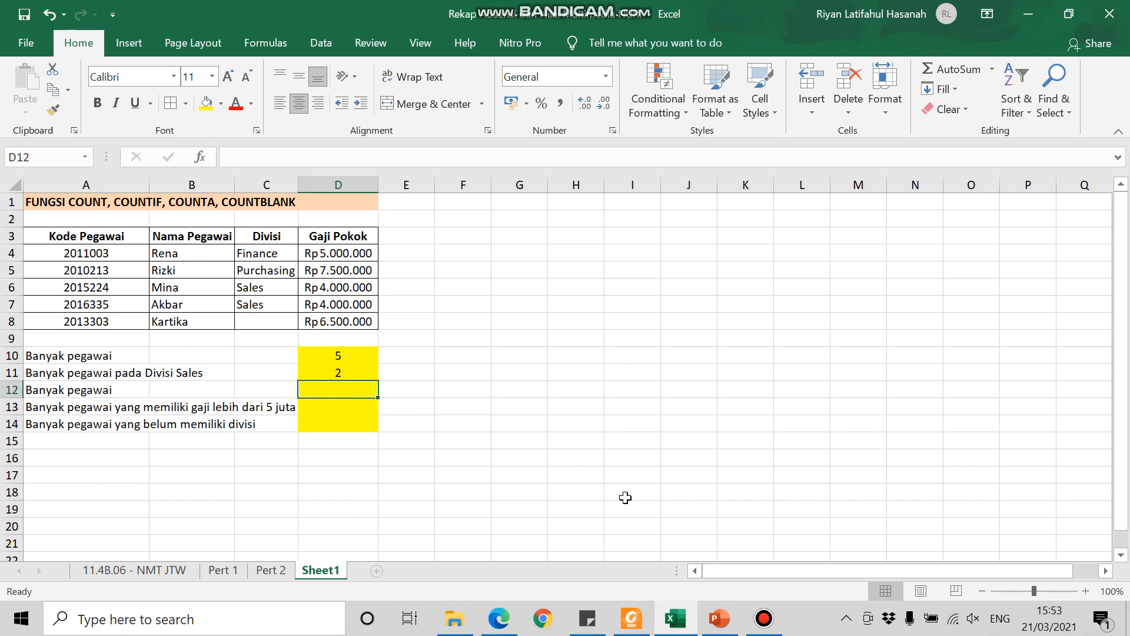
# Switch to PowerPoint, read the COUNT, COUNTIF and COUNTA definitions on the Fungsi Statistik slide, and return to Excel.
pyautogui.click(719, 618)
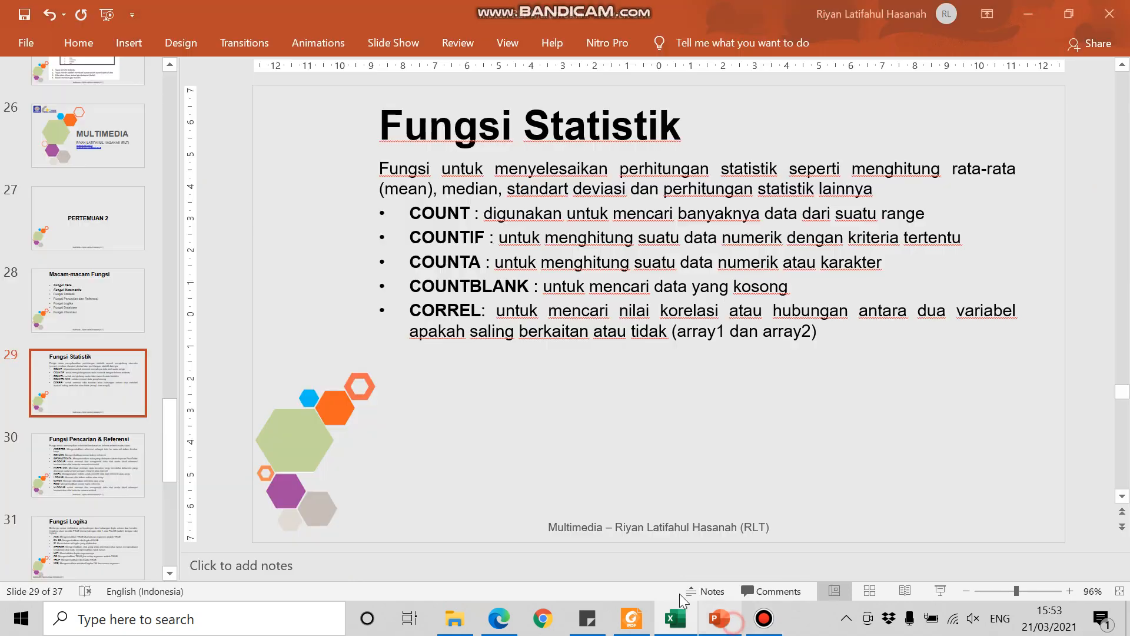
pyautogui.doubleClick(442, 213)
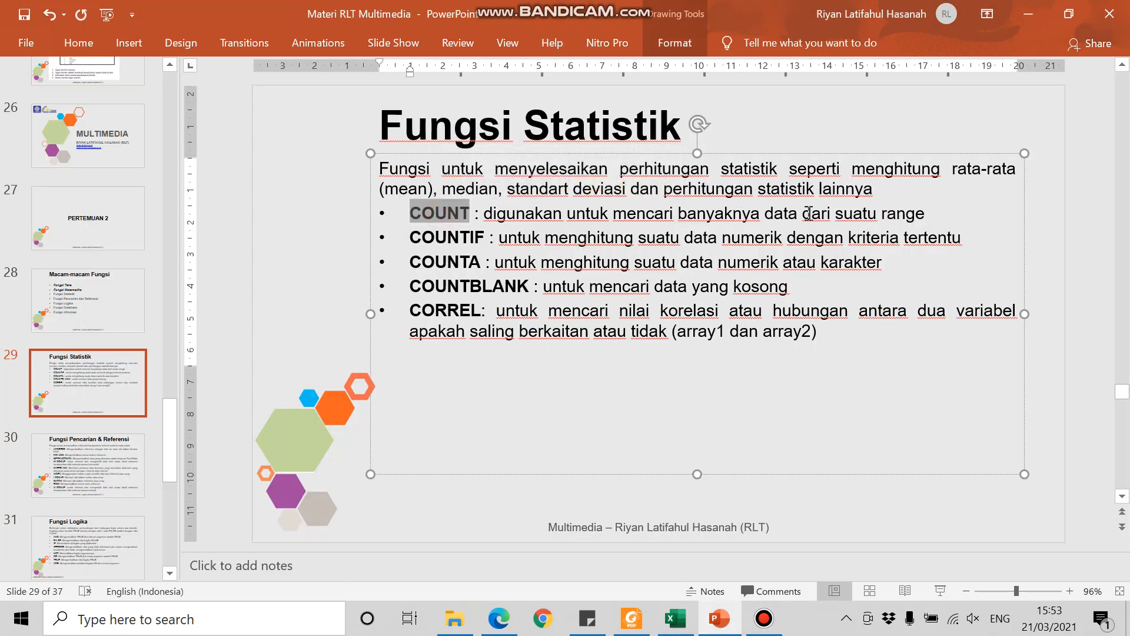
pyautogui.click(459, 237)
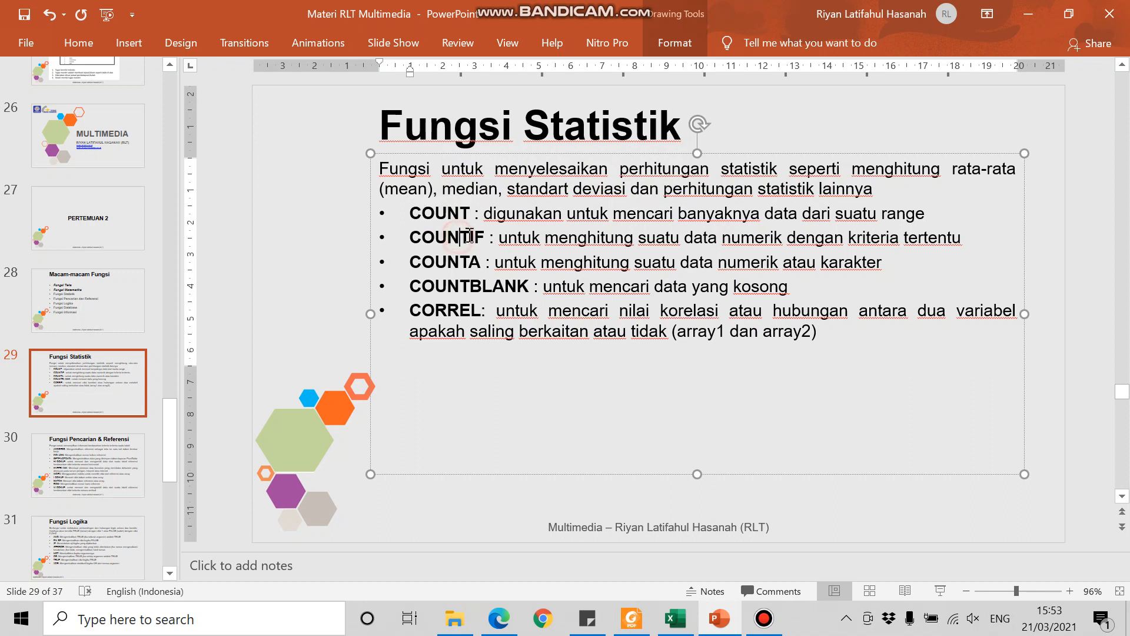
pyautogui.doubleClick(861, 236)
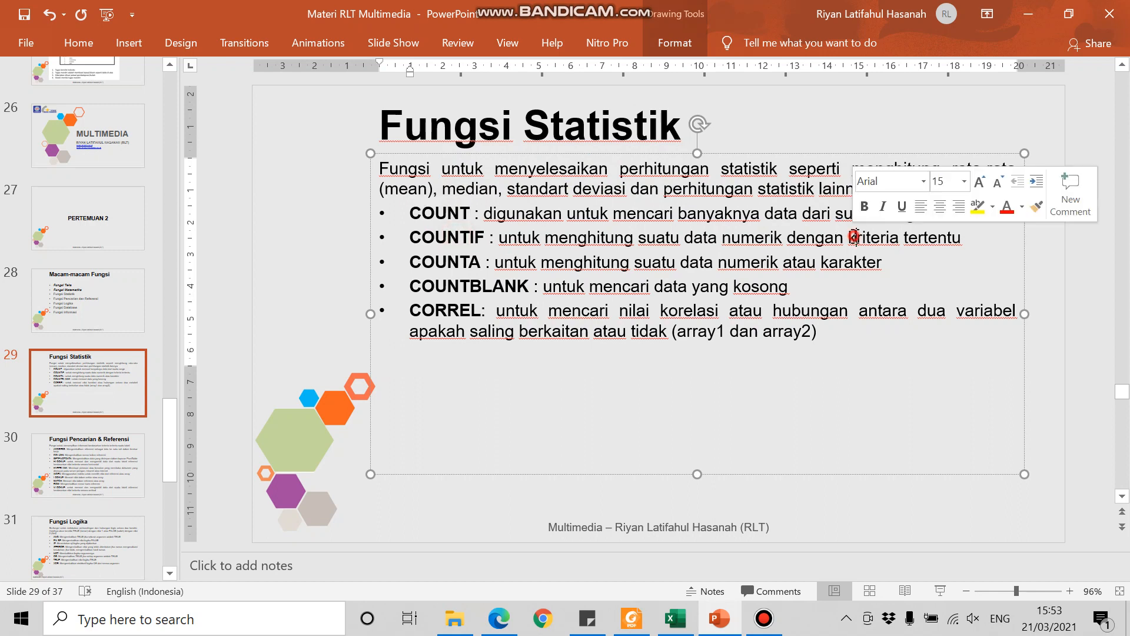
pyautogui.doubleClick(442, 262)
pyautogui.click(612, 287)
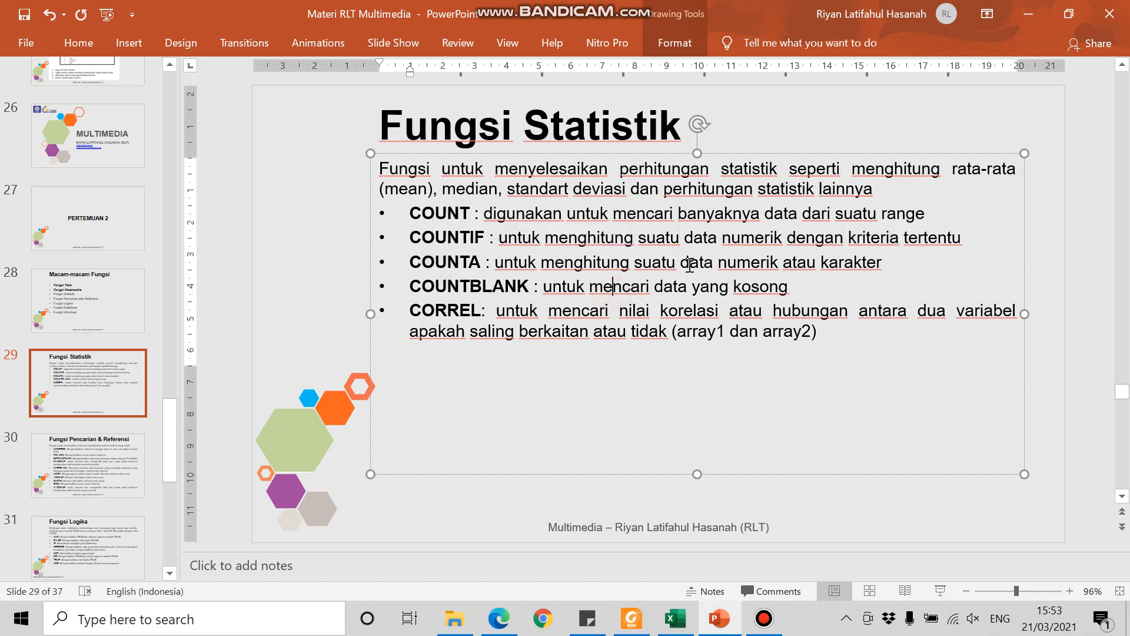
pyautogui.moveTo(729, 262); pyautogui.dragTo(879, 263)
pyautogui.hotkey('alt', 'Tab')
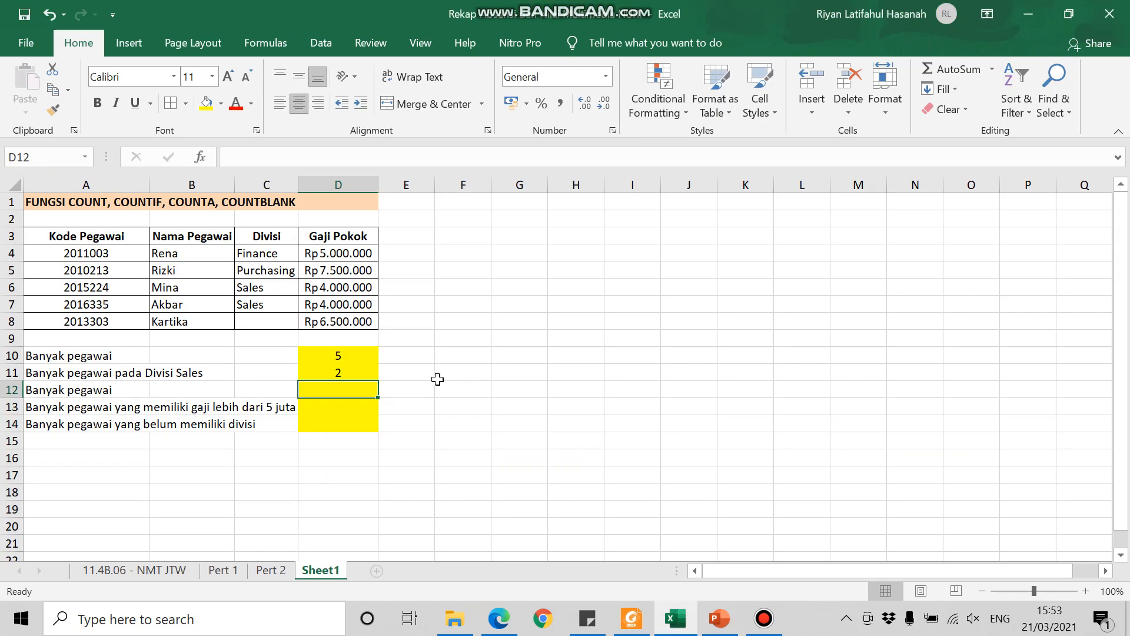
# Try replacing the D10 formula with COUNT over the employee names in B4:B8, and undo the replacement.
pyautogui.click(344, 357)
pyautogui.moveTo(317, 157); pyautogui.dragTo(208, 157)
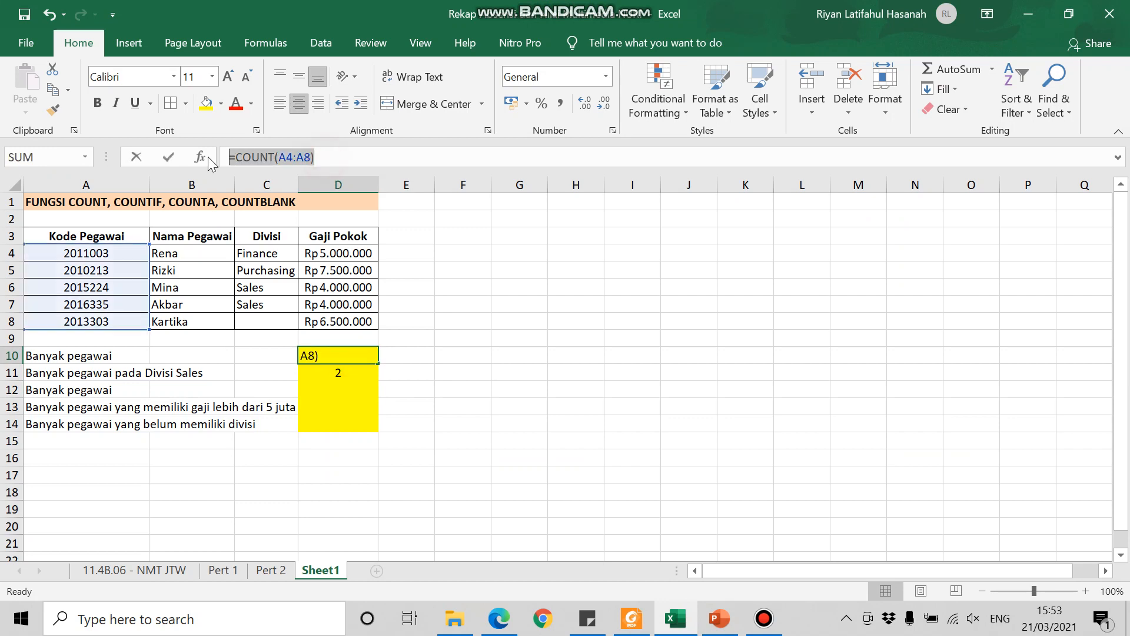
pyautogui.write('=count')
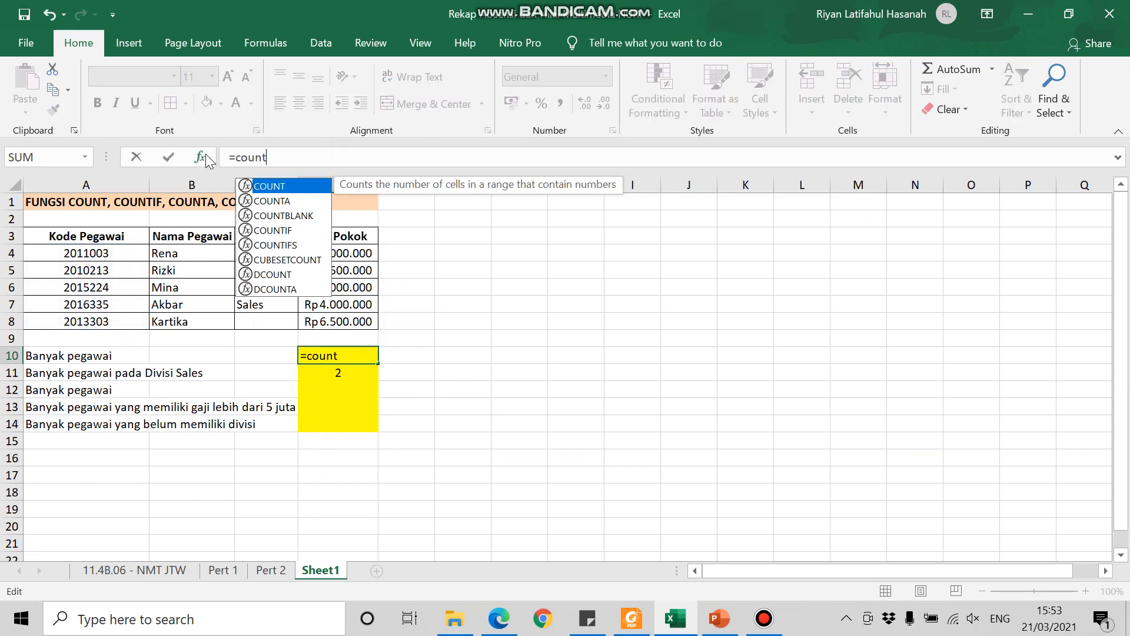
pyautogui.doubleClick(295, 186)
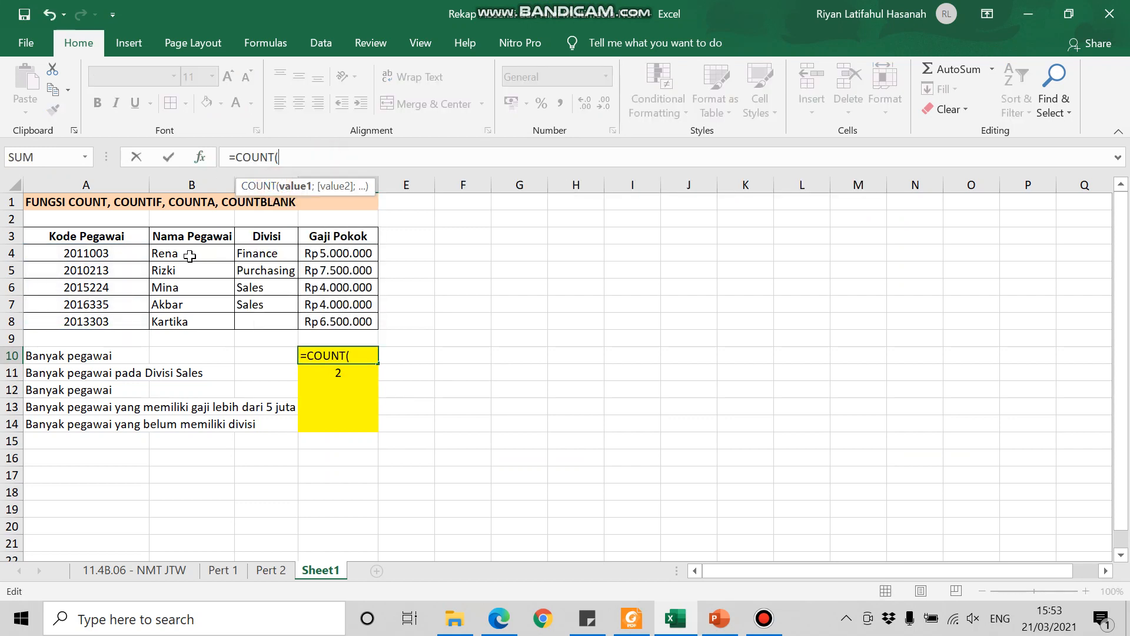
pyautogui.moveTo(188, 253); pyautogui.dragTo(227, 325)
pyautogui.press('Return')
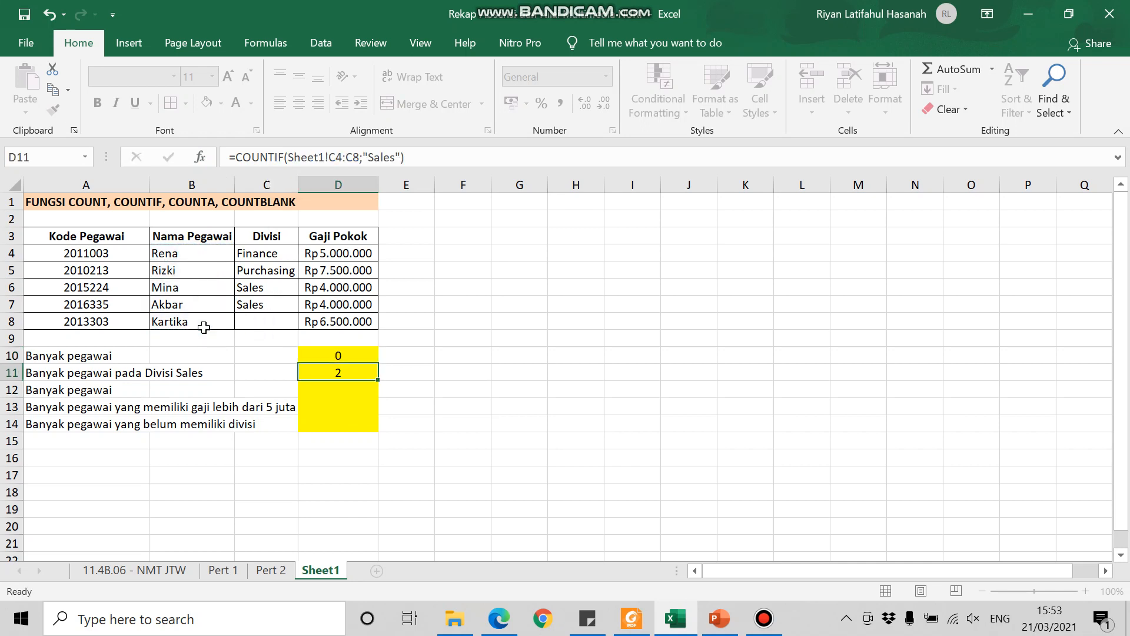
pyautogui.press('Up')
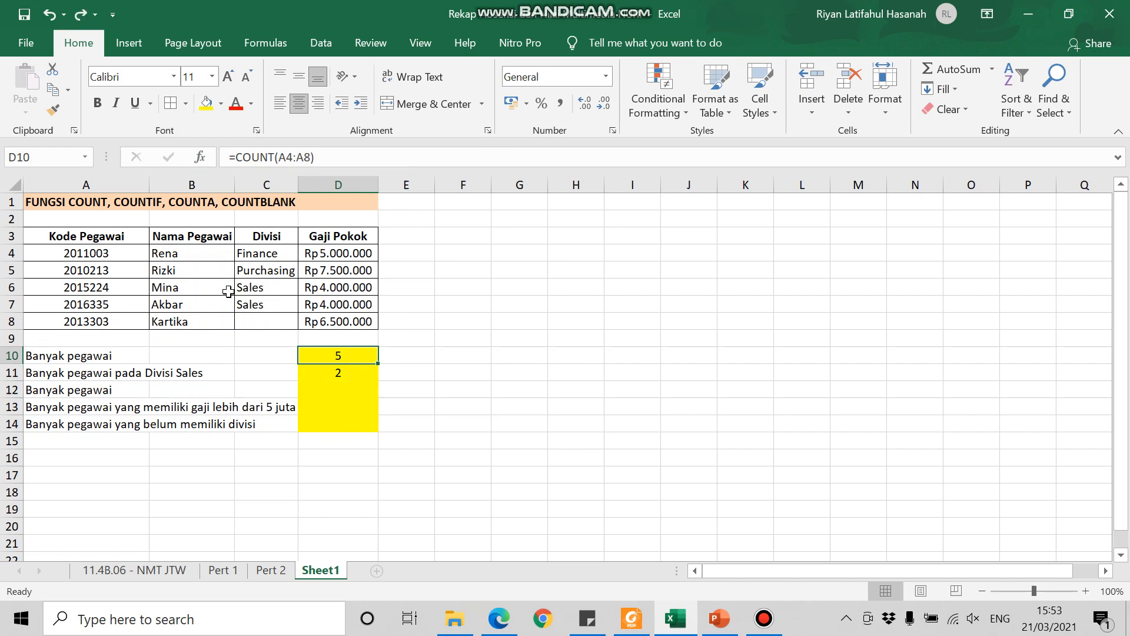
# Enter a COUNTA formula in D12 that counts the employee names in B4:B8.
pyautogui.click(331, 389)
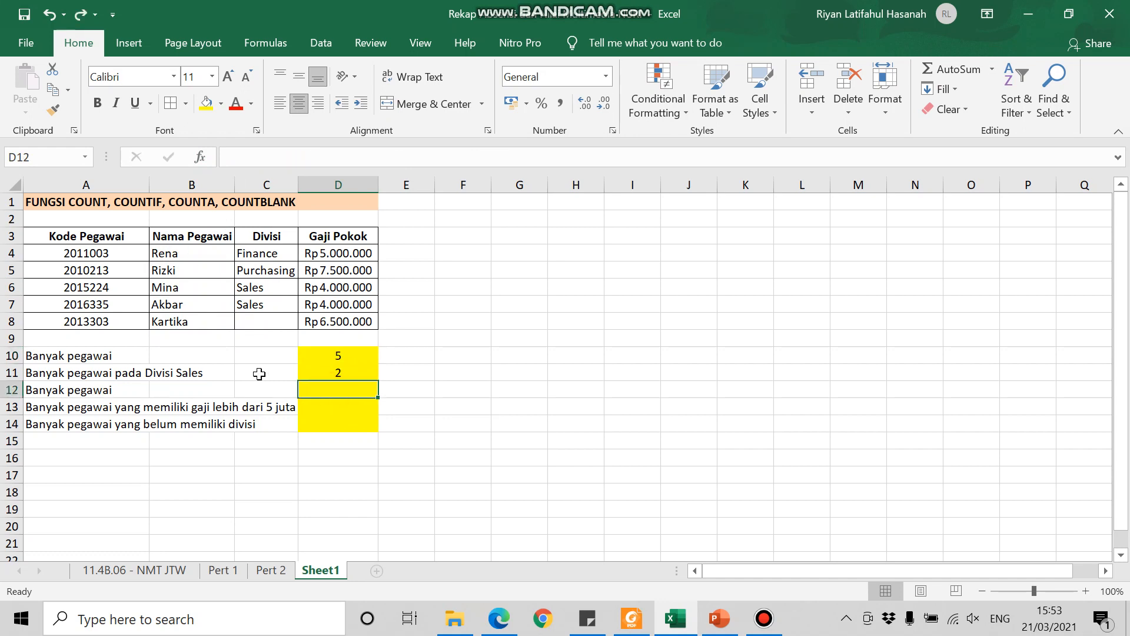
pyautogui.write('=count')
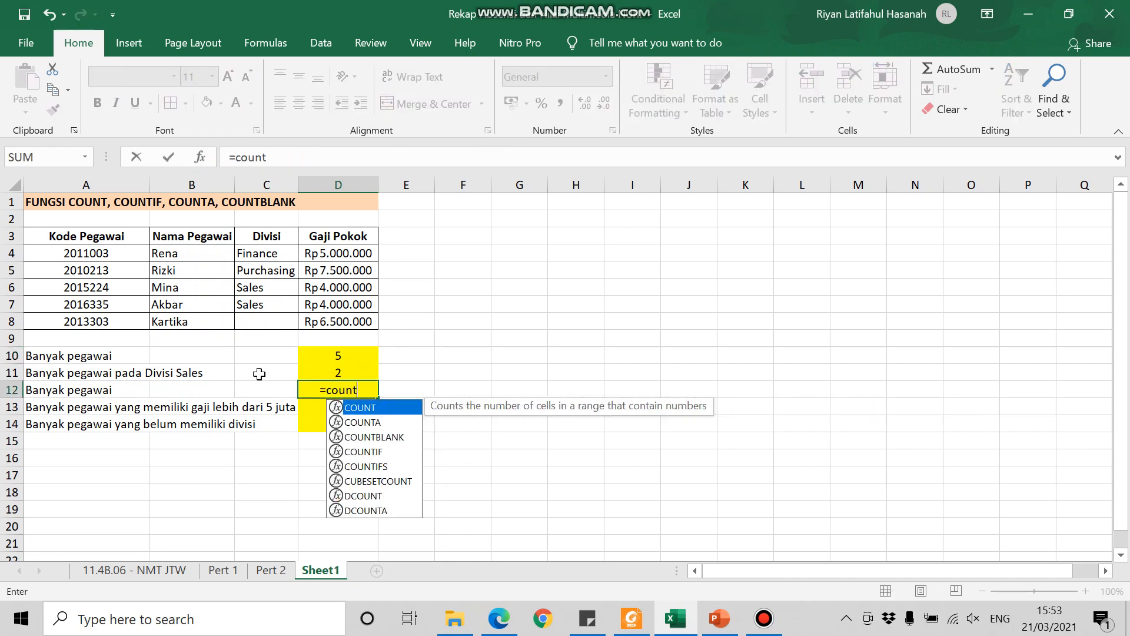
pyautogui.doubleClick(372, 423)
pyautogui.moveTo(184, 252); pyautogui.dragTo(184, 323)
pyautogui.press('Return')
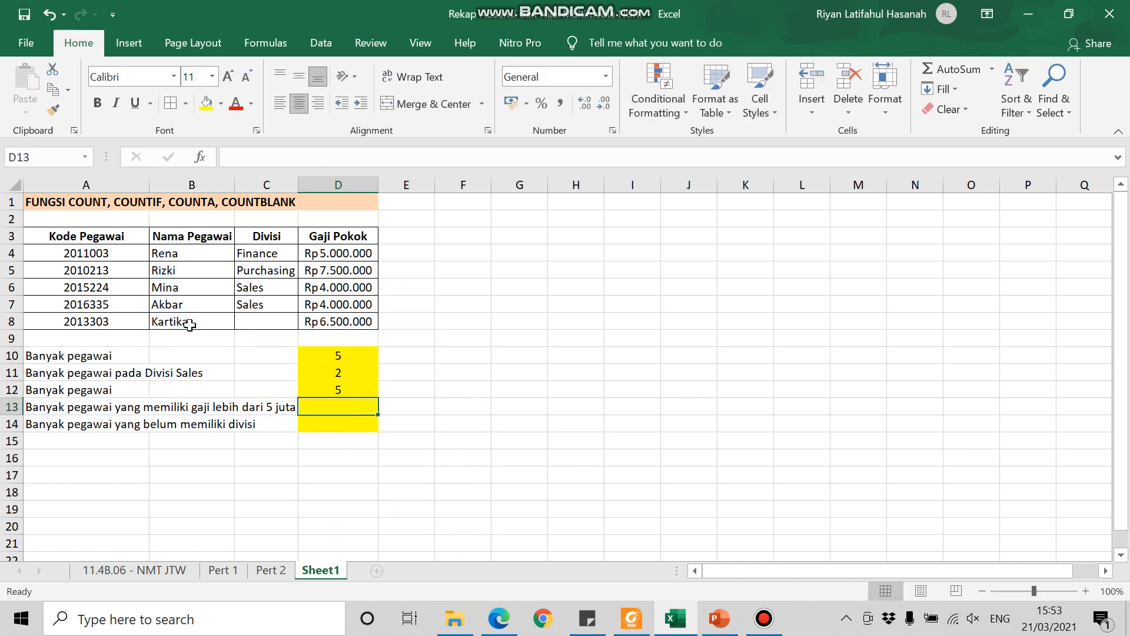
pyautogui.click(353, 389)
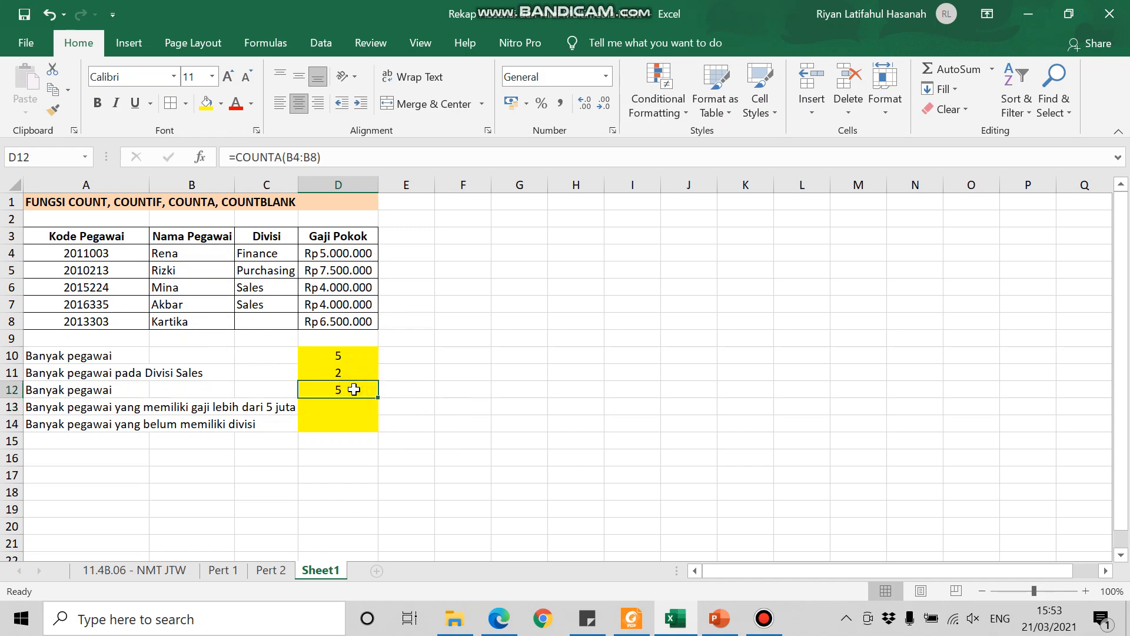
pyautogui.click(355, 407)
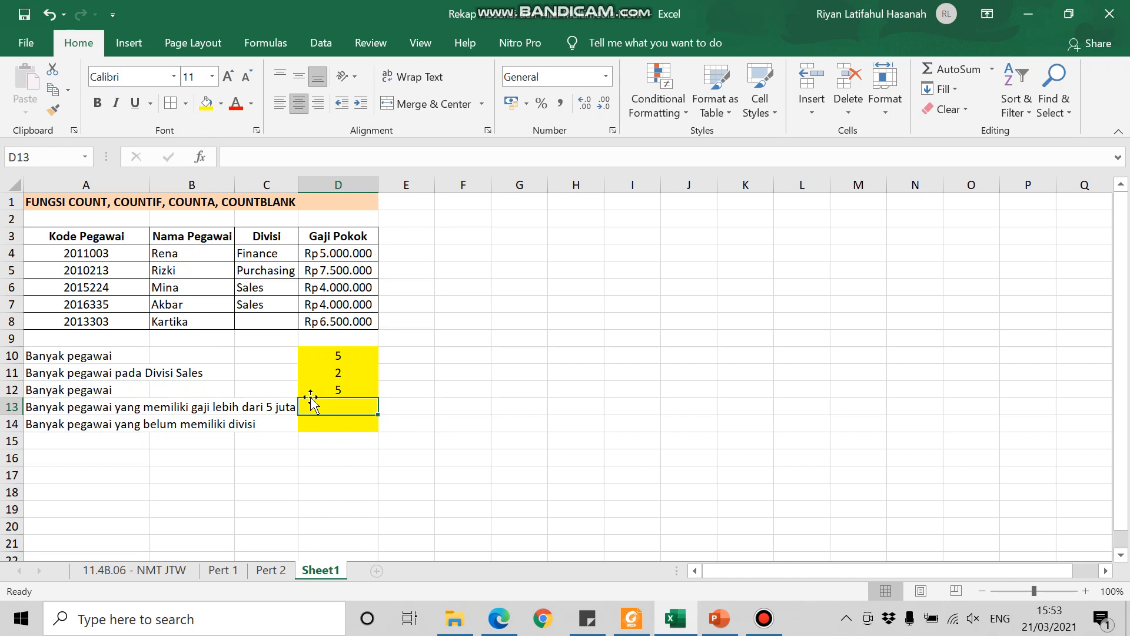
# Enter a COUNTIF formula in D13 over the Gaji Pokok range D4:D8 with the criterion >=5000000.
pyautogui.write('=count')
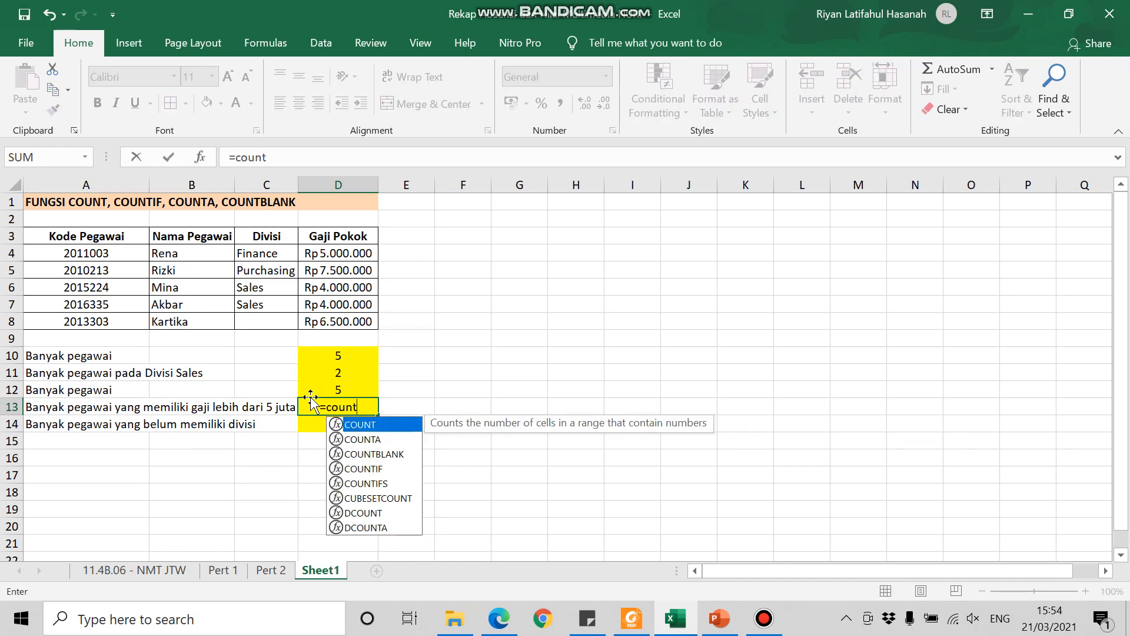
pyautogui.doubleClick(380, 474)
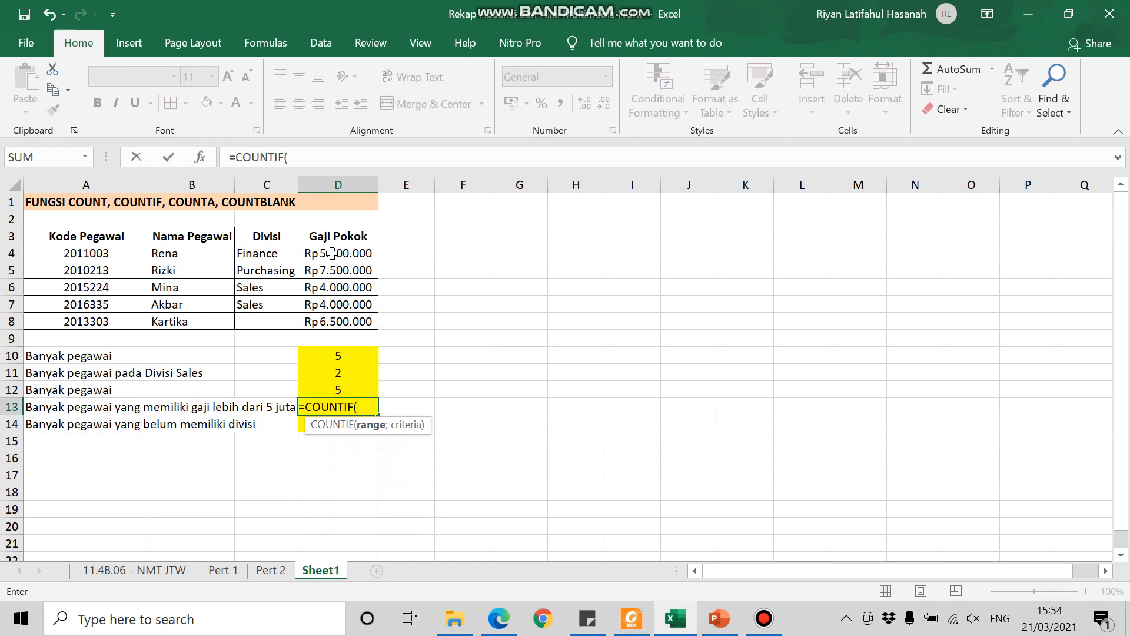
pyautogui.moveTo(328, 252); pyautogui.dragTo(339, 323)
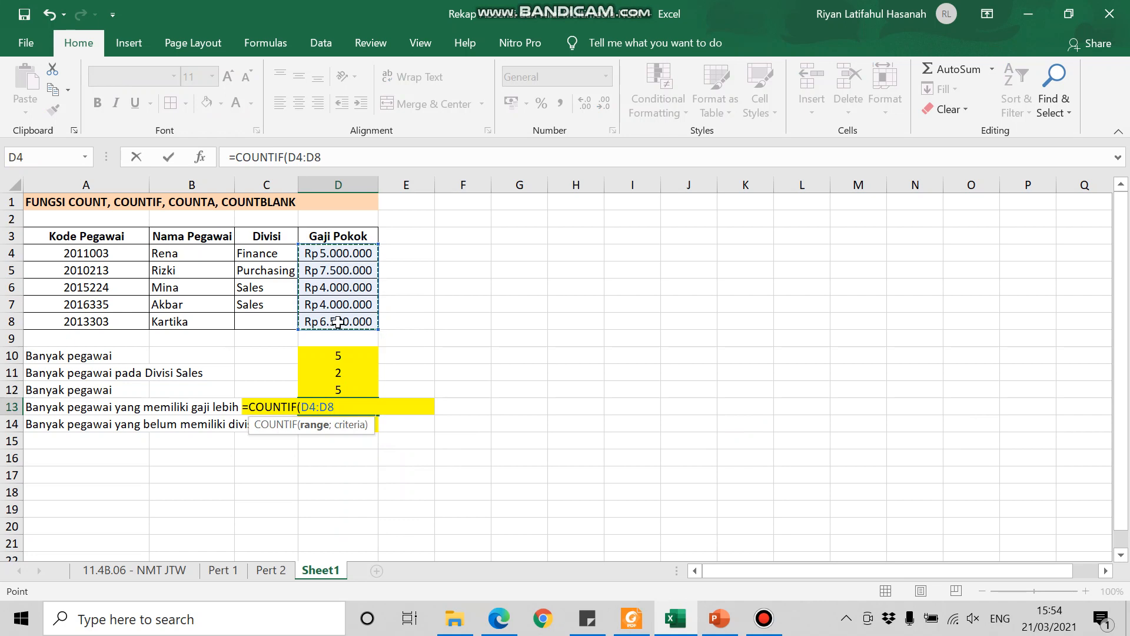
pyautogui.write(';')
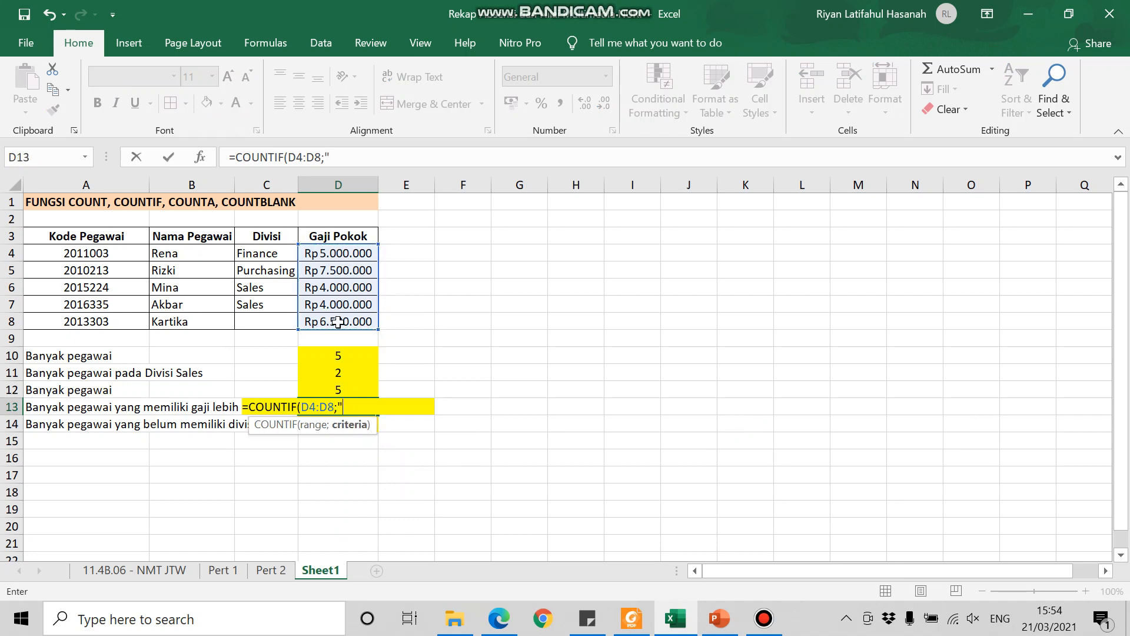
pyautogui.write('">=5000000')
pyautogui.press('Return')
pyautogui.press('Return')
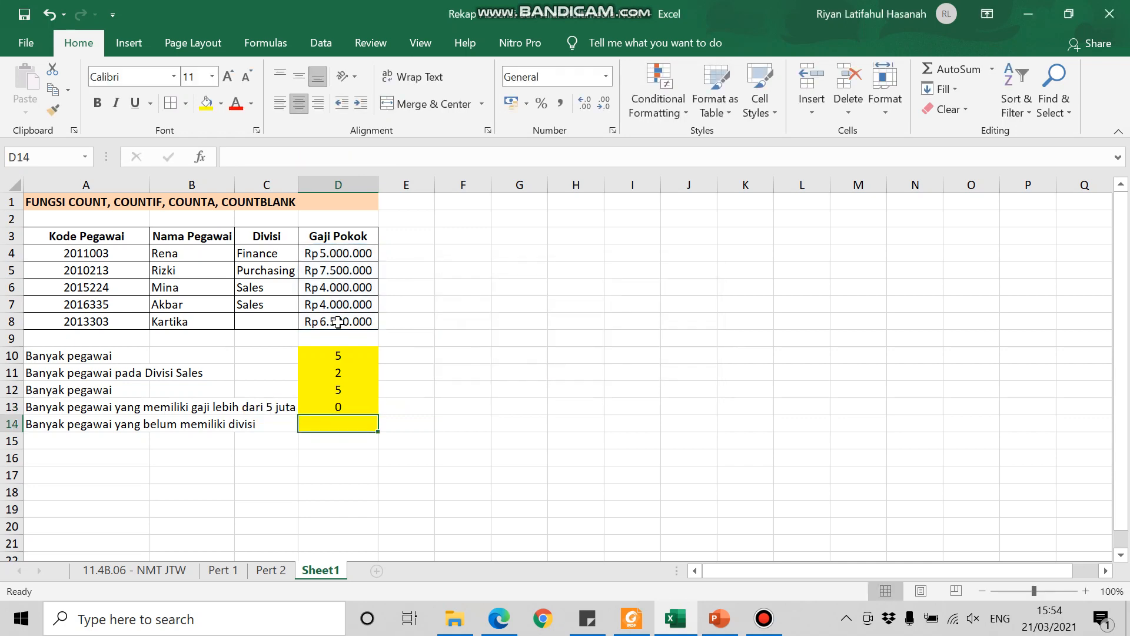
# Correct the quotation marks around the D13 criterion so that it reads ">=5000000".
pyautogui.press('Up')
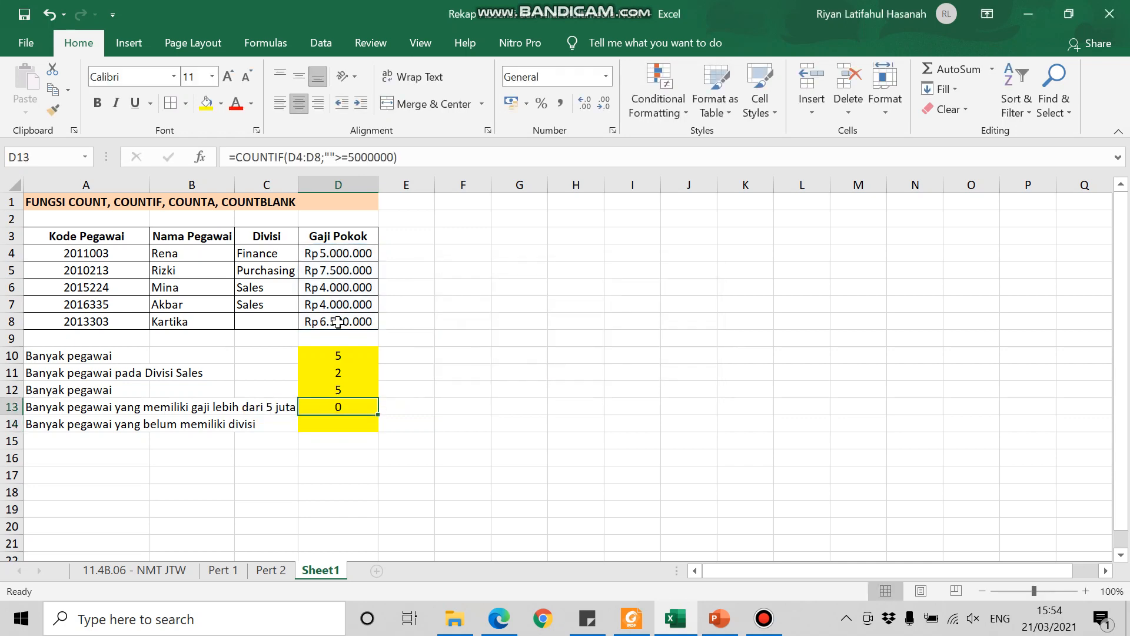
pyautogui.click(391, 157)
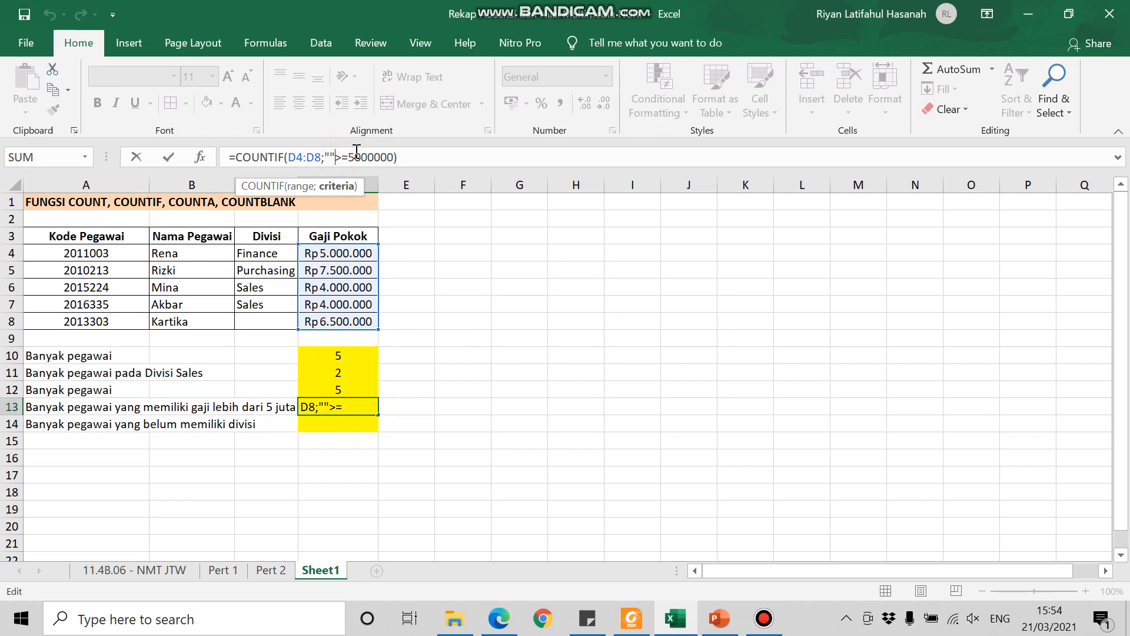
pyautogui.press('BackSpace')
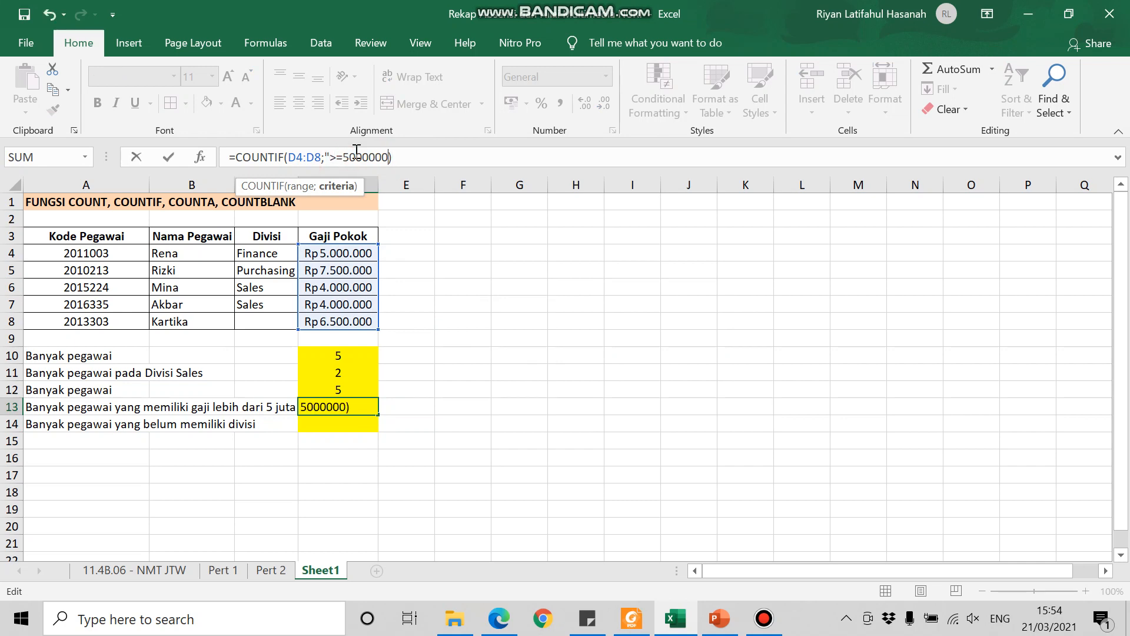
pyautogui.press('Return')
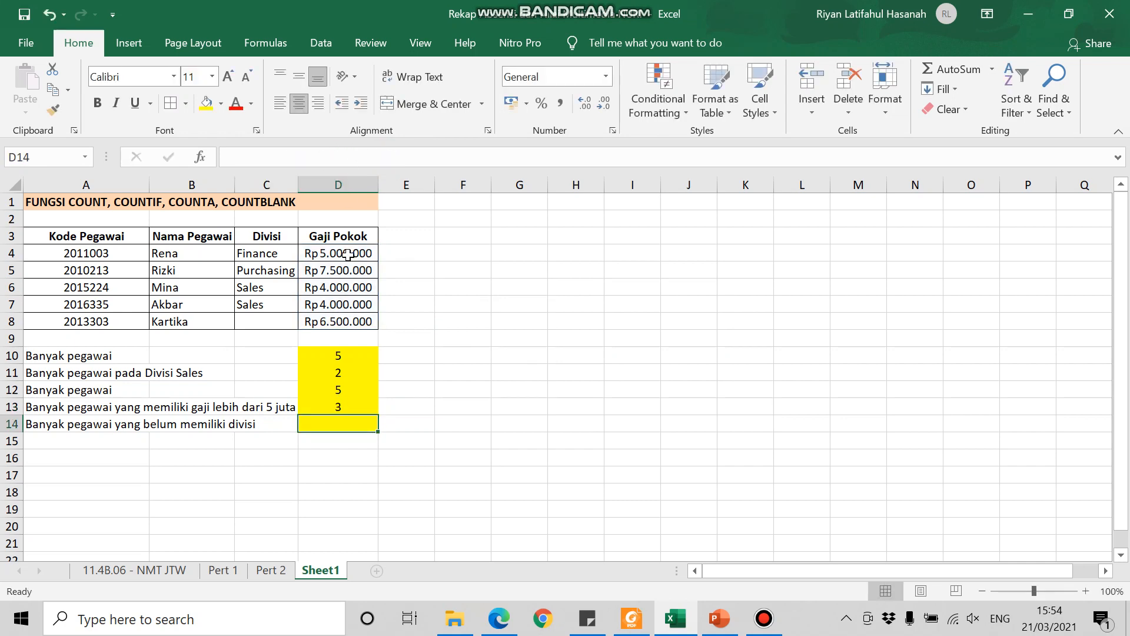
# Remove the equals sign from the D13 criterion to count only salaries above 5000000, and check the matching salaries in D5 and D8.
pyautogui.click(353, 407)
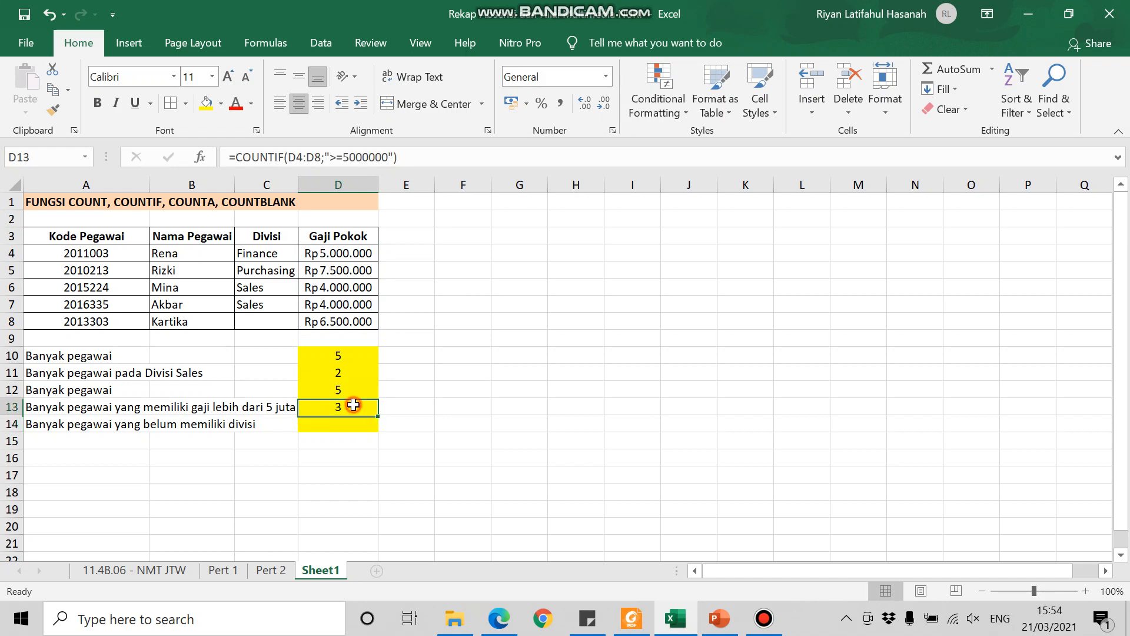
pyautogui.click(345, 160)
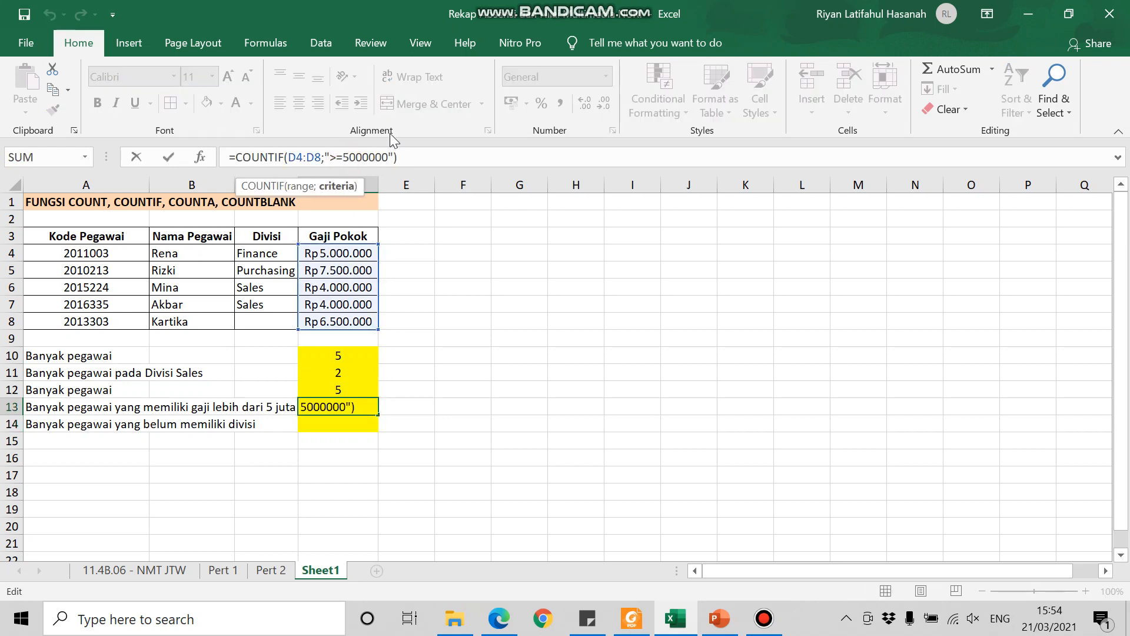
pyautogui.press('BackSpace')
pyautogui.press('Return')
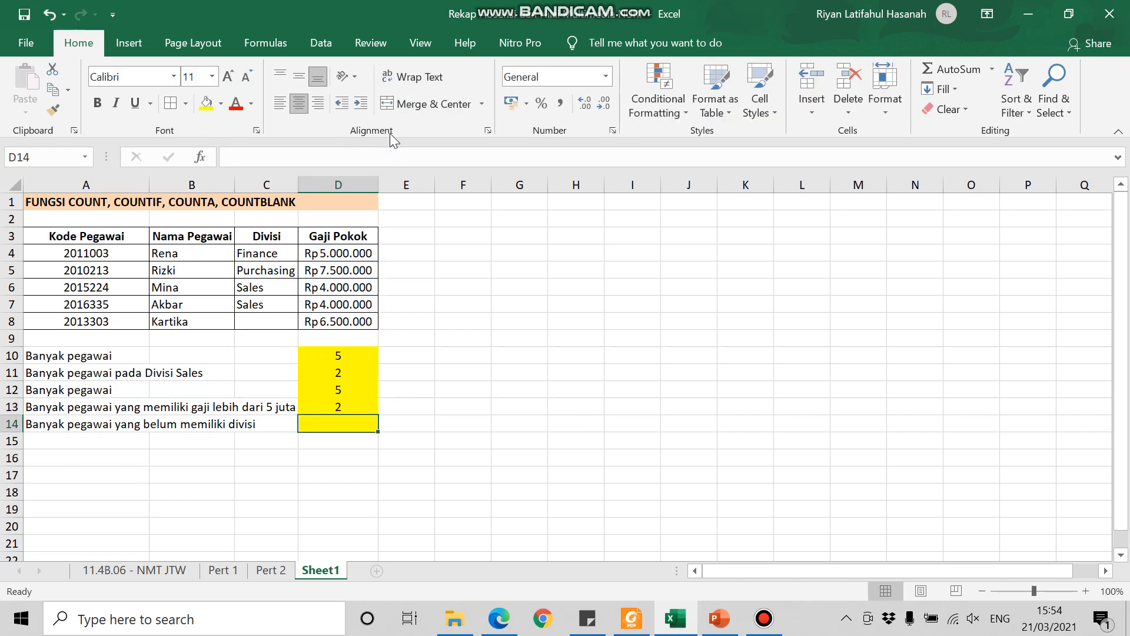
pyautogui.click(340, 266)
pyautogui.keyDown('ctrl'); pyautogui.click(345, 322); pyautogui.keyUp('ctrl')
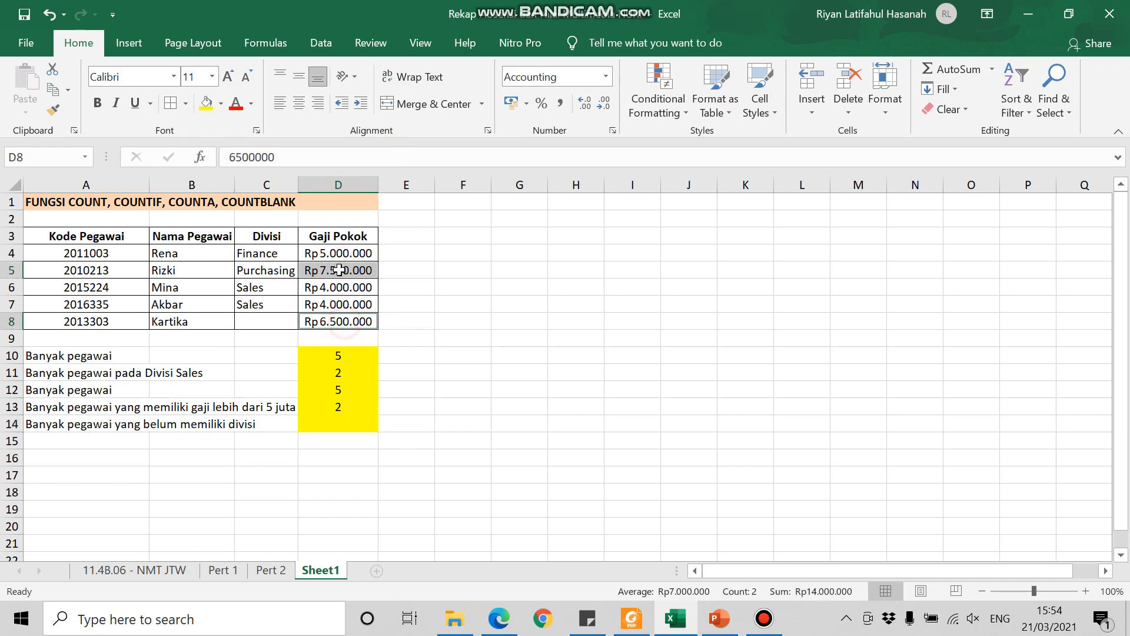
# Switch to PowerPoint, read the COUNTBLANK definition on the Fungsi Statistik slide, and return to Excel with D14 selected.
pyautogui.click(337, 423)
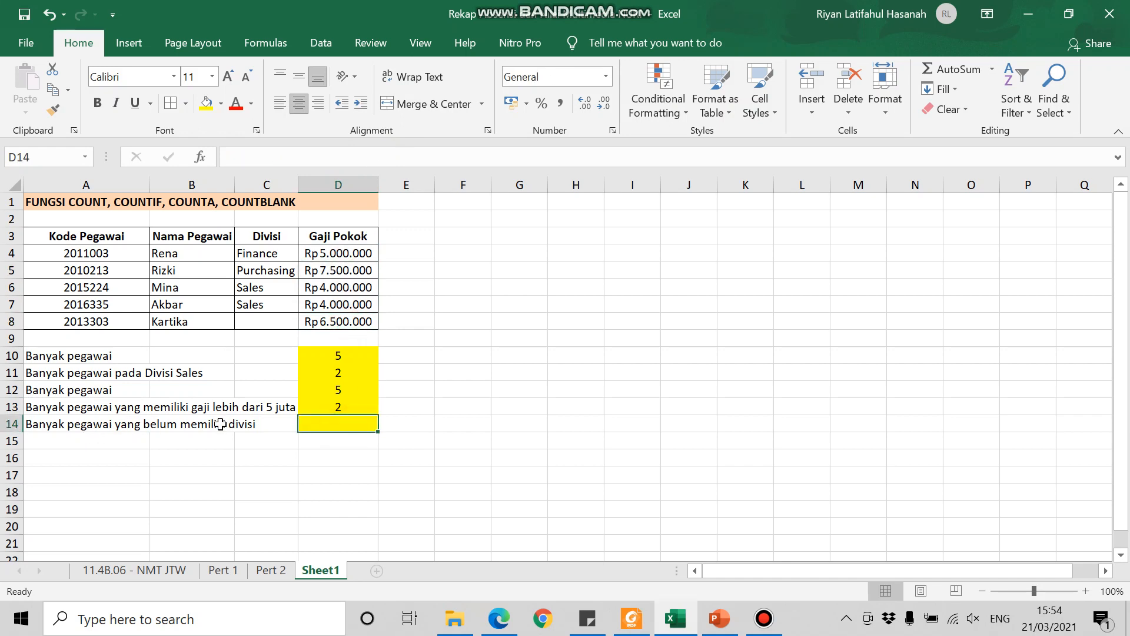
pyautogui.click(720, 618)
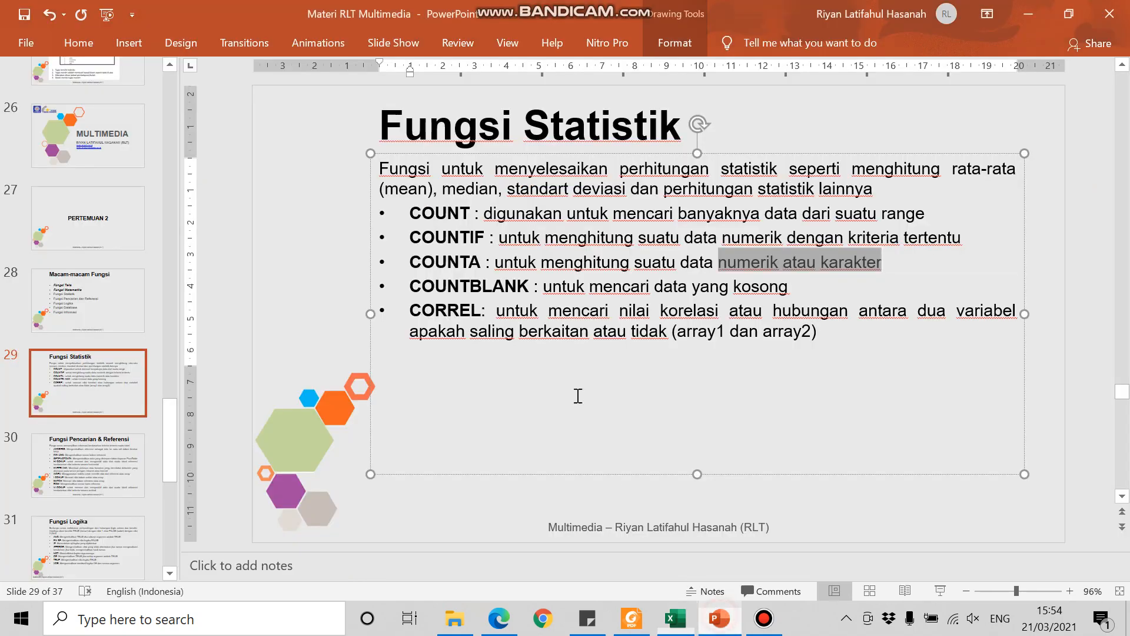
pyautogui.doubleClick(448, 287)
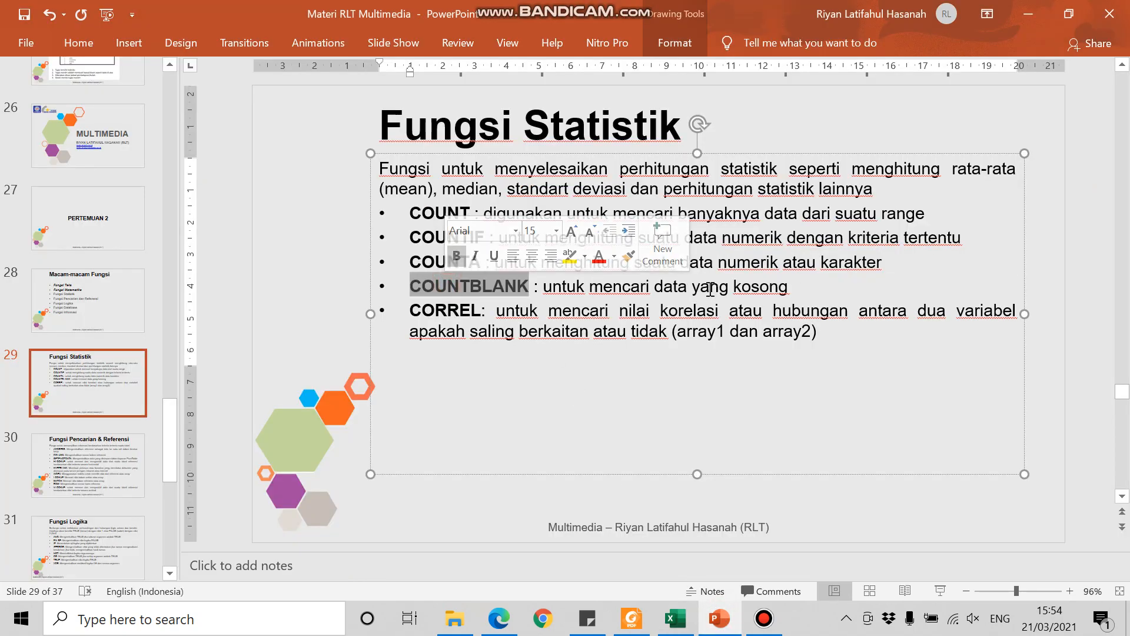
pyautogui.hotkey('alt', 'Tab')
# Enter a COUNTBLANK formula in D14 over the Divisi range C4:C8 and compare it with the empty cell C8.
pyautogui.write('=coi')
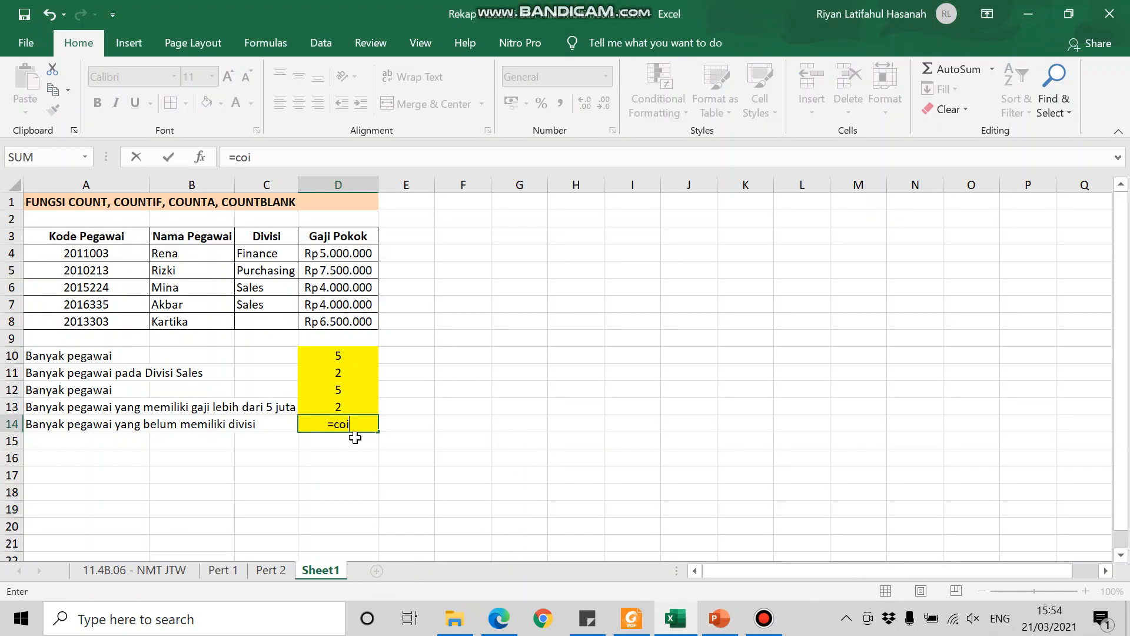
pyautogui.press('BackSpace')
pyautogui.write('u')
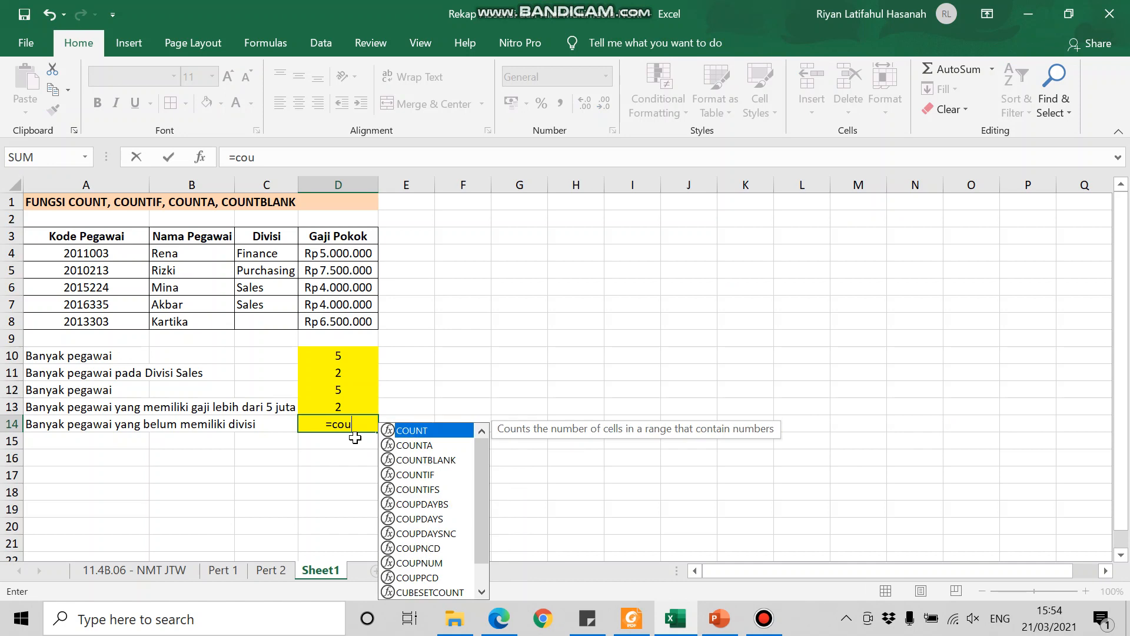
pyautogui.doubleClick(386, 459)
pyautogui.moveTo(276, 253); pyautogui.dragTo(272, 318)
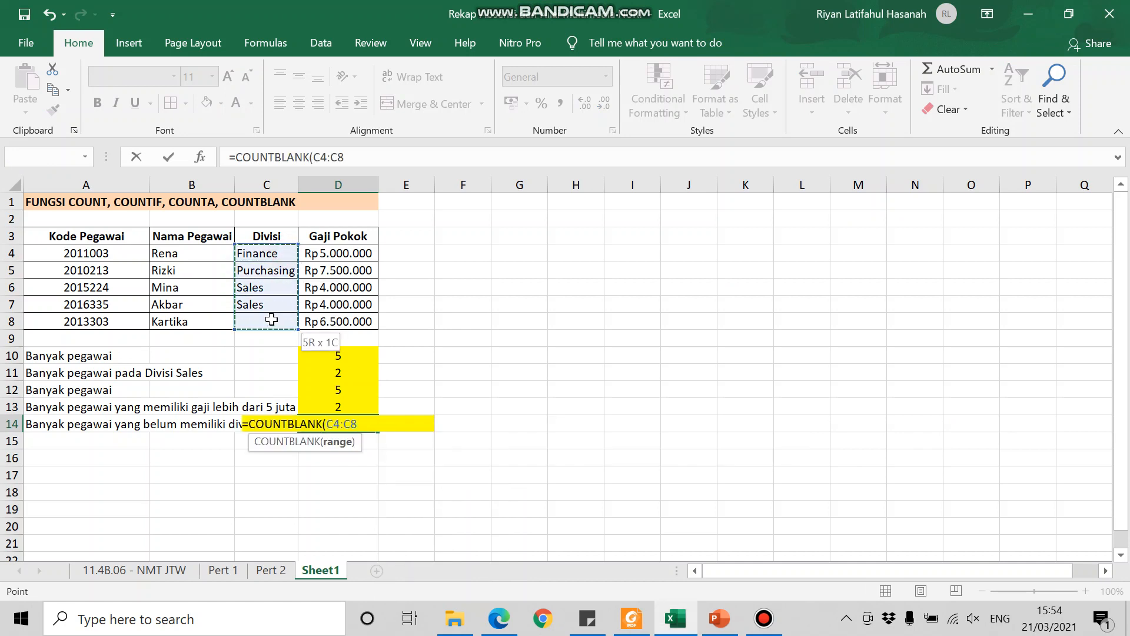
pyautogui.press('Return')
pyautogui.click(361, 420)
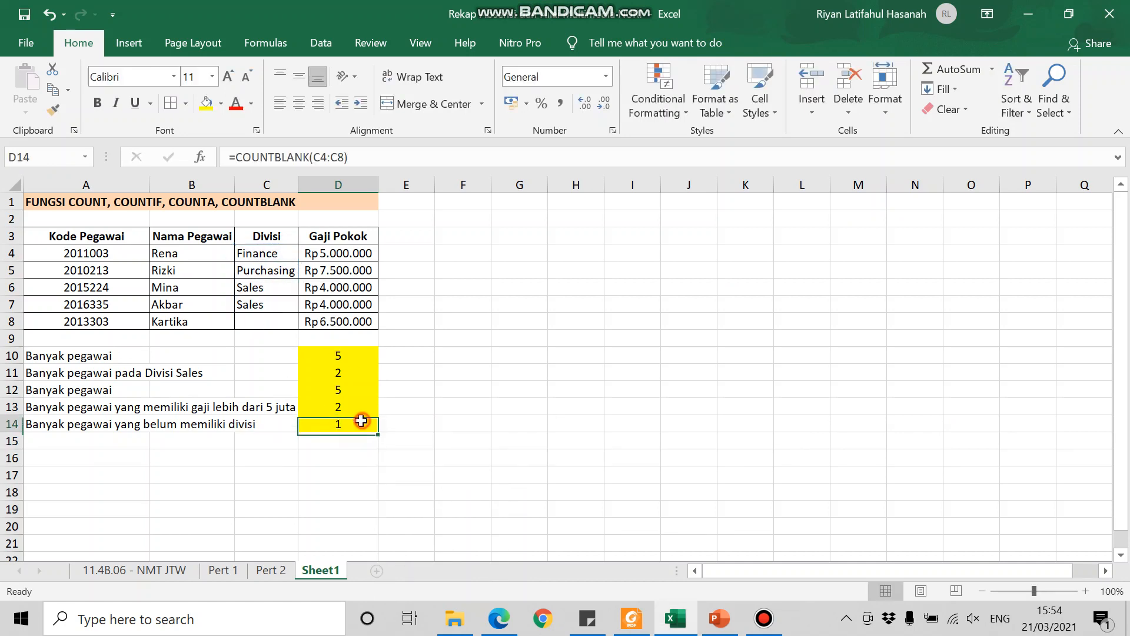
pyautogui.click(256, 323)
pyautogui.click(339, 418)
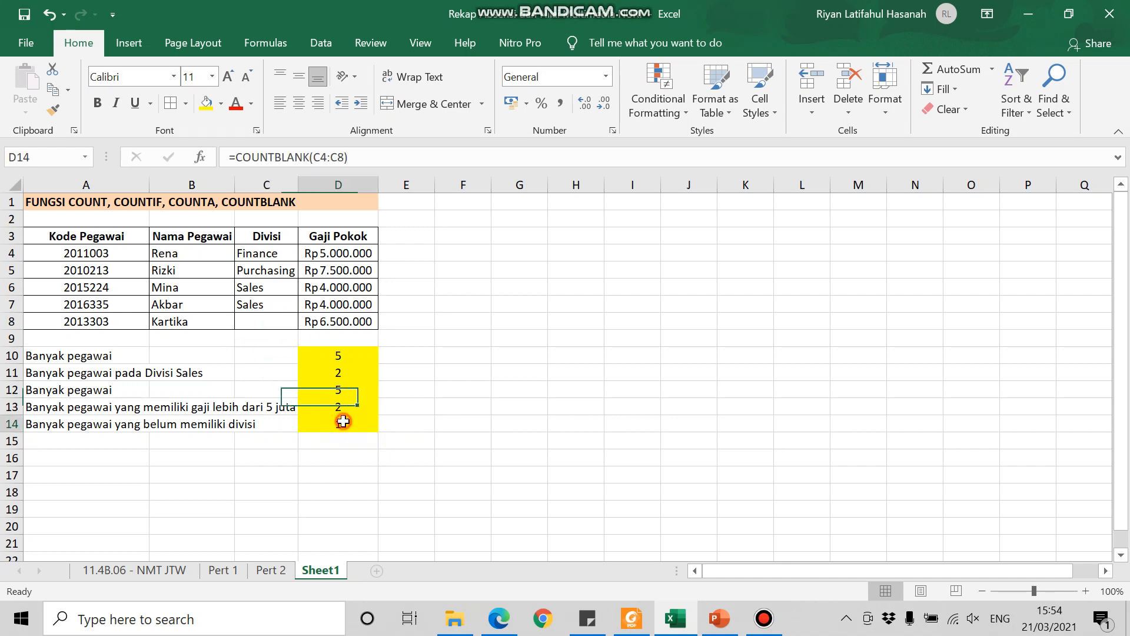
pyautogui.moveTo(556, 3)
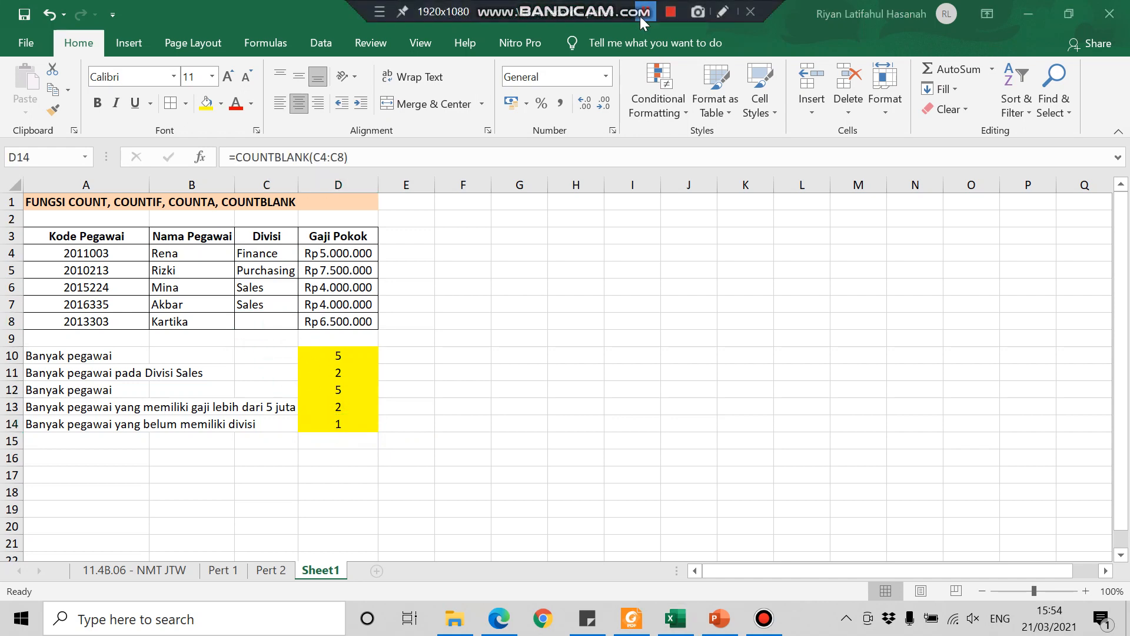
pyautogui.click(640, 16)
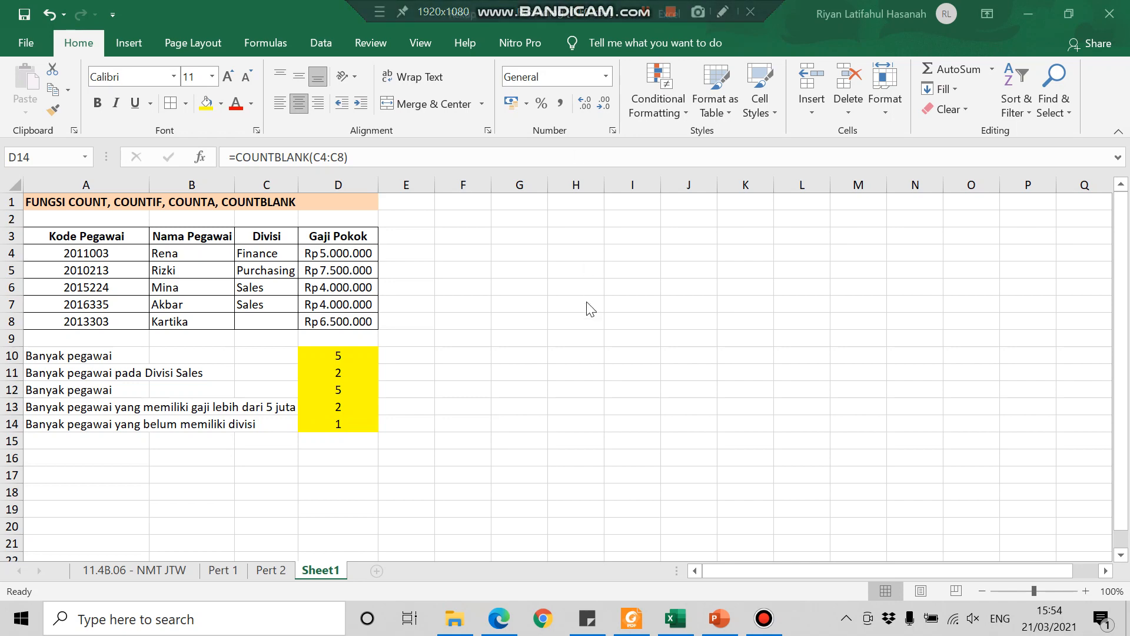
# Switch to PowerPoint, read the CORREL definition on the Fungsi Statistik slide, and return to Excel.
pyautogui.click(719, 619)
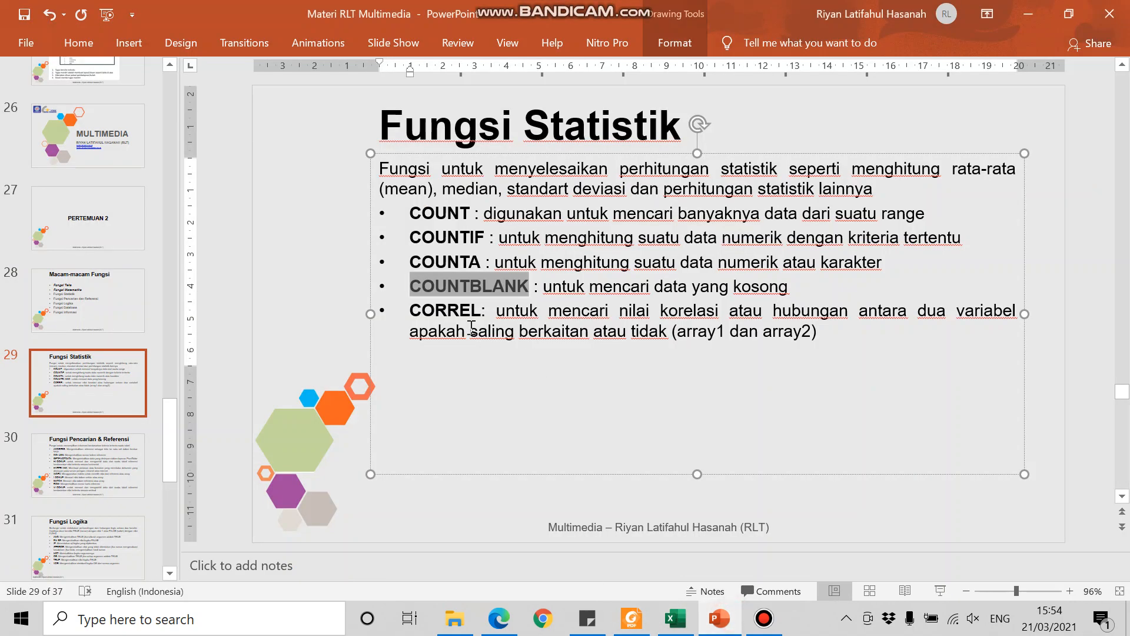
pyautogui.doubleClick(439, 312)
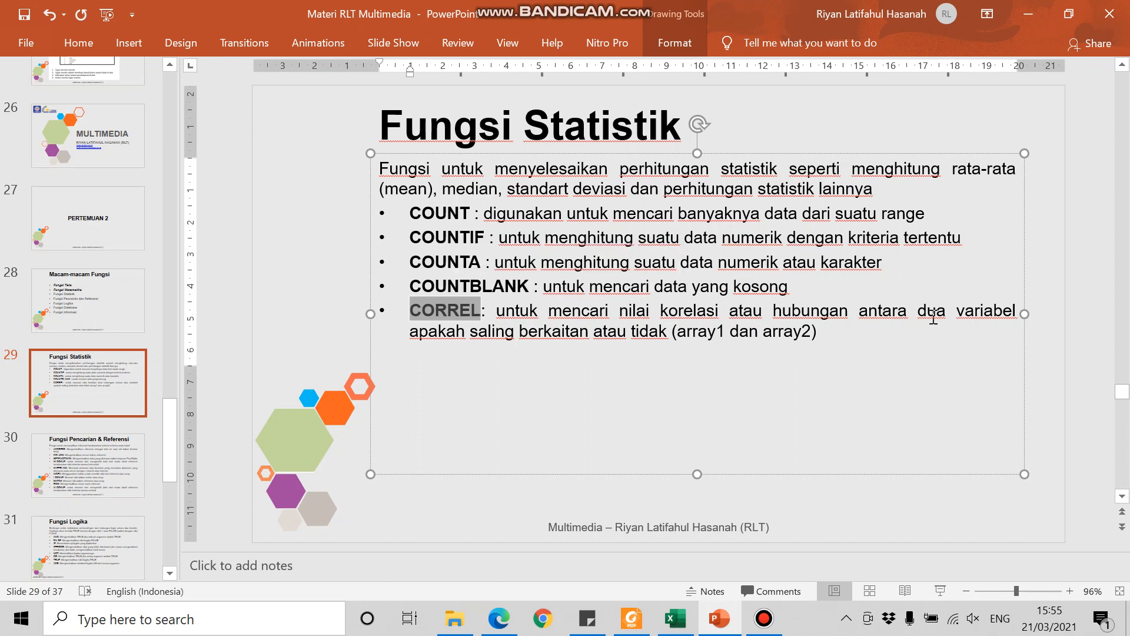
pyautogui.click(895, 346)
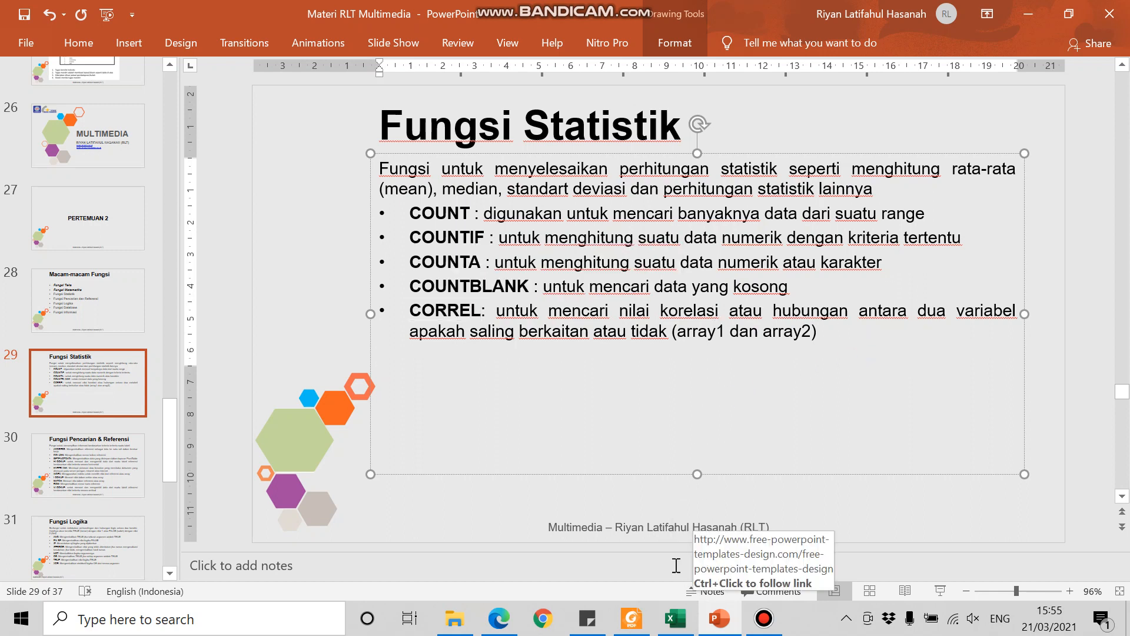
pyautogui.click(675, 618)
pyautogui.click(441, 404)
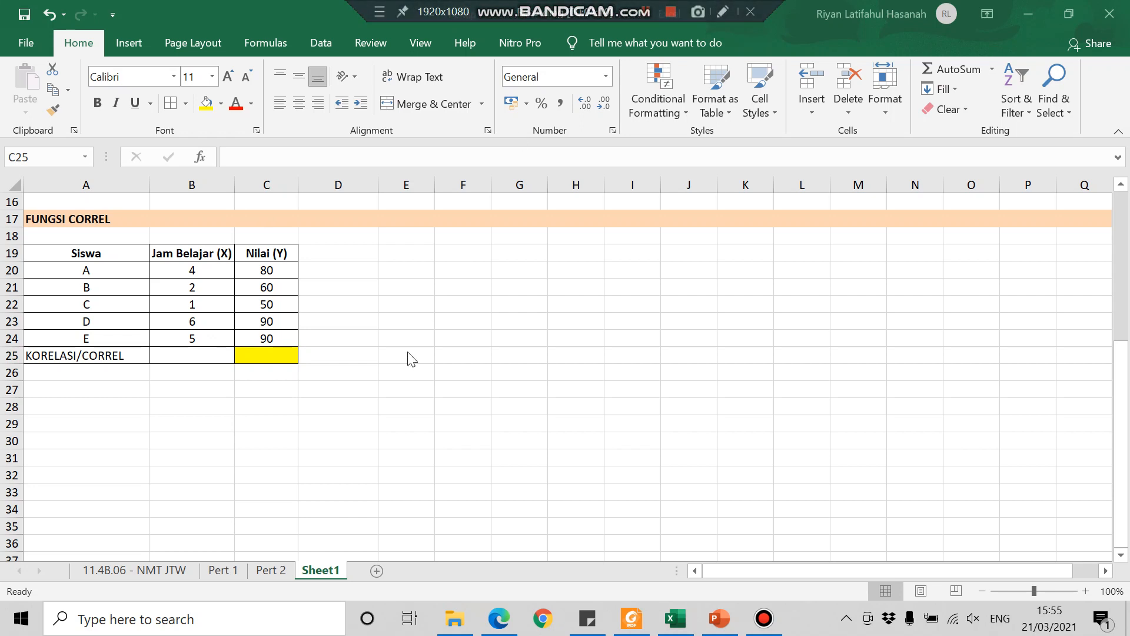
# Review the Jam Belajar and Nilai columns of the FUNGSI CORREL table and narrow column A to fit the KORELASI/CORREL label.
pyautogui.scroll(1, 146, 303)
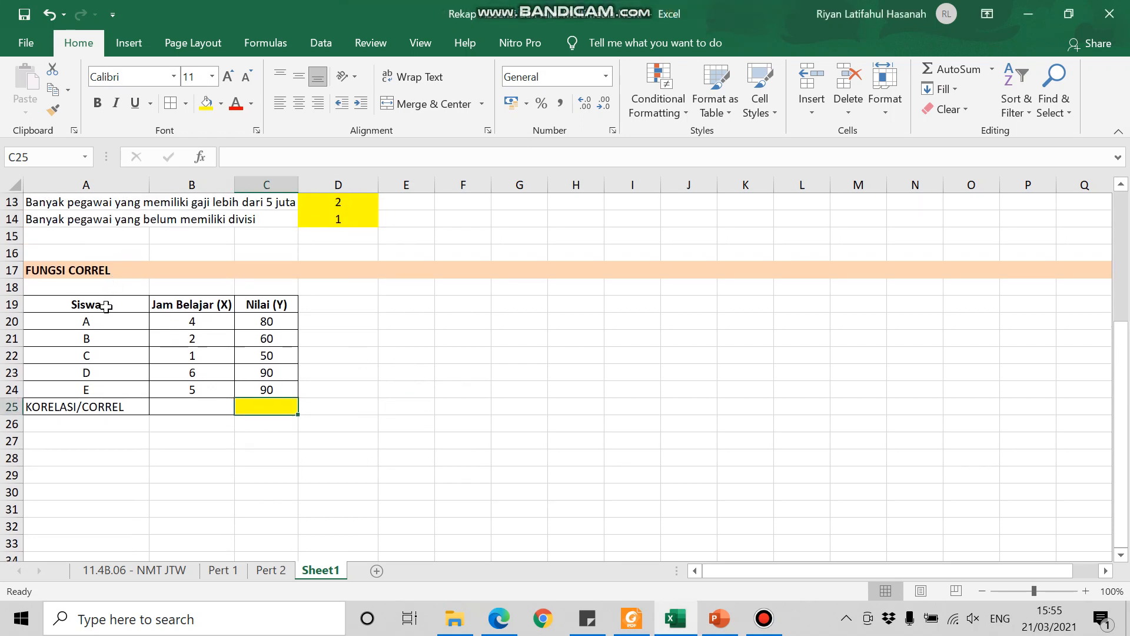
pyautogui.click(183, 304)
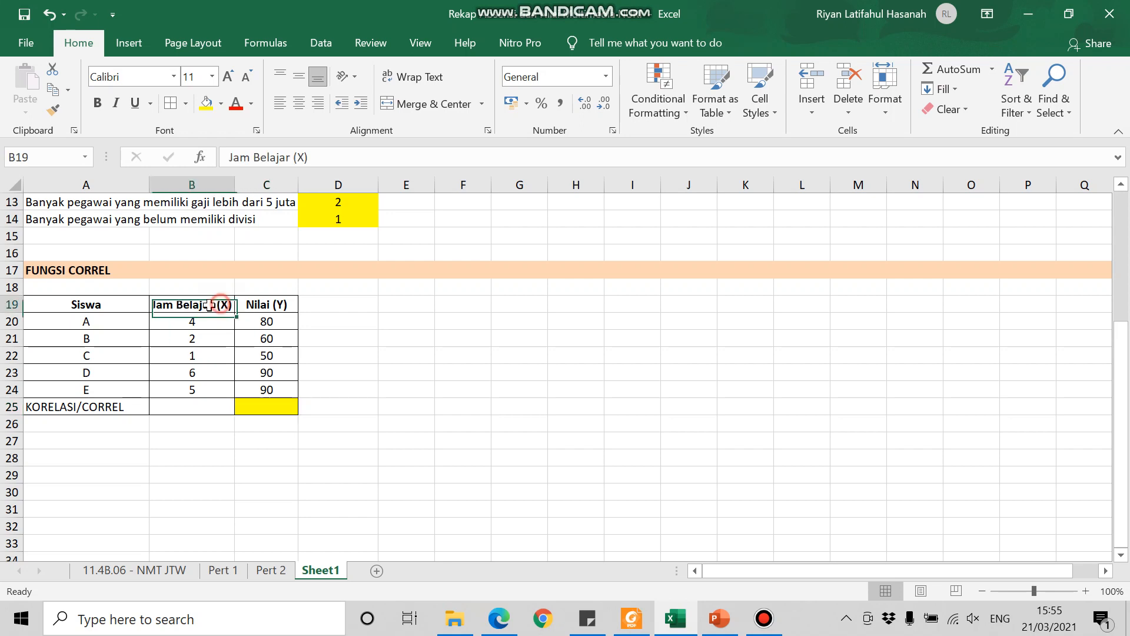
pyautogui.moveTo(192, 321); pyautogui.dragTo(194, 391)
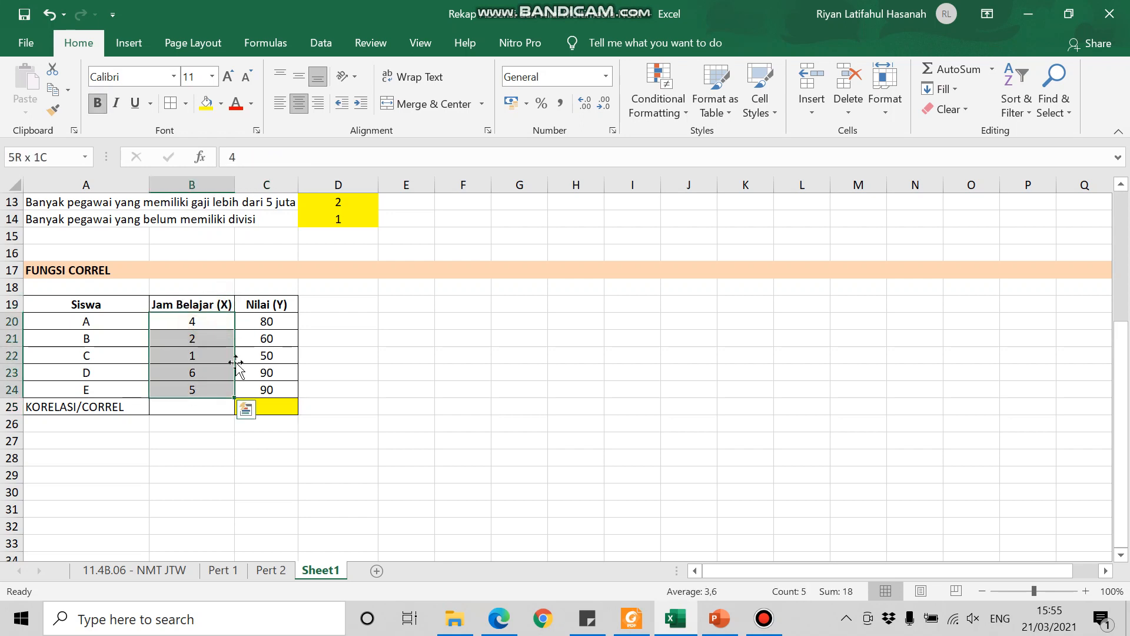
pyautogui.click(276, 304)
pyautogui.click(273, 409)
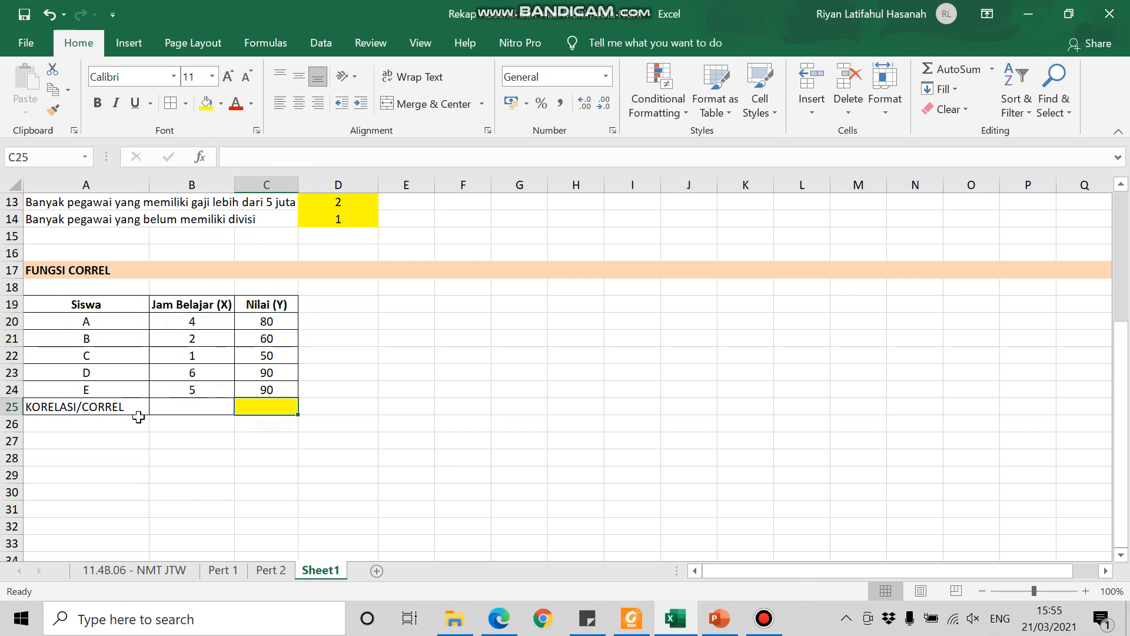
pyautogui.moveTo(150, 184); pyautogui.dragTo(129, 185)
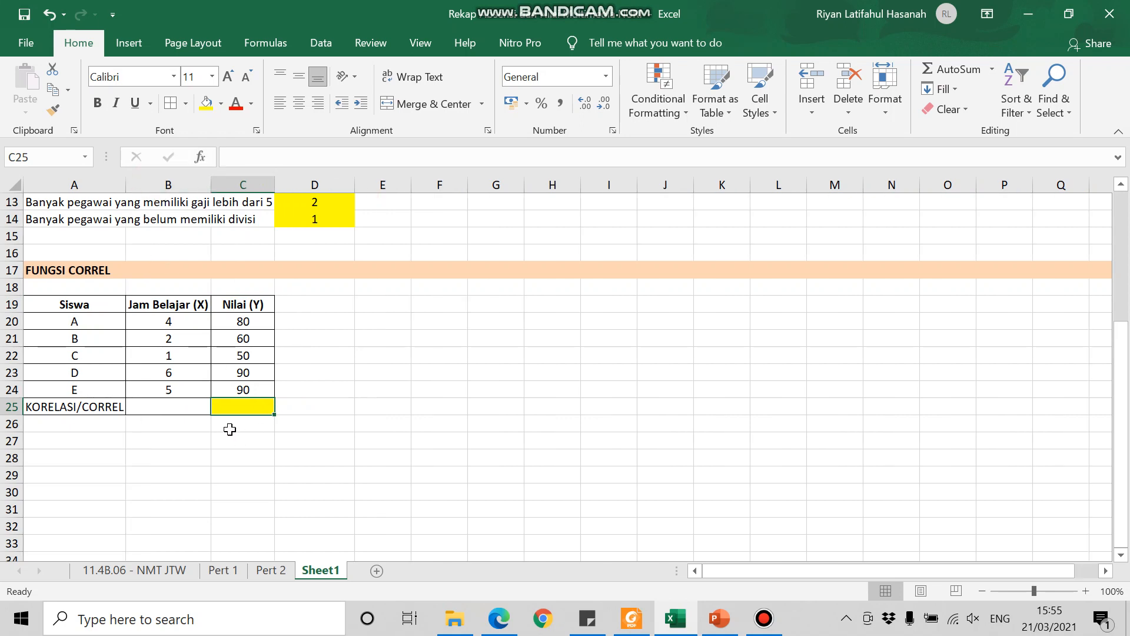
# Enter a CORREL formula in C25 over the Jam Belajar range B20:B24 and the Nilai range C20:C24.
pyautogui.write('=cor')
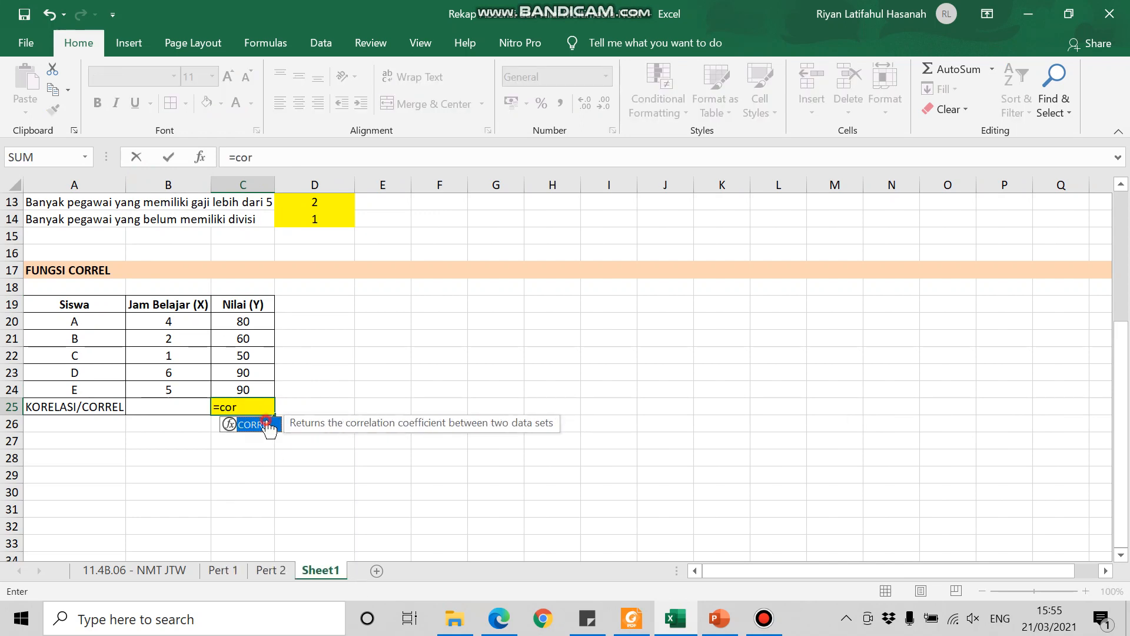
pyautogui.doubleClick(264, 422)
pyautogui.moveTo(168, 320); pyautogui.dragTo(174, 391)
pyautogui.write(';')
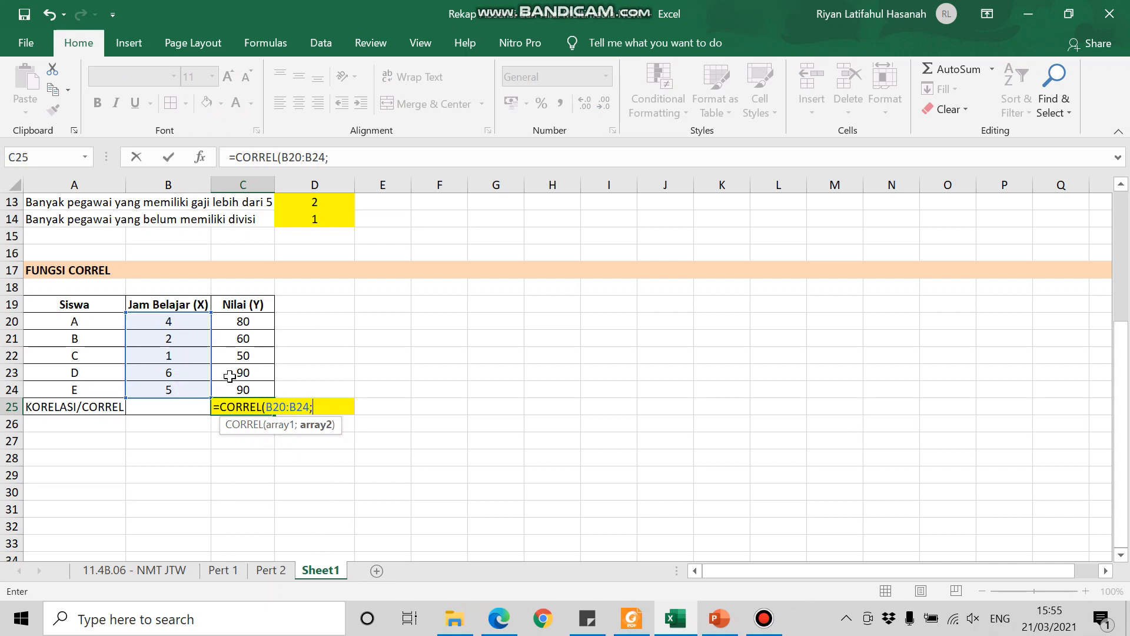
pyautogui.moveTo(248, 323); pyautogui.dragTo(258, 380)
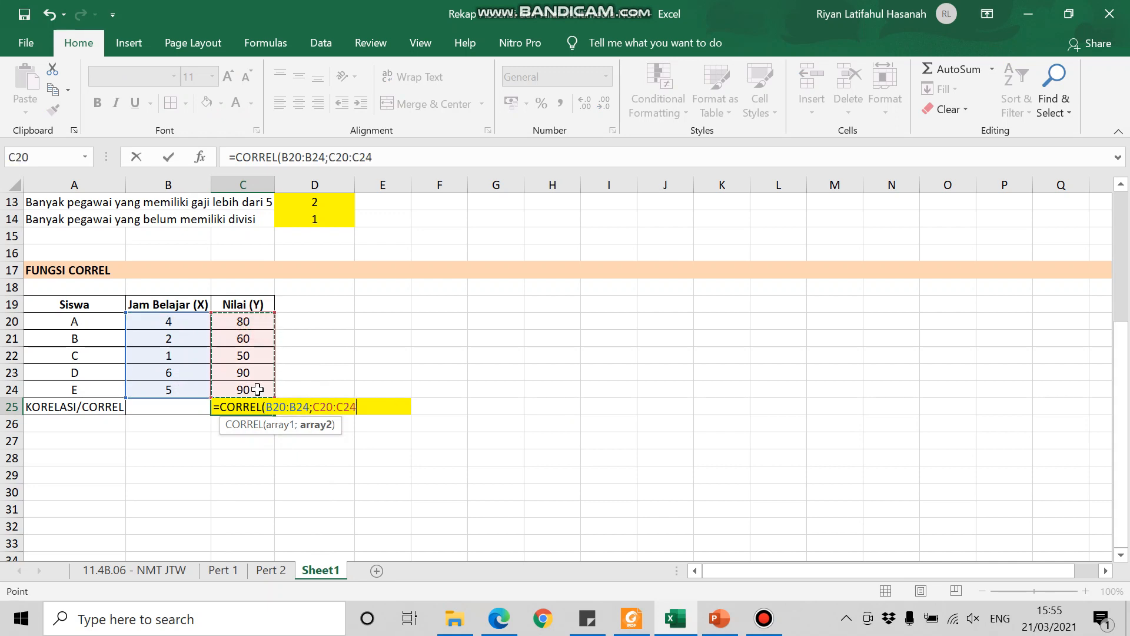
pyautogui.press('Return')
pyautogui.click(257, 407)
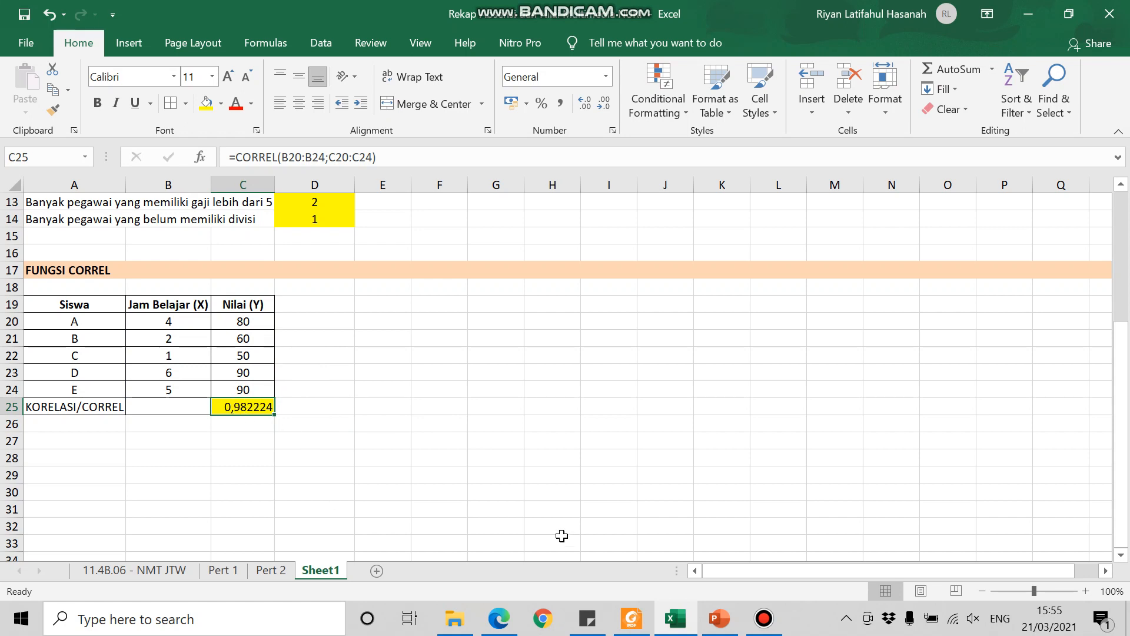
pyautogui.click(297, 402)
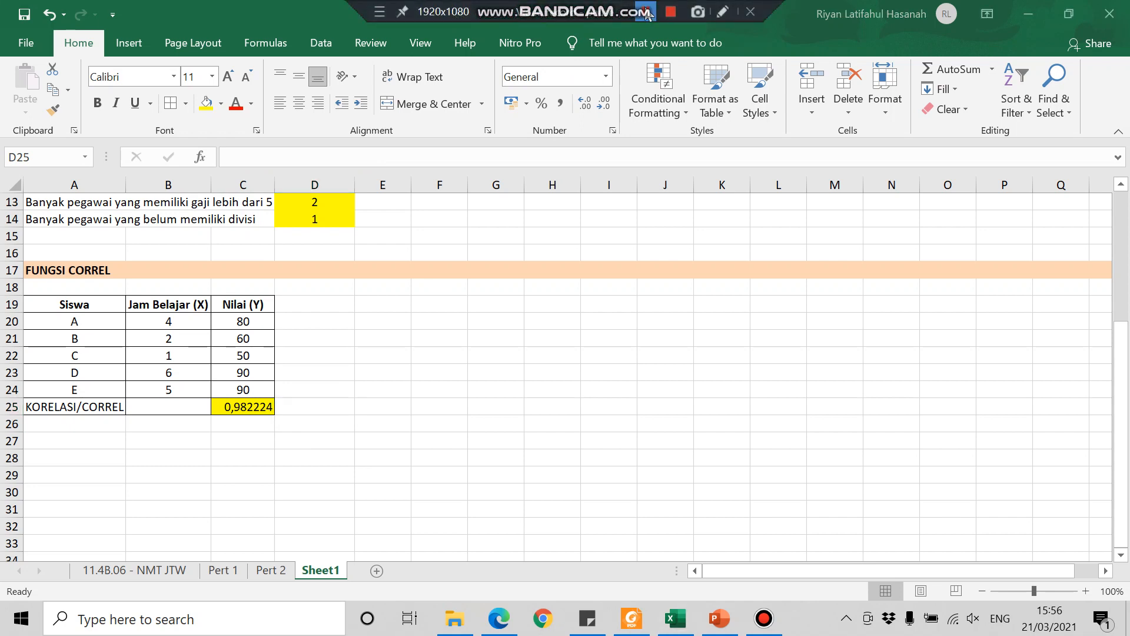
pyautogui.click(484, 390)
pyautogui.click(243, 405)
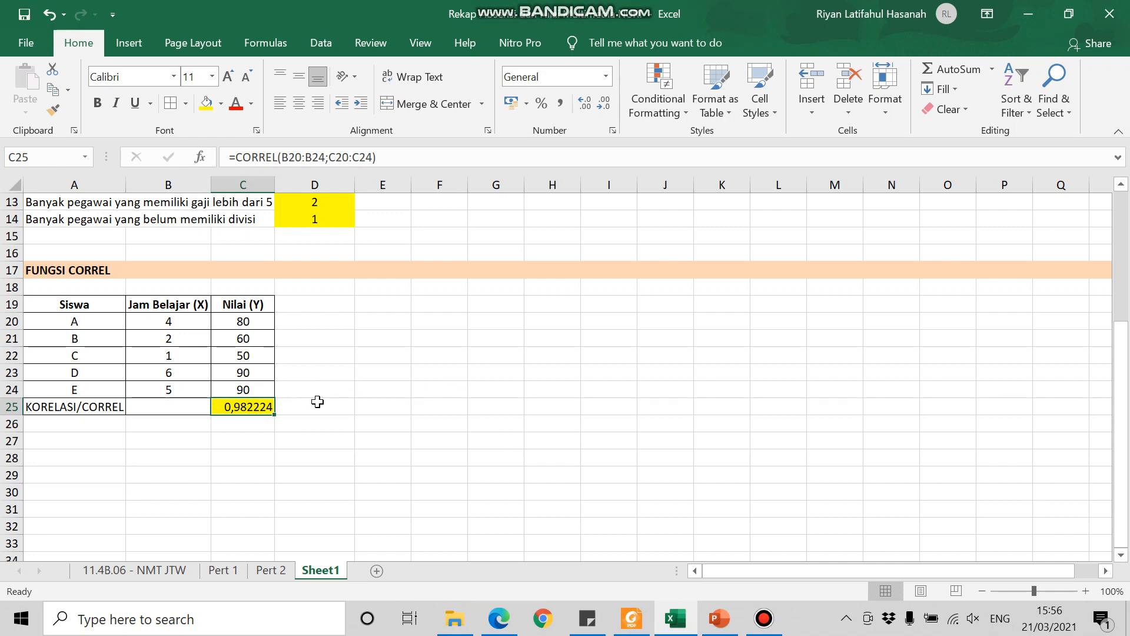
# Switch to the PDF reader, read the correlation strength criteria in Modul Multimedia.pdf, and return to Excel.
pyautogui.click(632, 618)
pyautogui.scroll(-1, 446, 206)
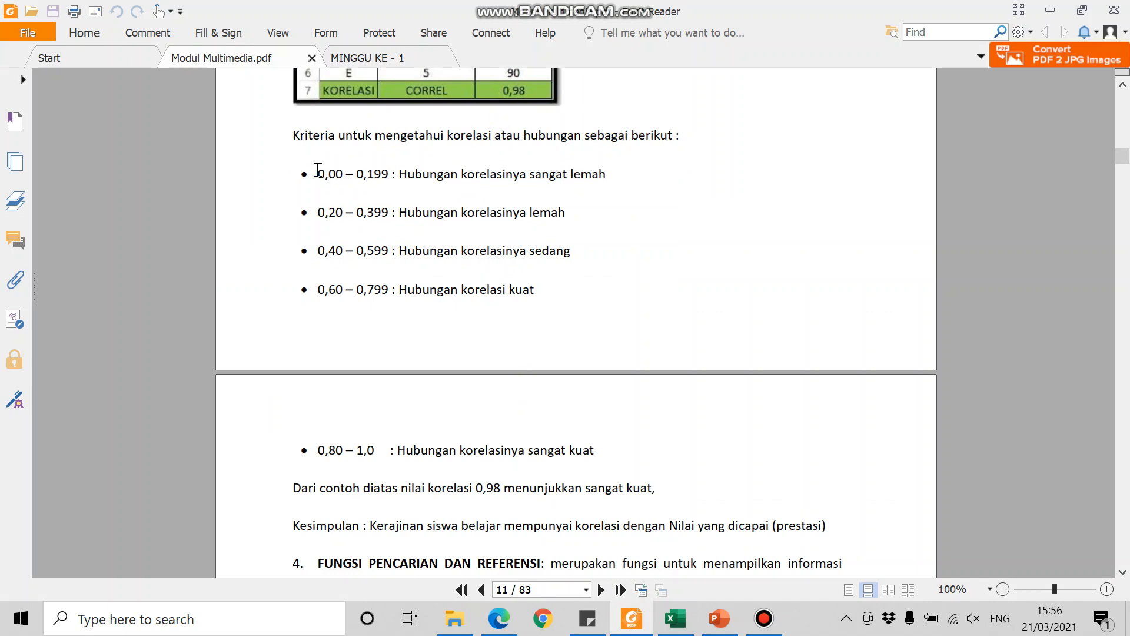
pyautogui.moveTo(318, 172); pyautogui.dragTo(602, 178)
pyautogui.click(547, 209)
pyautogui.click(554, 241)
pyautogui.moveTo(533, 453); pyautogui.dragTo(612, 465)
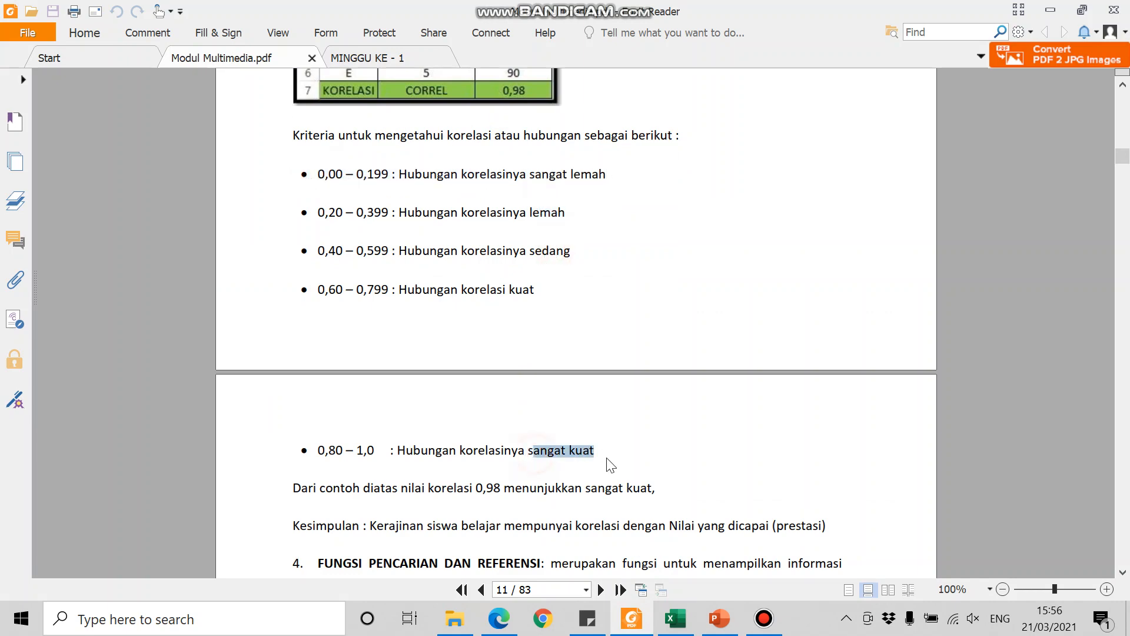
pyautogui.click(673, 631)
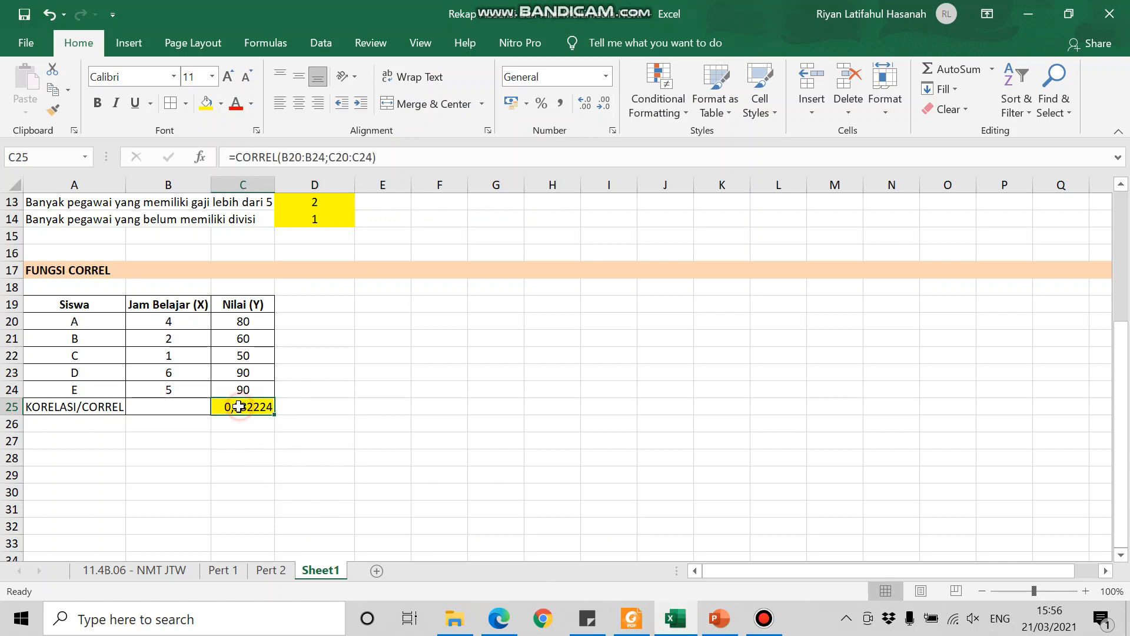
# Compare the Jam Belajar and Nilai values of the students, especially D and C, with the correlation in C25.
pyautogui.moveTo(187, 316); pyautogui.dragTo(184, 390)
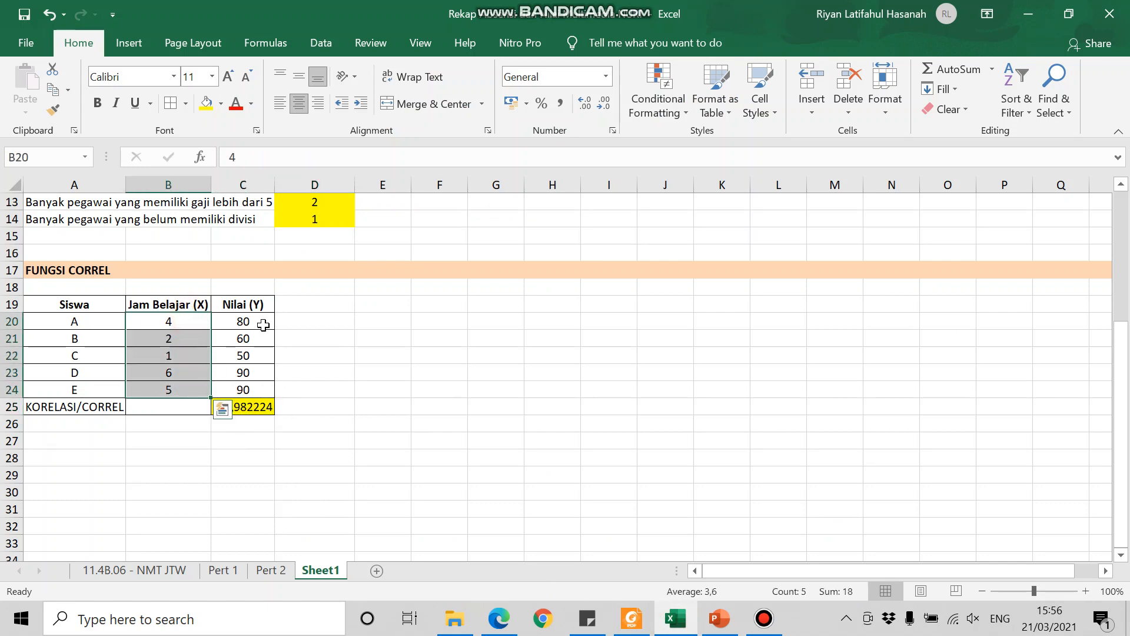
pyautogui.moveTo(259, 323); pyautogui.dragTo(254, 377)
pyautogui.click(256, 412)
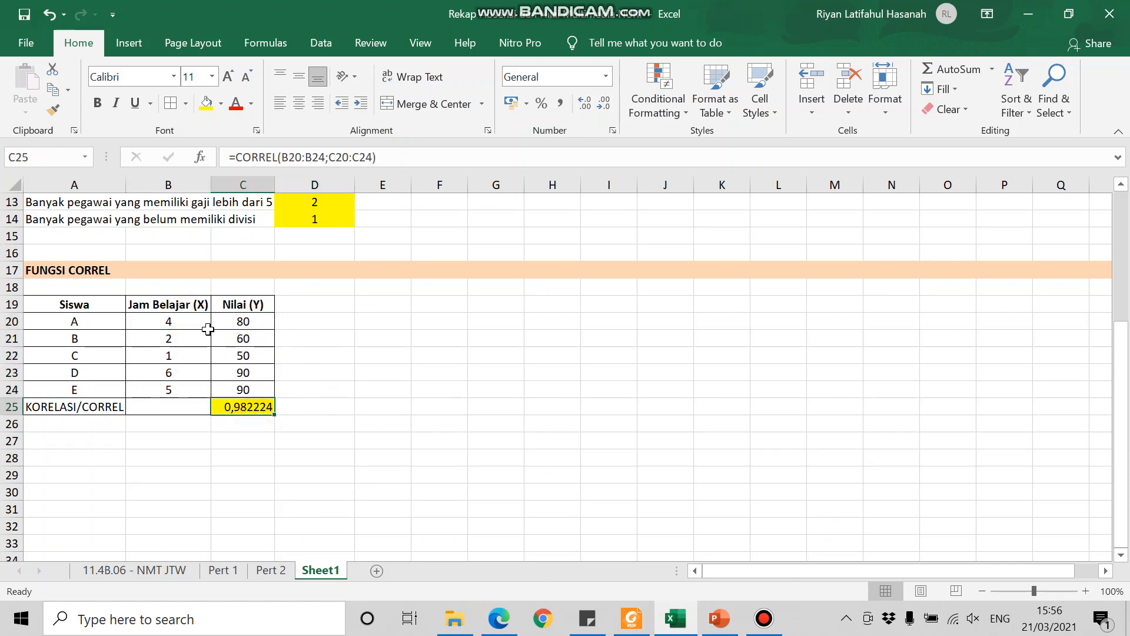
pyautogui.click(182, 371)
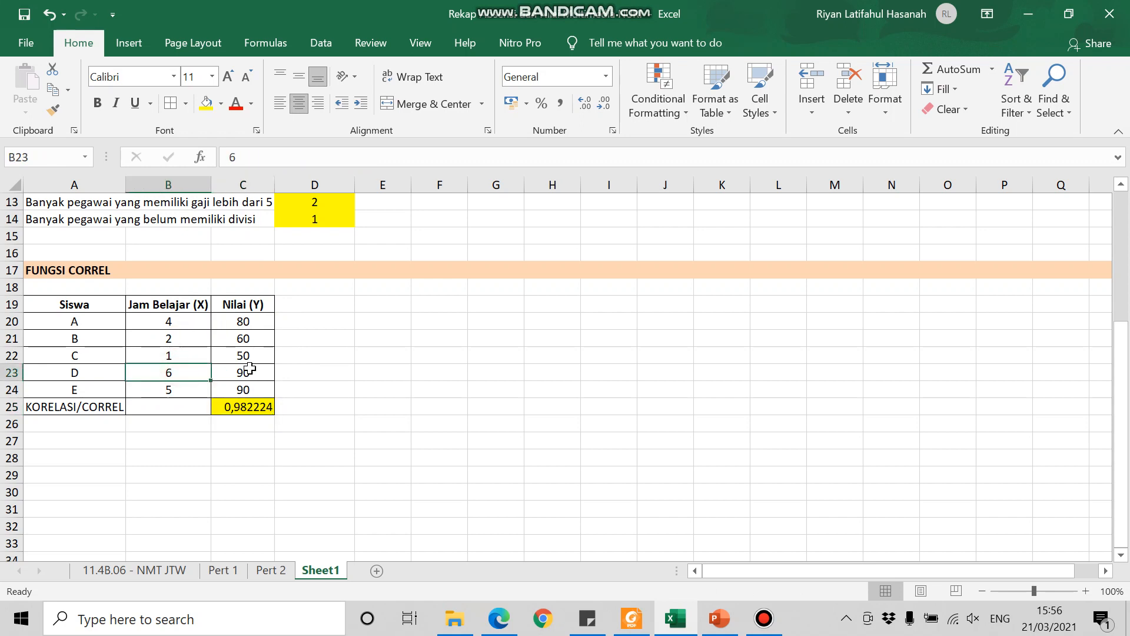
pyautogui.click(188, 356)
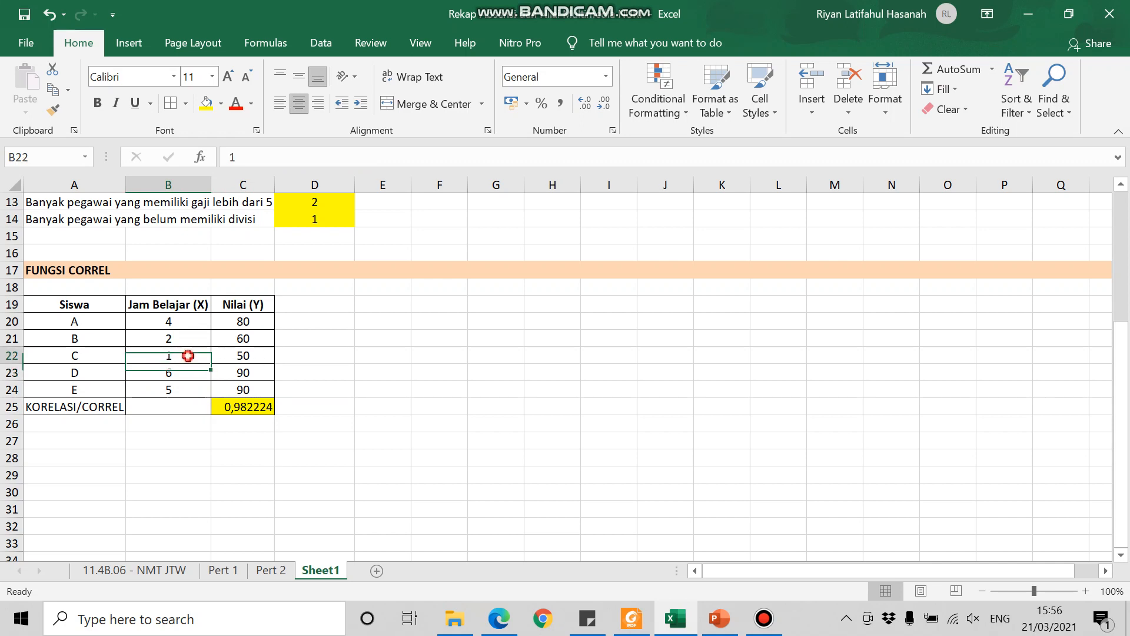
pyautogui.click(260, 353)
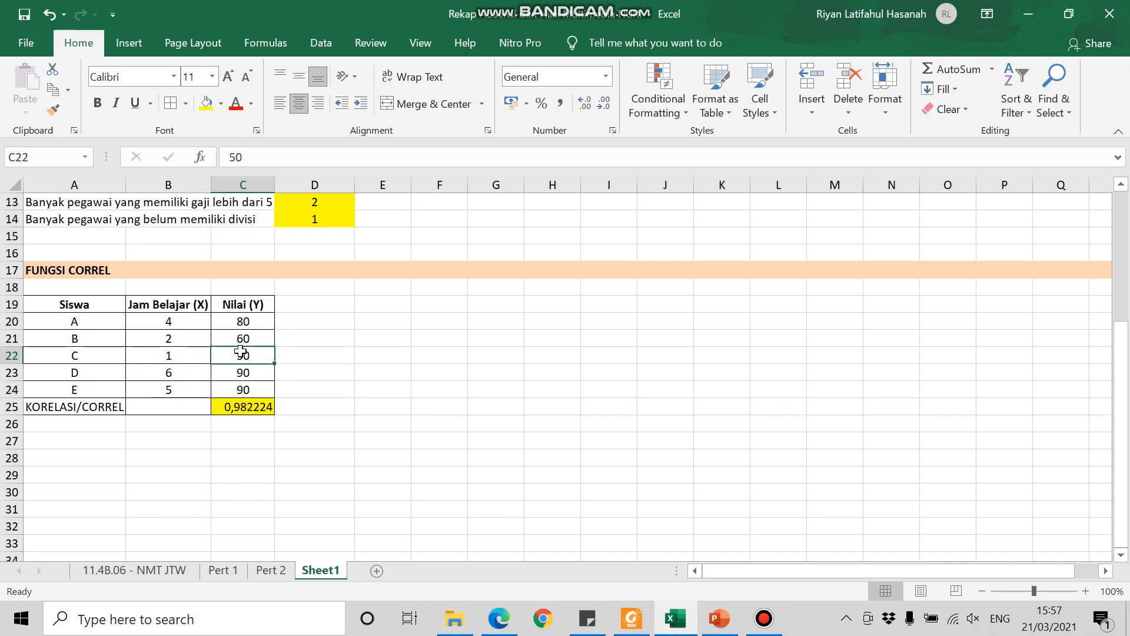
# Set student C's Nilai in C22 to 90, check the effect on the correlation in C25, and undo the change.
pyautogui.click(184, 353)
pyautogui.click(261, 356)
pyautogui.write('90')
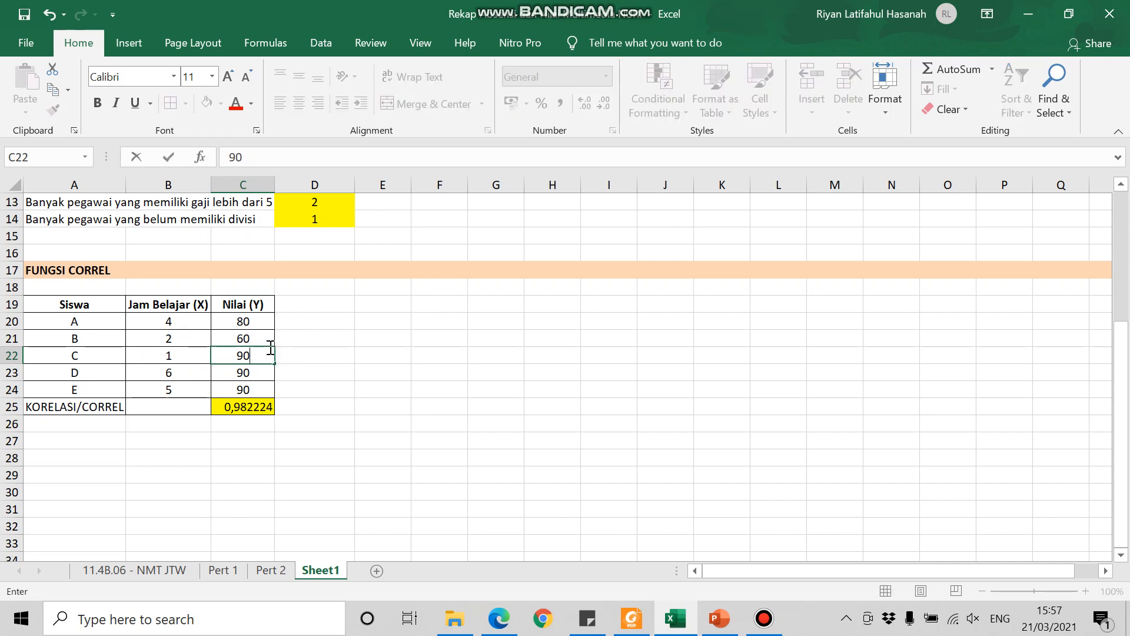
pyautogui.press('Return')
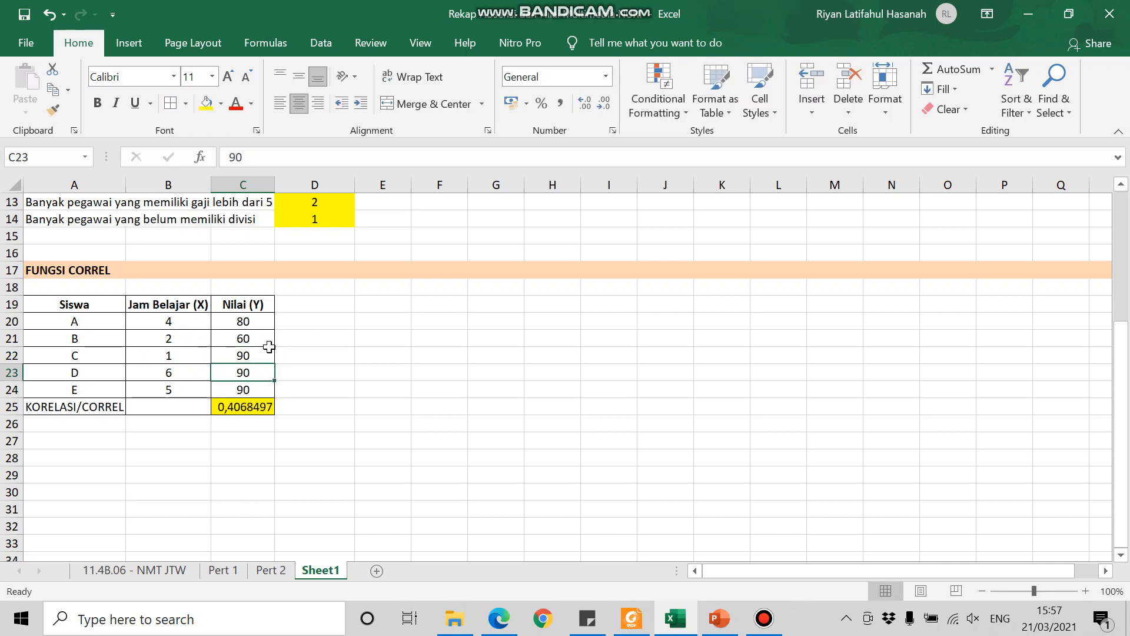
pyautogui.click(229, 406)
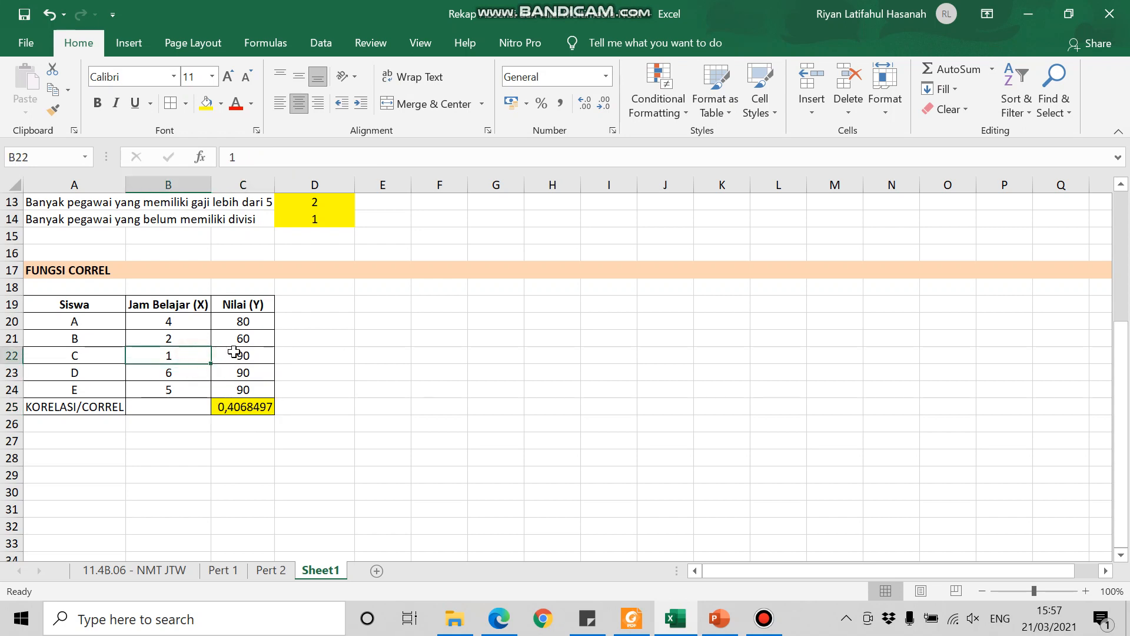
pyautogui.click(237, 356)
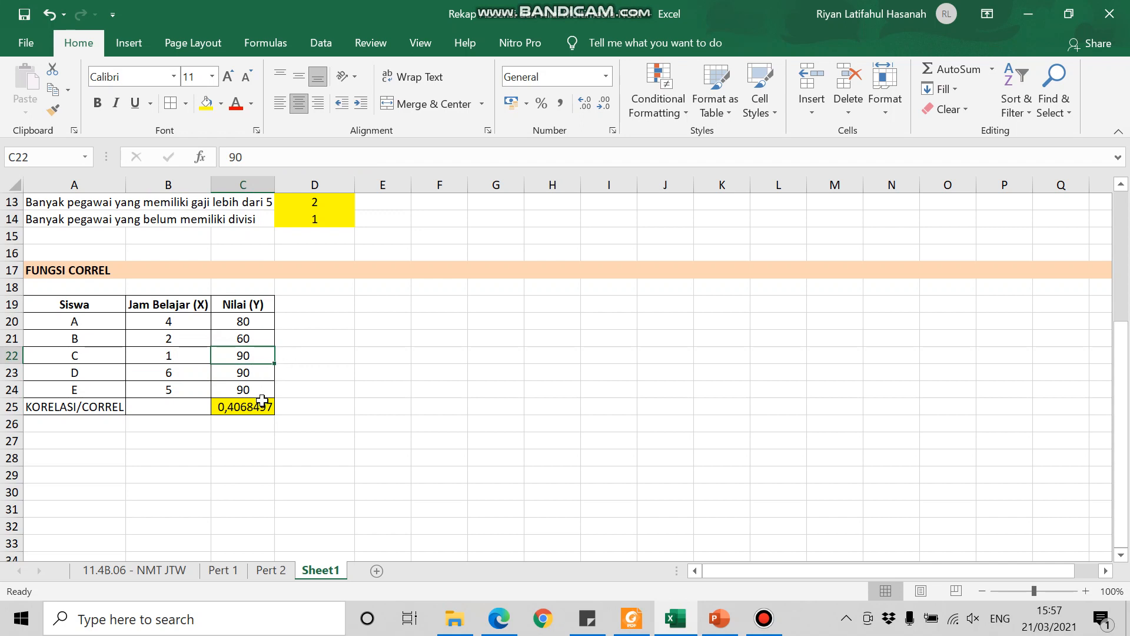
pyautogui.click(261, 401)
pyautogui.hotkey('ctrl', 'z')
pyautogui.click(537, 455)
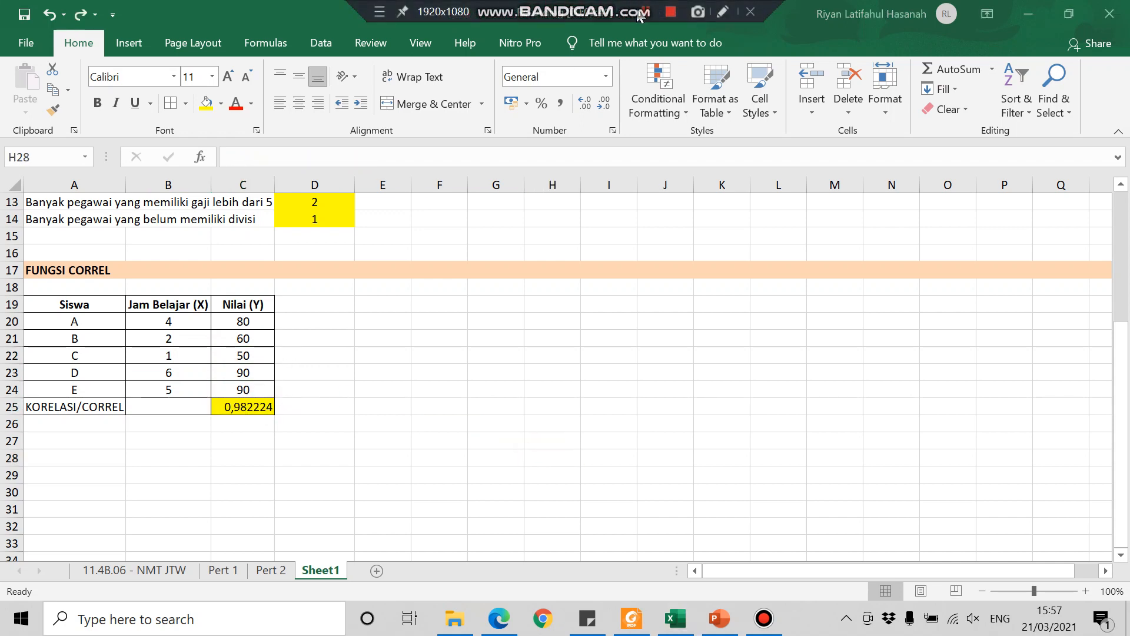
# Switch to PowerPoint, read the introduction of the Fungsi Pencarian & Referensi slide, and return to the area below the CORREL table in Excel.
pyautogui.moveTo(616, 6)
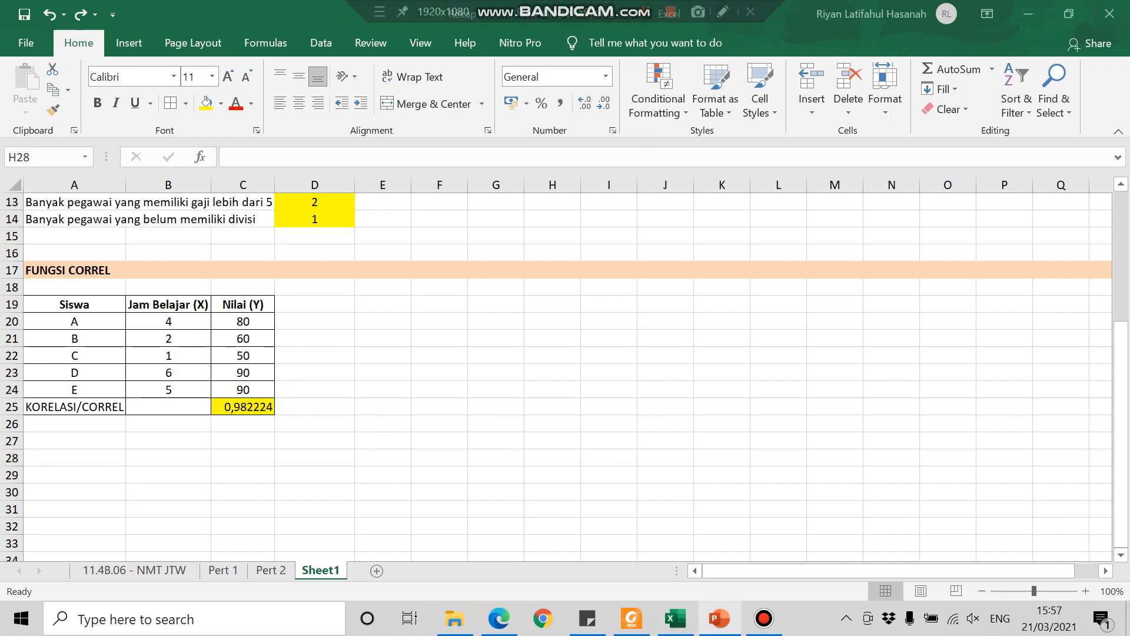
pyautogui.click(719, 618)
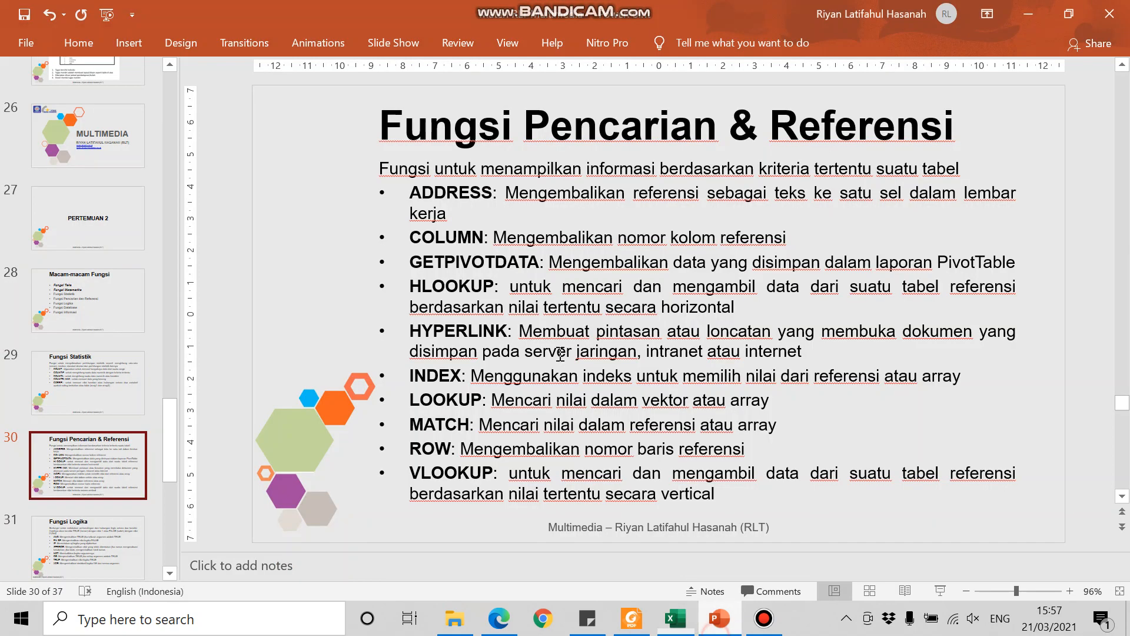
pyautogui.doubleClick(771, 130)
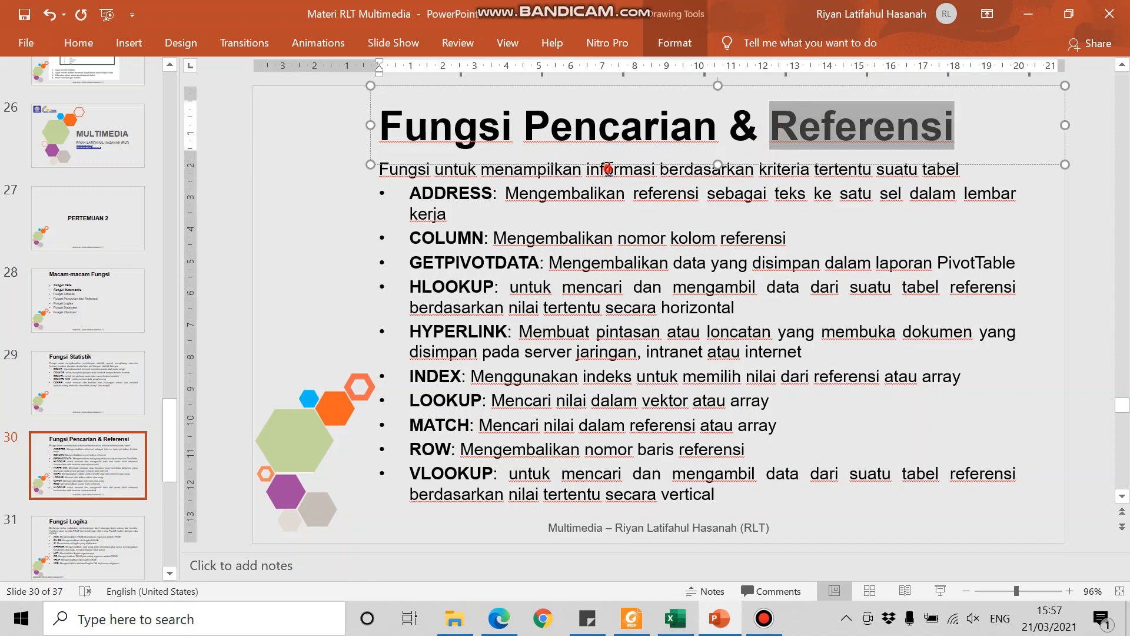
pyautogui.click(606, 169)
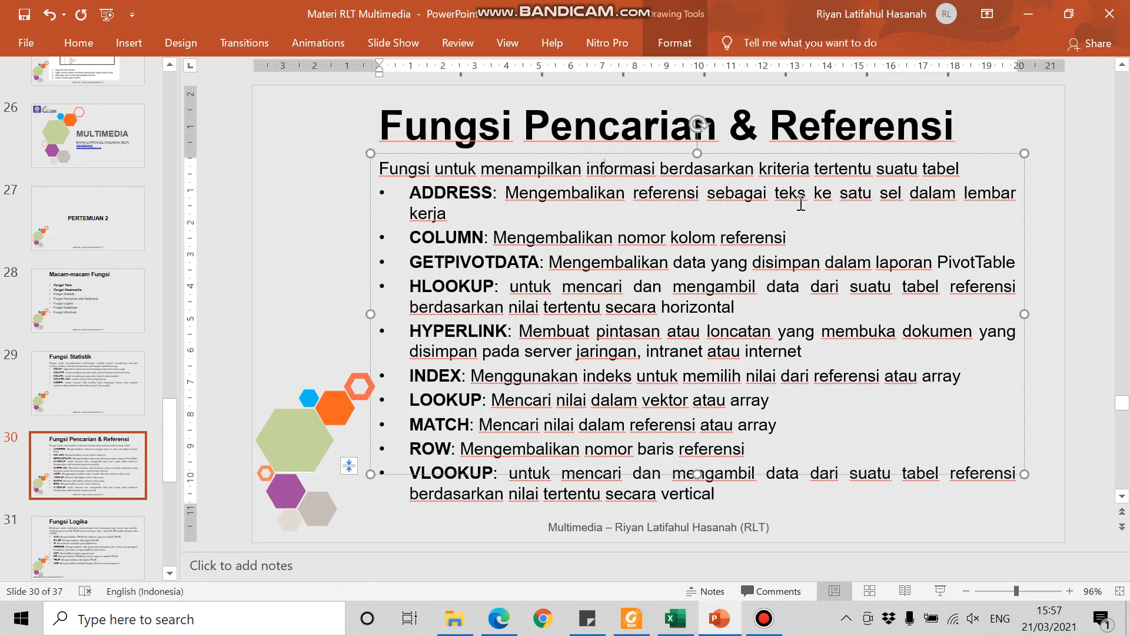
pyautogui.click(462, 220)
pyautogui.click(675, 618)
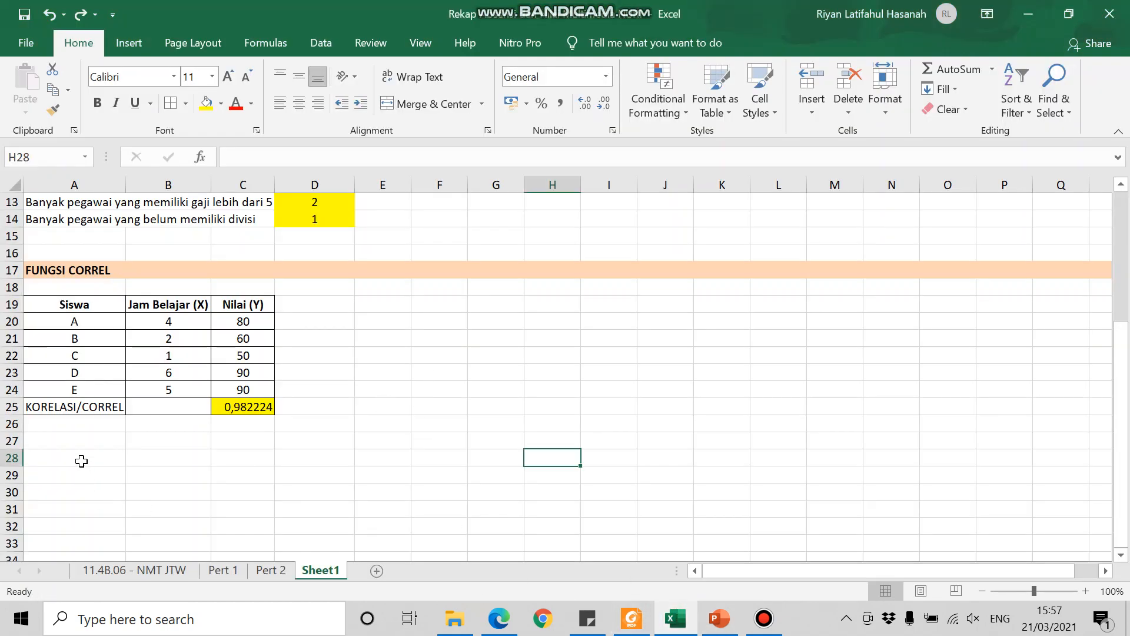
pyautogui.click(81, 443)
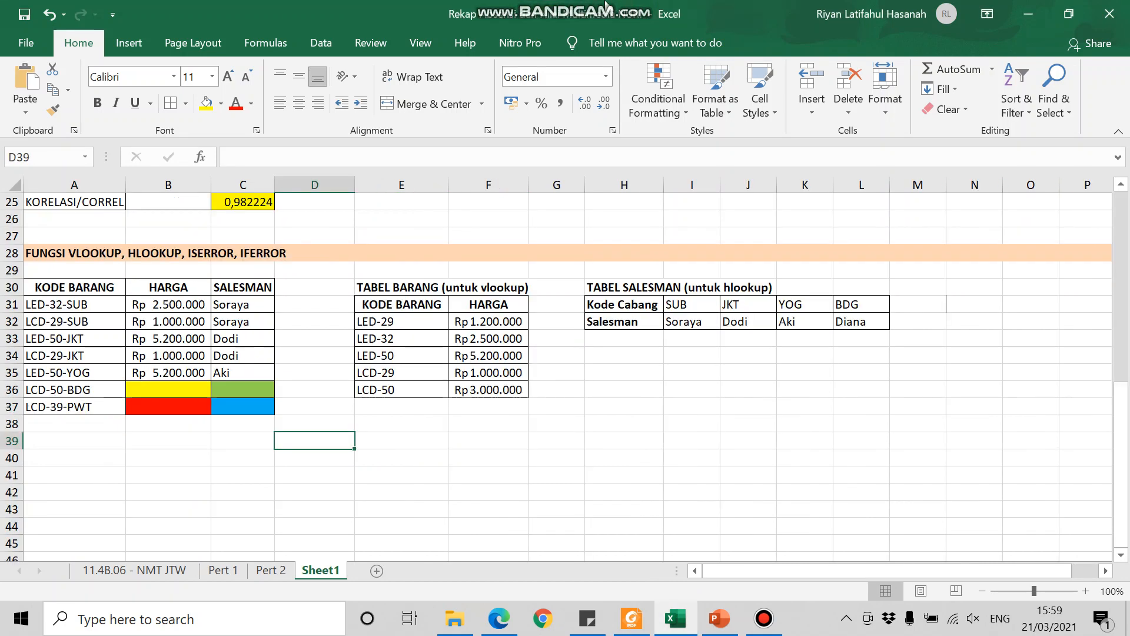
# Examine the FUNGSI VLOOKUP, HLOOKUP, ISERROR, IFERROR section: the coloured answer cells B36:C37, TABEL BARANG and TABEL SALESMAN.
pyautogui.moveTo(607, 5)
pyautogui.moveTo(50, 253); pyautogui.dragTo(893, 410)
pyautogui.click(466, 457)
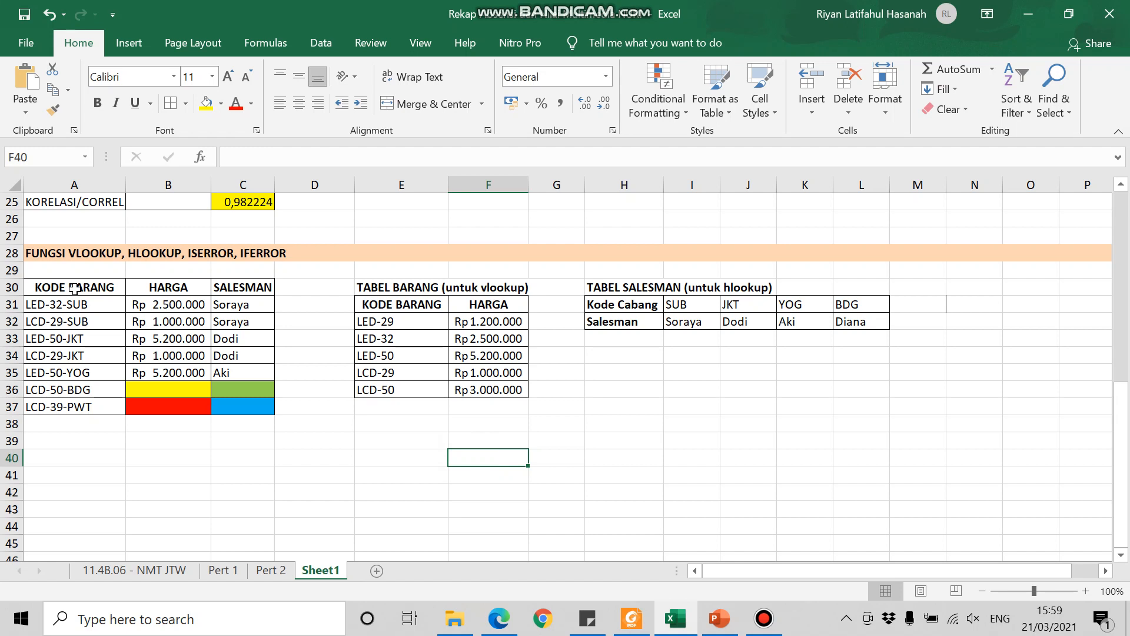
pyautogui.click(105, 293)
pyautogui.moveTo(156, 387); pyautogui.dragTo(264, 406)
pyautogui.moveTo(177, 391); pyautogui.dragTo(258, 408)
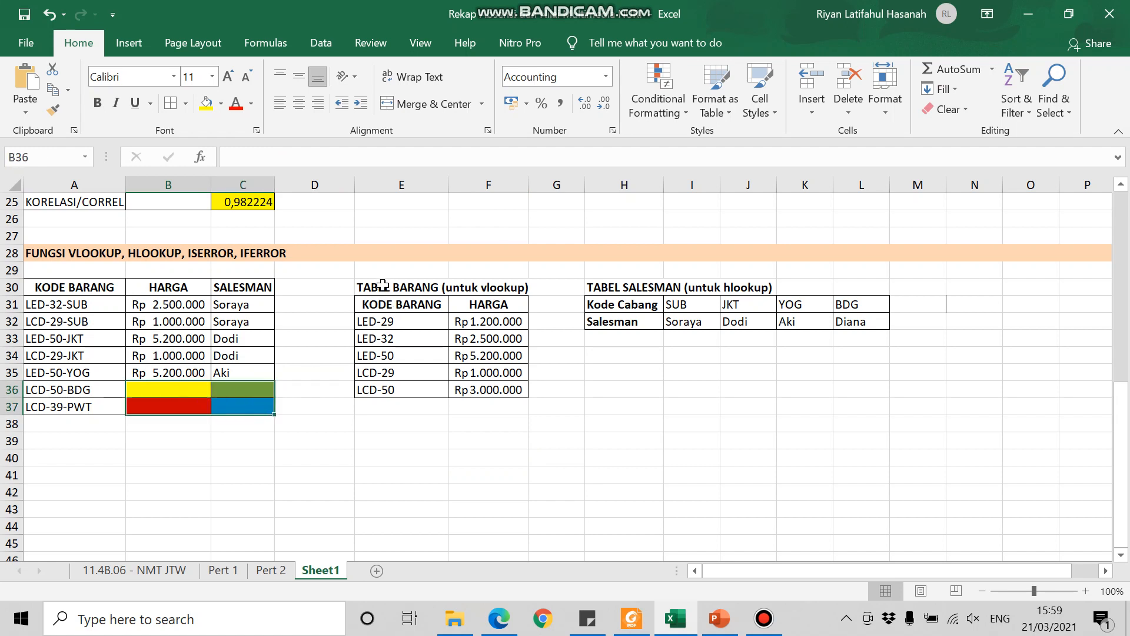
pyautogui.moveTo(382, 284); pyautogui.dragTo(487, 375)
pyautogui.click(621, 294)
pyautogui.moveTo(744, 304); pyautogui.dragTo(865, 320)
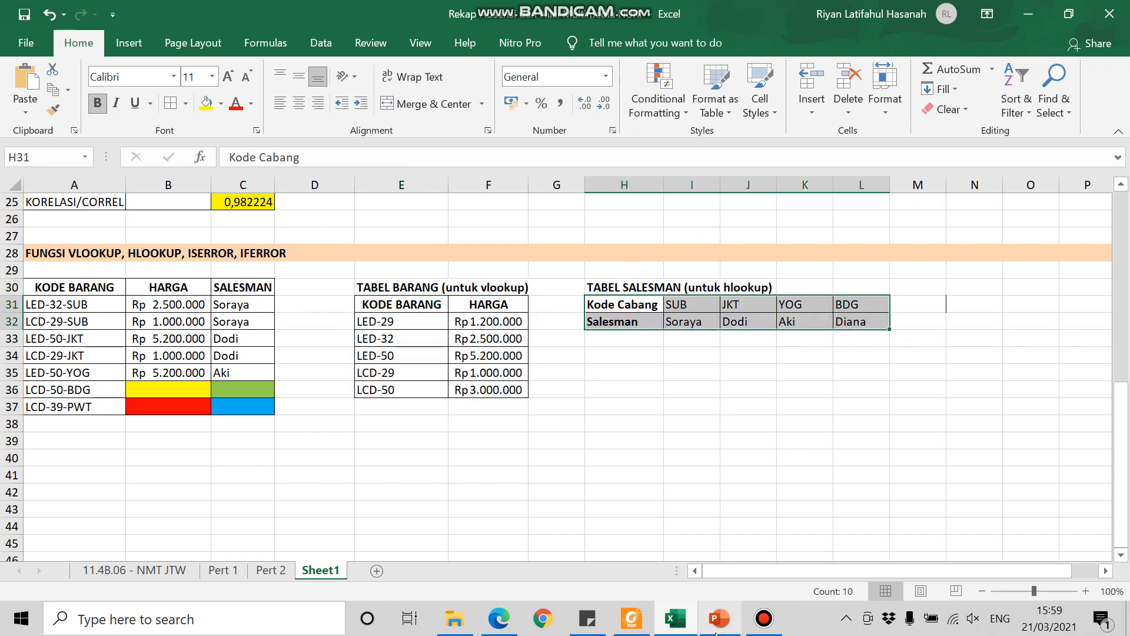
# Switch to PowerPoint, compare the HLOOKUP and VLOOKUP definitions on the Fungsi Pencarian & Referensi slide, and return to Excel.
pyautogui.click(719, 618)
pyautogui.click(484, 238)
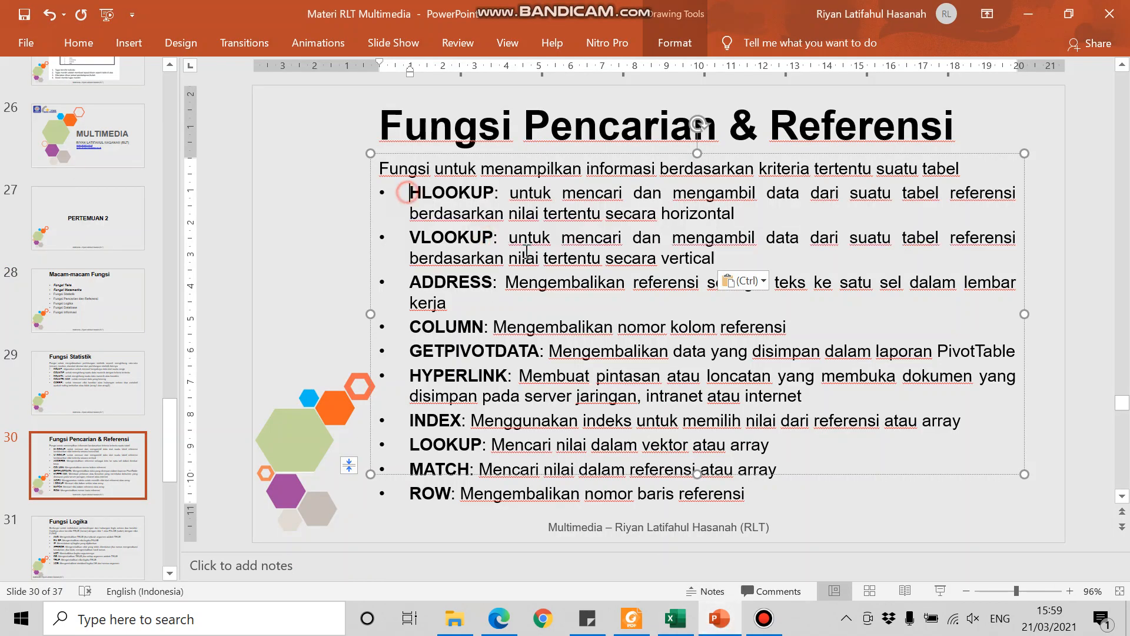
pyautogui.moveTo(408, 190); pyautogui.dragTo(734, 257)
pyautogui.click(471, 193)
pyautogui.doubleClick(471, 193)
pyautogui.doubleClick(468, 238)
pyautogui.click(631, 238)
pyautogui.doubleClick(474, 192)
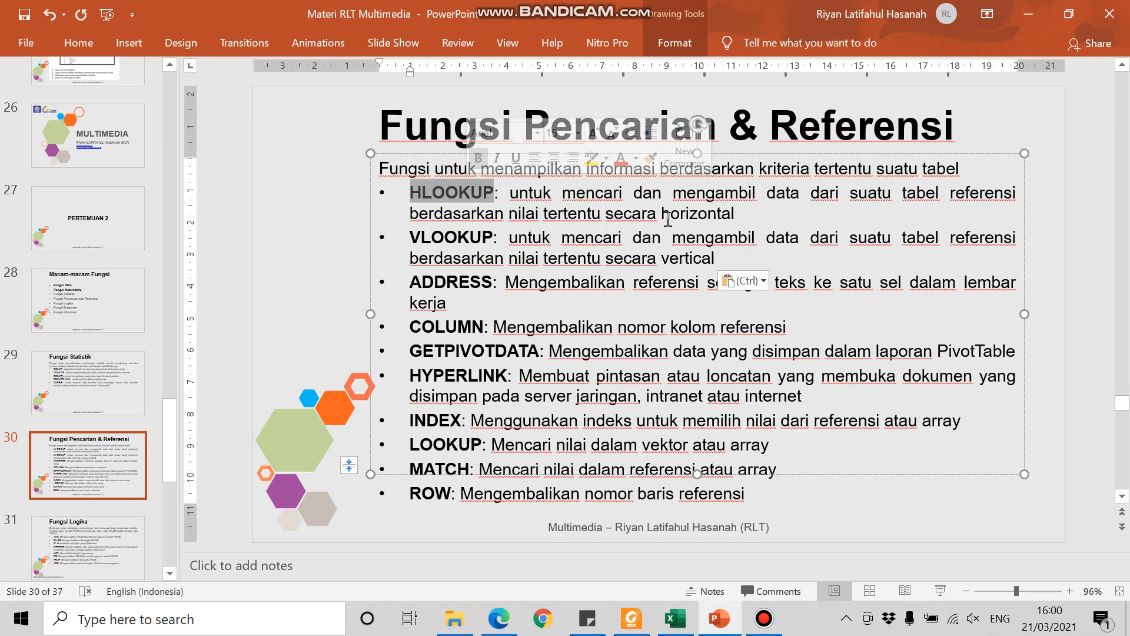
pyautogui.doubleClick(697, 213)
pyautogui.doubleClick(686, 257)
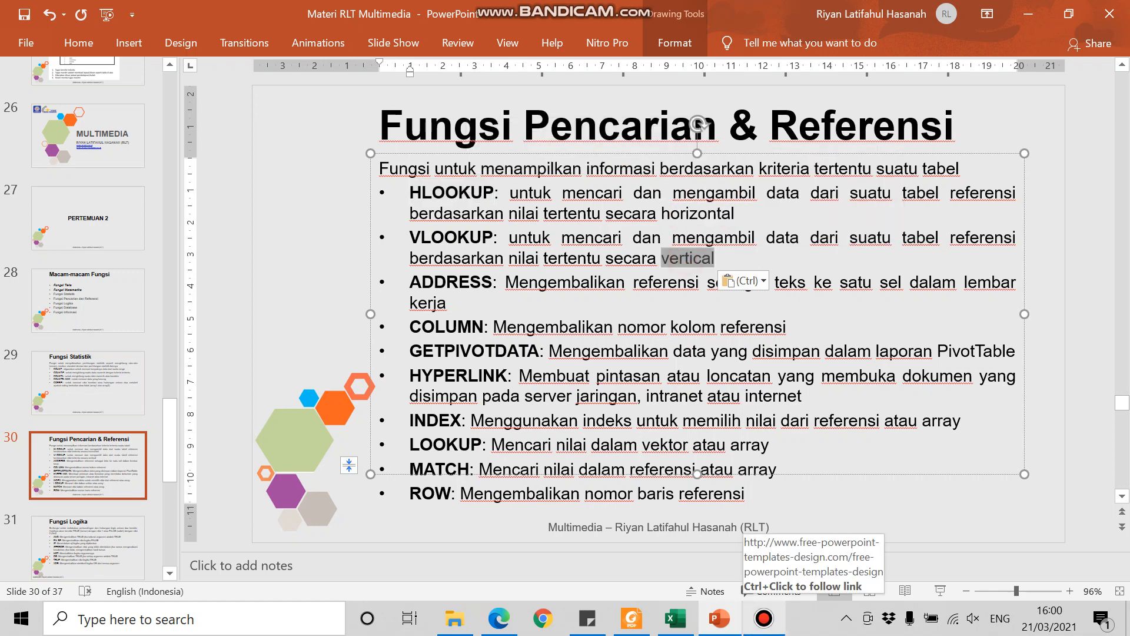
pyautogui.click(675, 617)
pyautogui.click(556, 439)
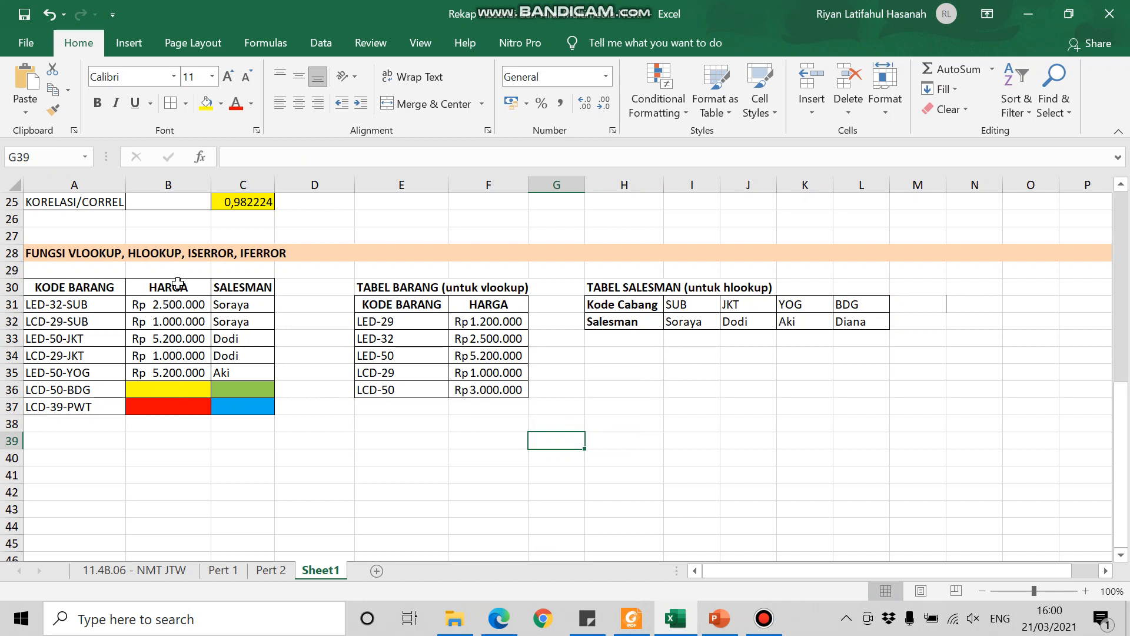
# Begin a VLOOKUP formula in the yellow HARGA cell B36 using LEFT(A36;6) as the lookup value.
pyautogui.moveTo(178, 283); pyautogui.dragTo(171, 391)
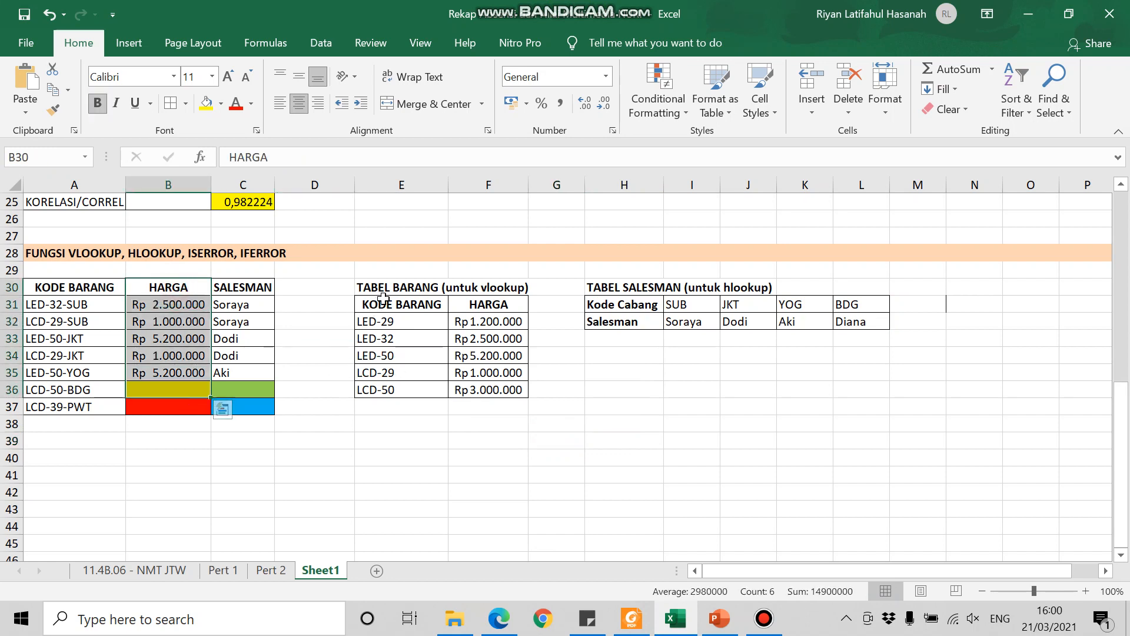
pyautogui.moveTo(381, 288); pyautogui.dragTo(515, 397)
pyautogui.moveTo(398, 306); pyautogui.dragTo(480, 387)
pyautogui.click(484, 335)
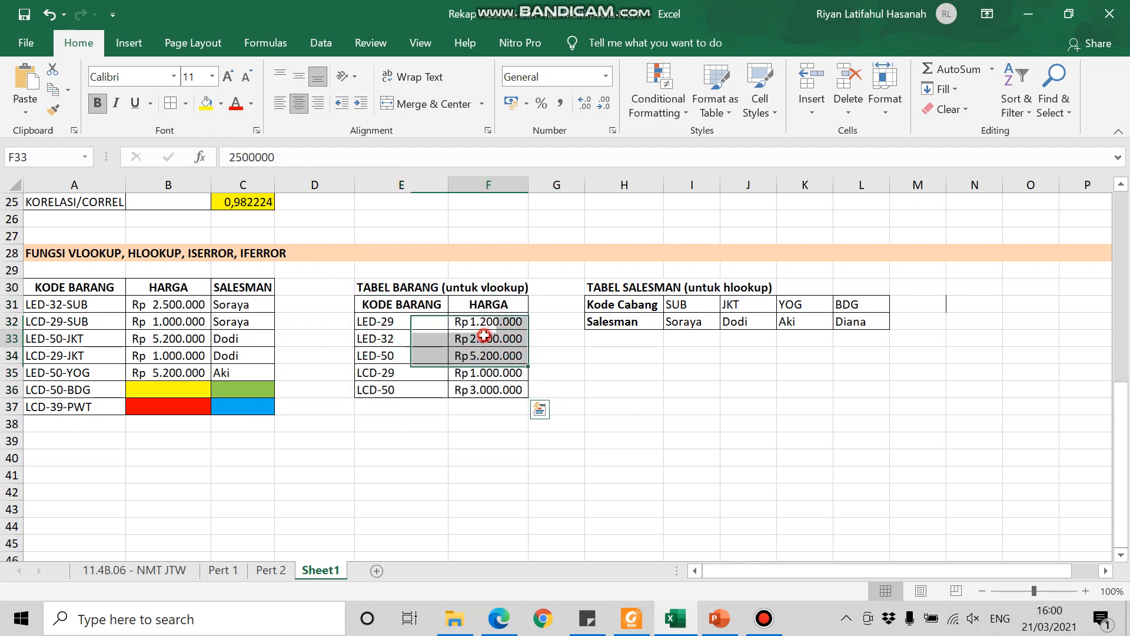
pyautogui.click(198, 388)
pyautogui.write('=vl')
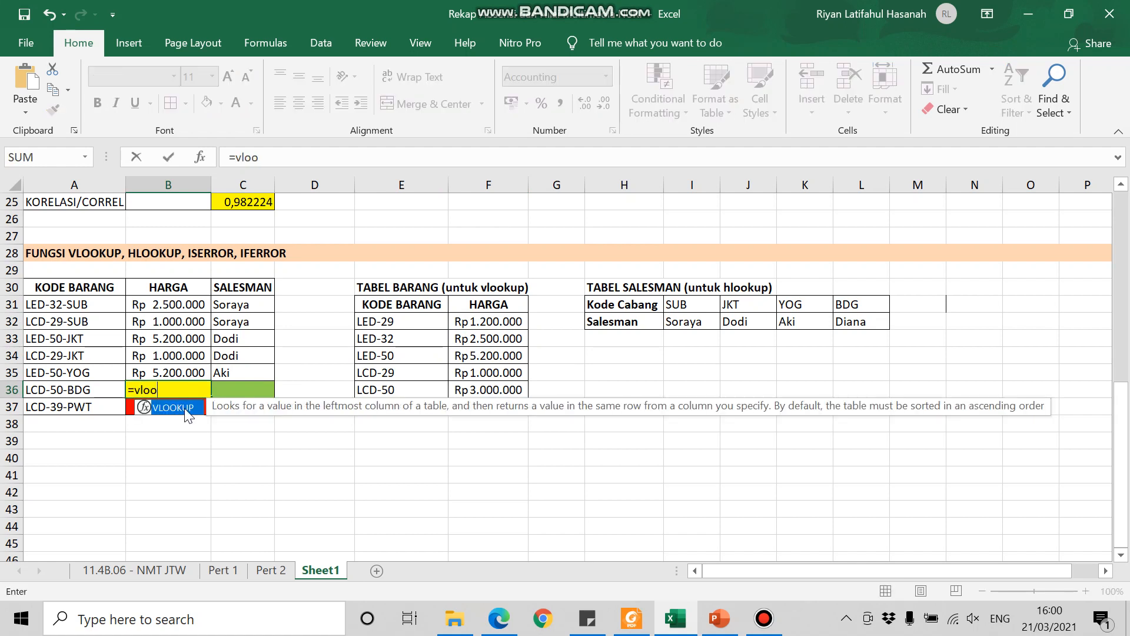
pyautogui.write('oo')
pyautogui.doubleClick(187, 414)
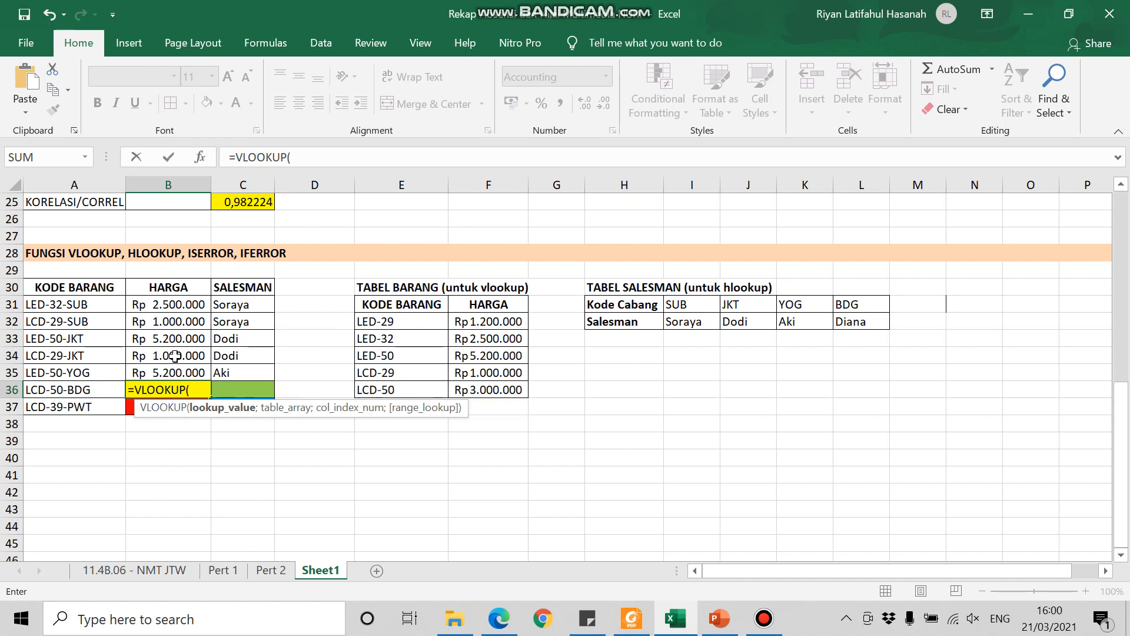
pyautogui.write('left(')
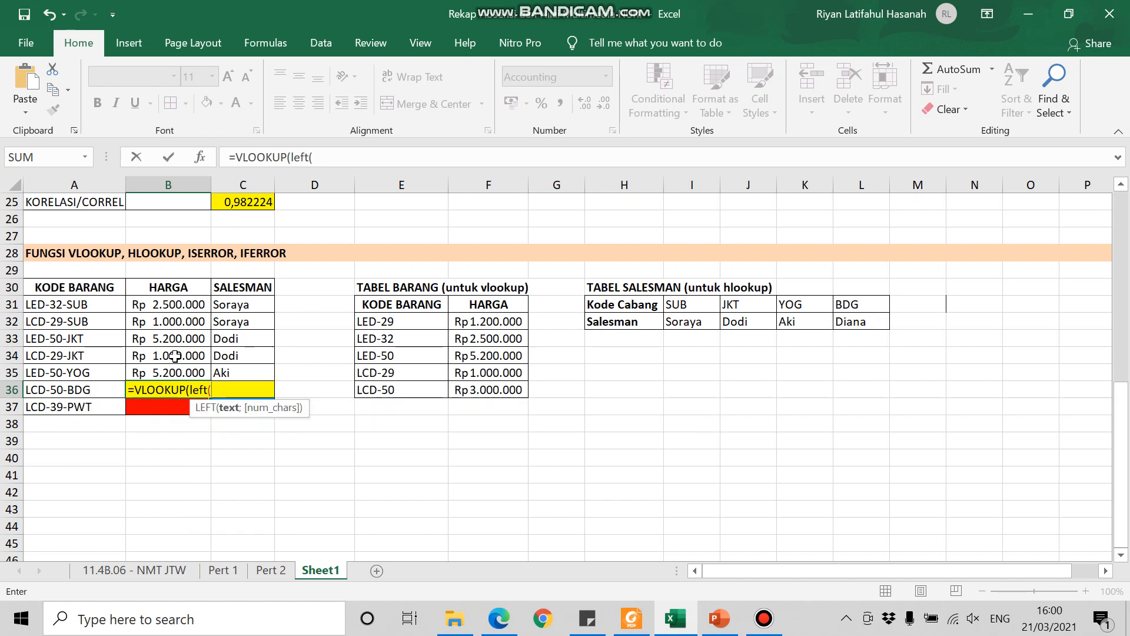
pyautogui.click(59, 390)
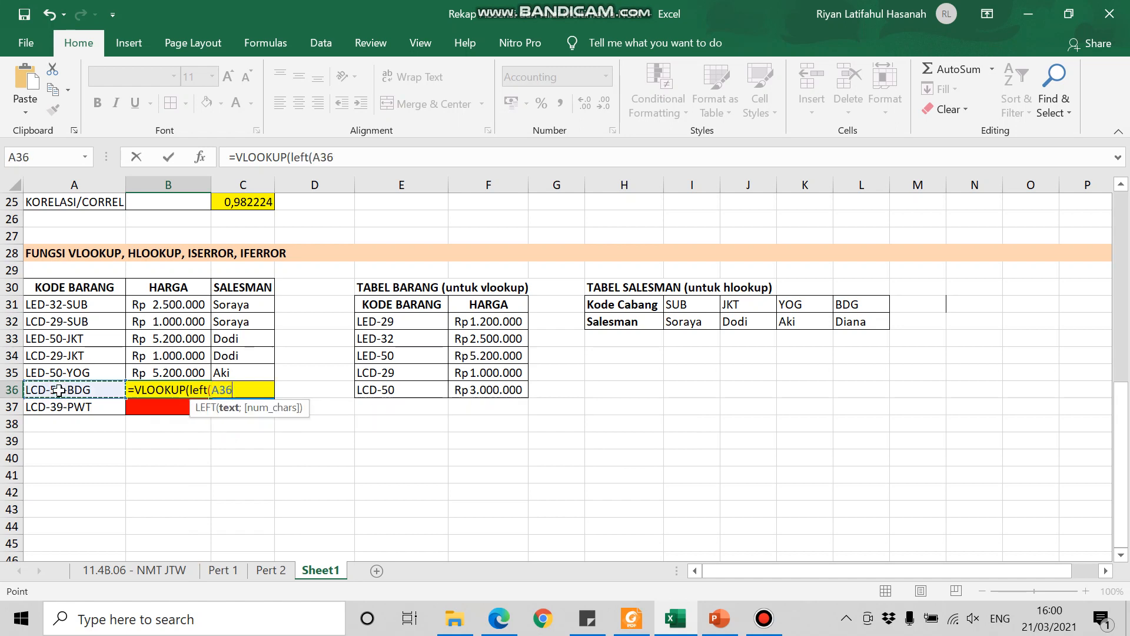
pyautogui.write(';')
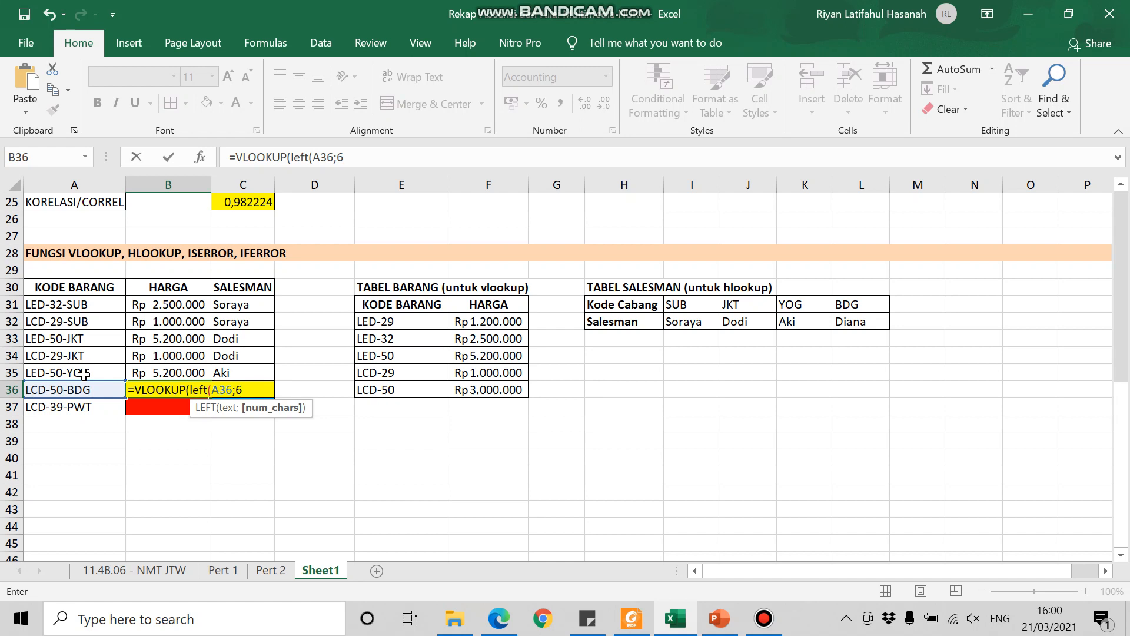
pyautogui.write('6)')
pyautogui.write(';')
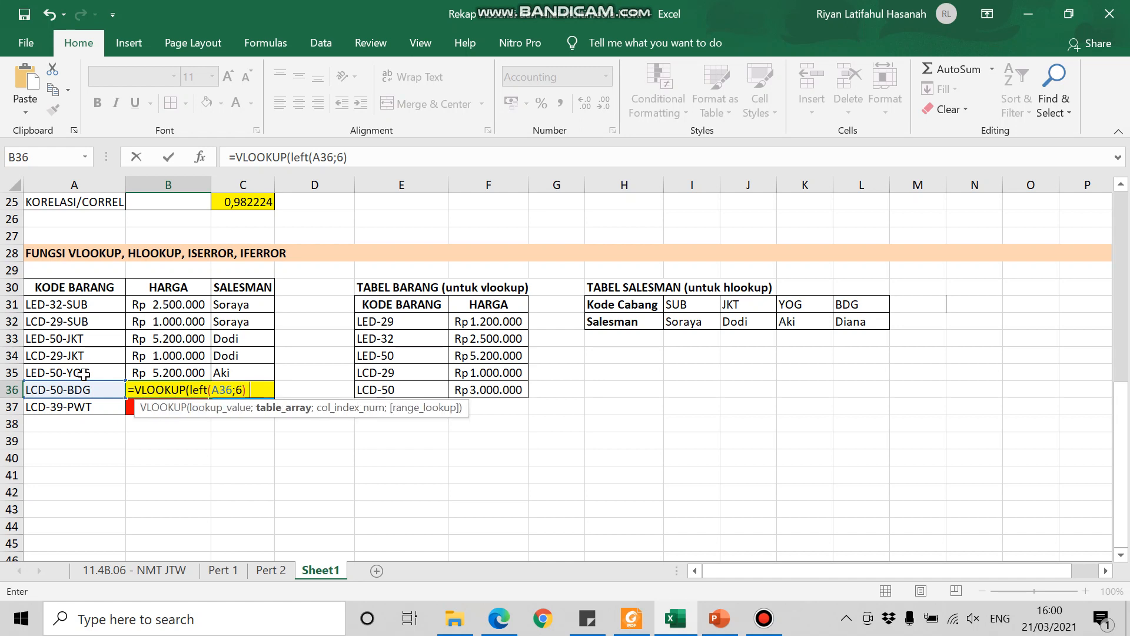
# Complete the B36 VLOOKUP with table range E31:F36, column index 2 and exact match FALSE, and compare it with the LCD-50 price.
pyautogui.moveTo(396, 313); pyautogui.dragTo(501, 393)
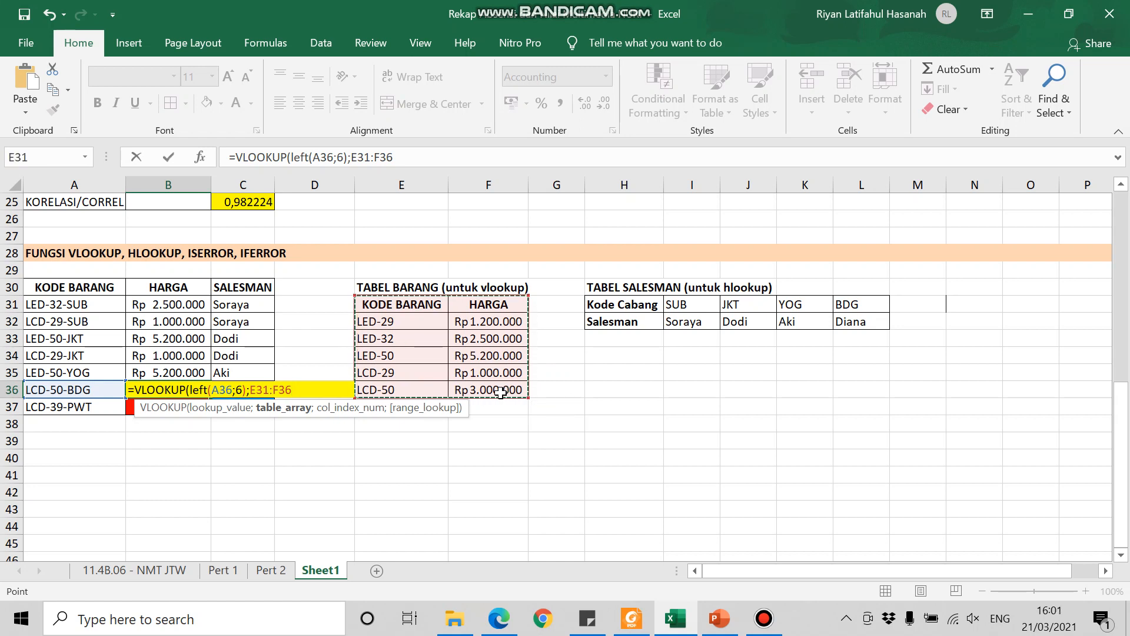
pyautogui.write(';')
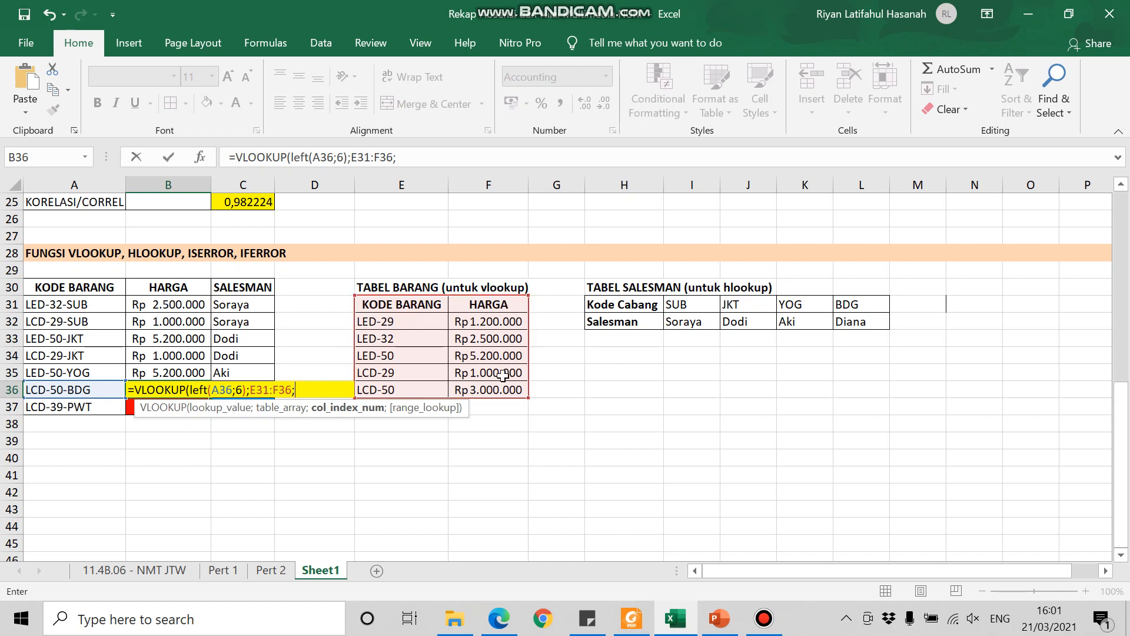
pyautogui.write('2;')
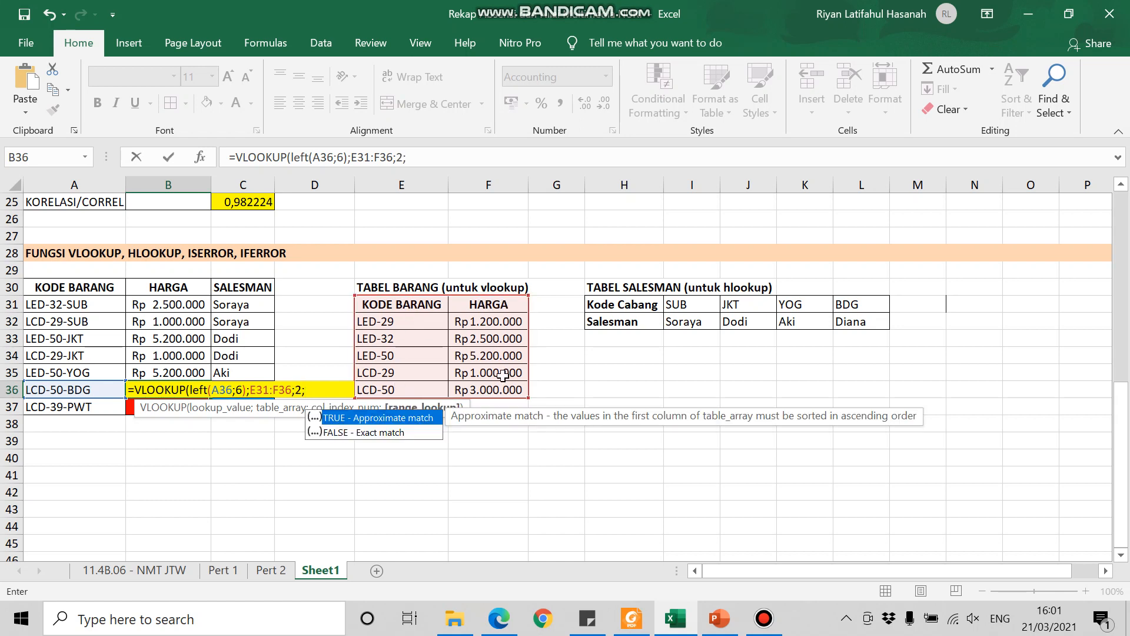
pyautogui.write('false')
pyautogui.doubleClick(389, 433)
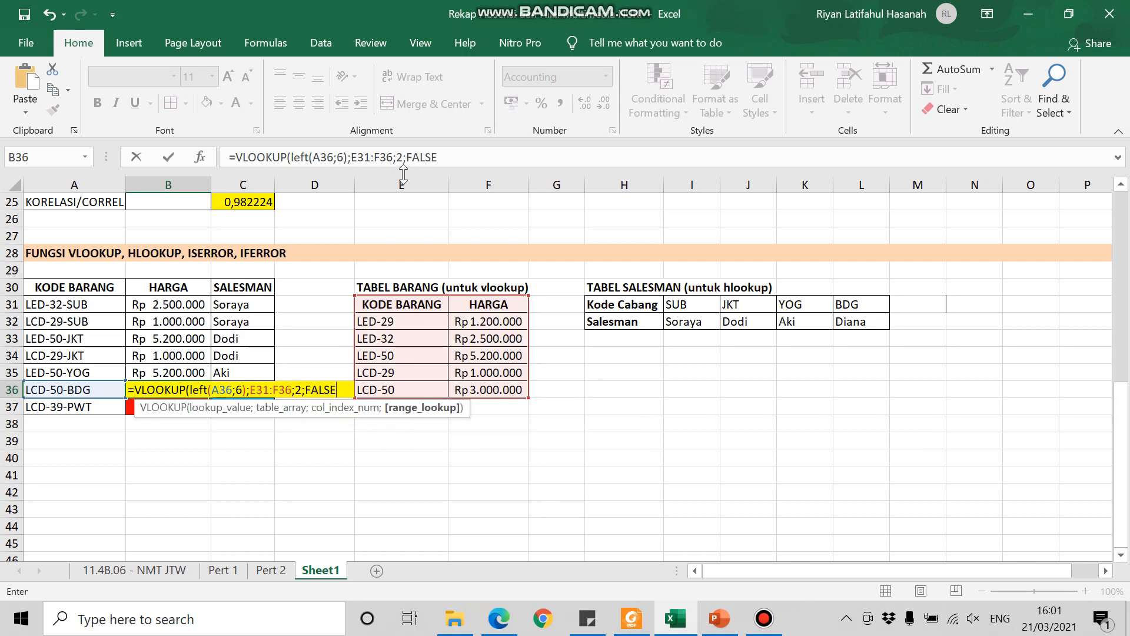
pyautogui.write(')')
pyautogui.press('Return')
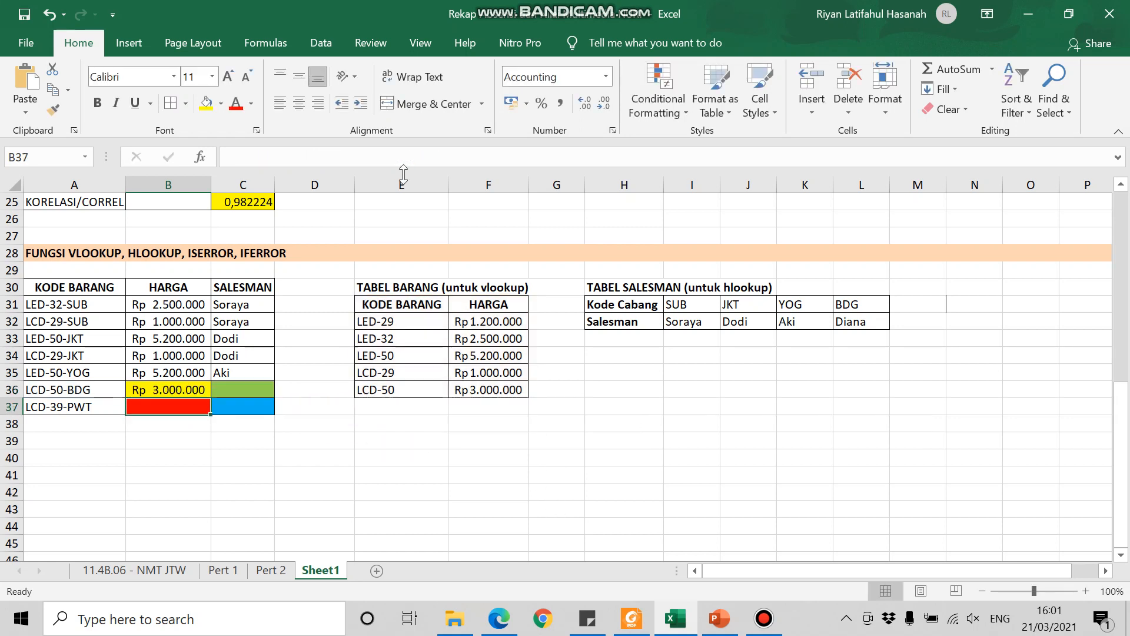
pyautogui.click(86, 392)
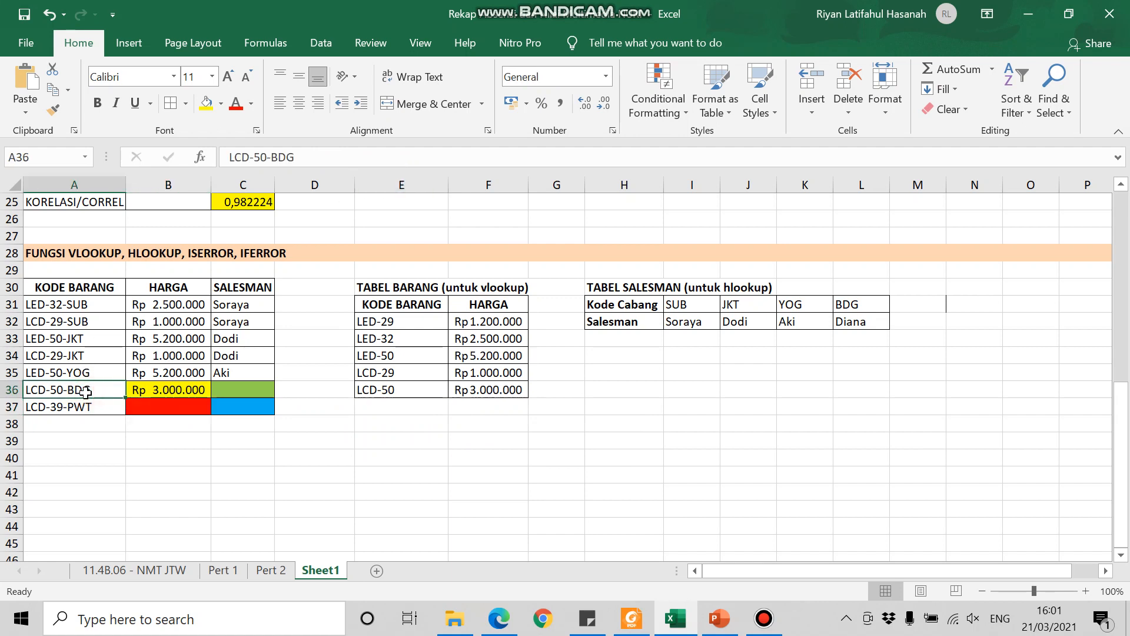
pyautogui.click(464, 389)
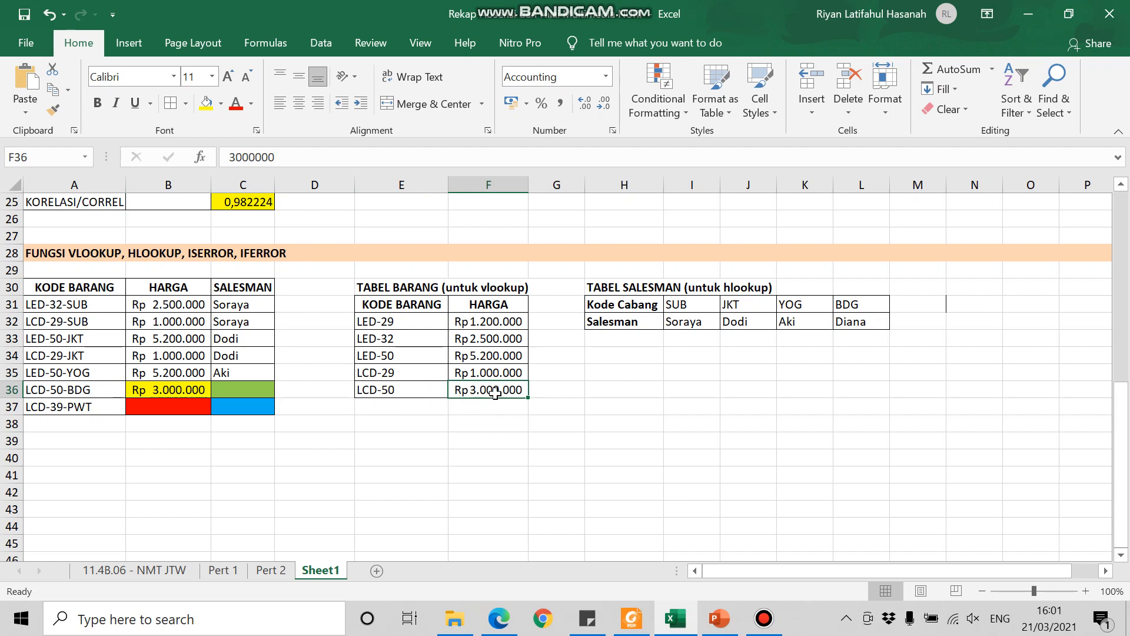
# Examine TABEL SALESMAN in H31:L32 as the lookup source for the green SALESMAN cell C36.
pyautogui.click(238, 390)
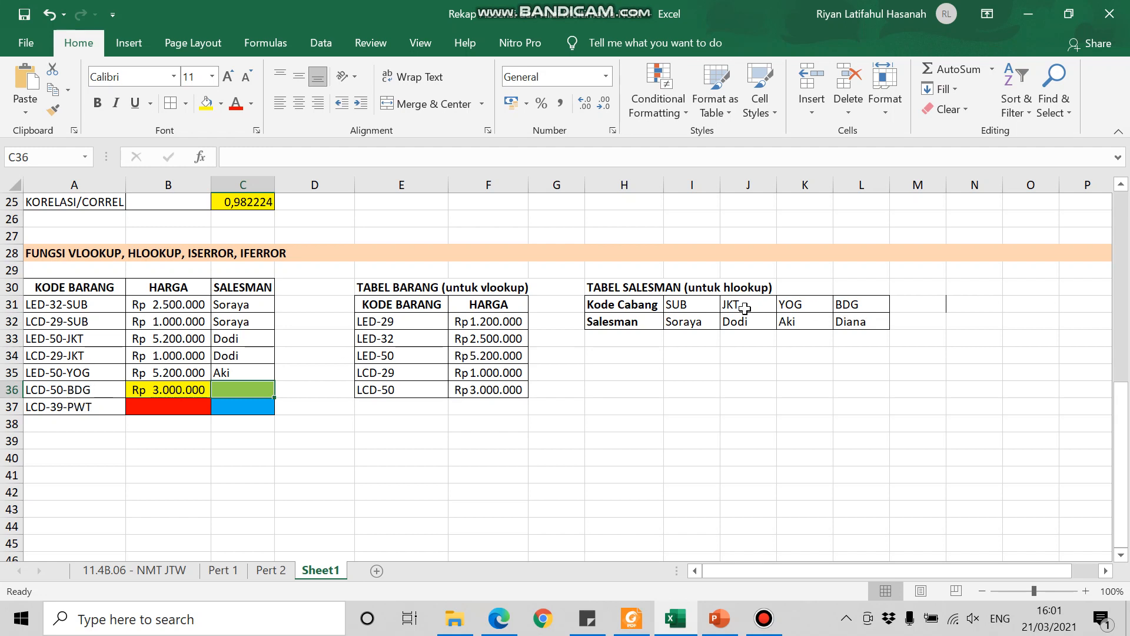
pyautogui.moveTo(633, 287); pyautogui.dragTo(869, 331)
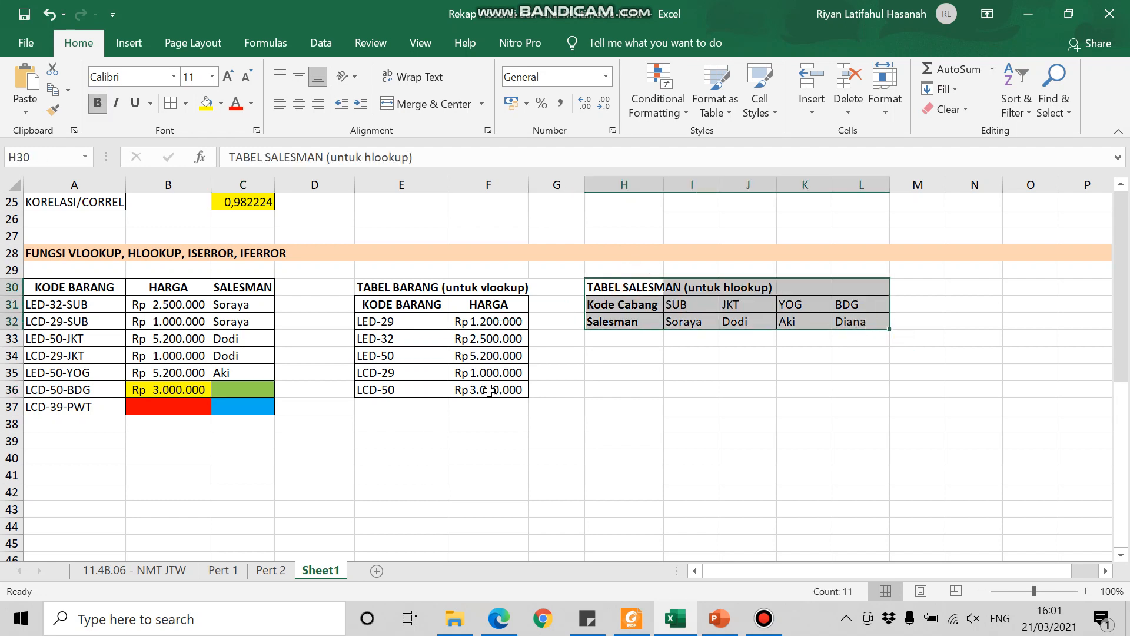
pyautogui.click(249, 390)
pyautogui.write('=')
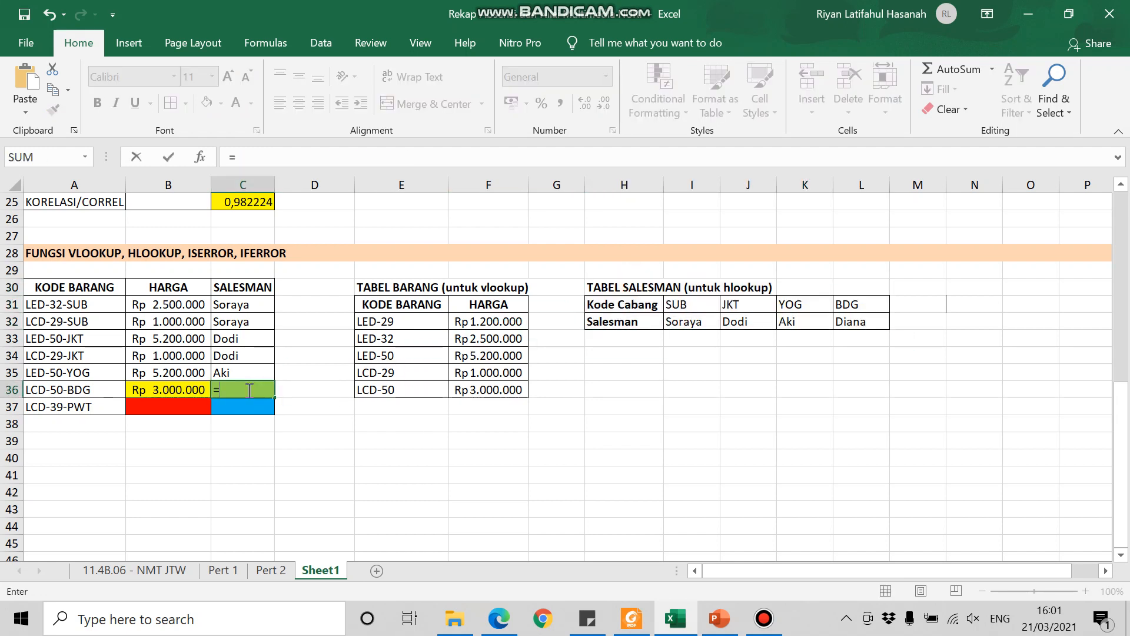
pyautogui.press('Escape')
pyautogui.click(706, 353)
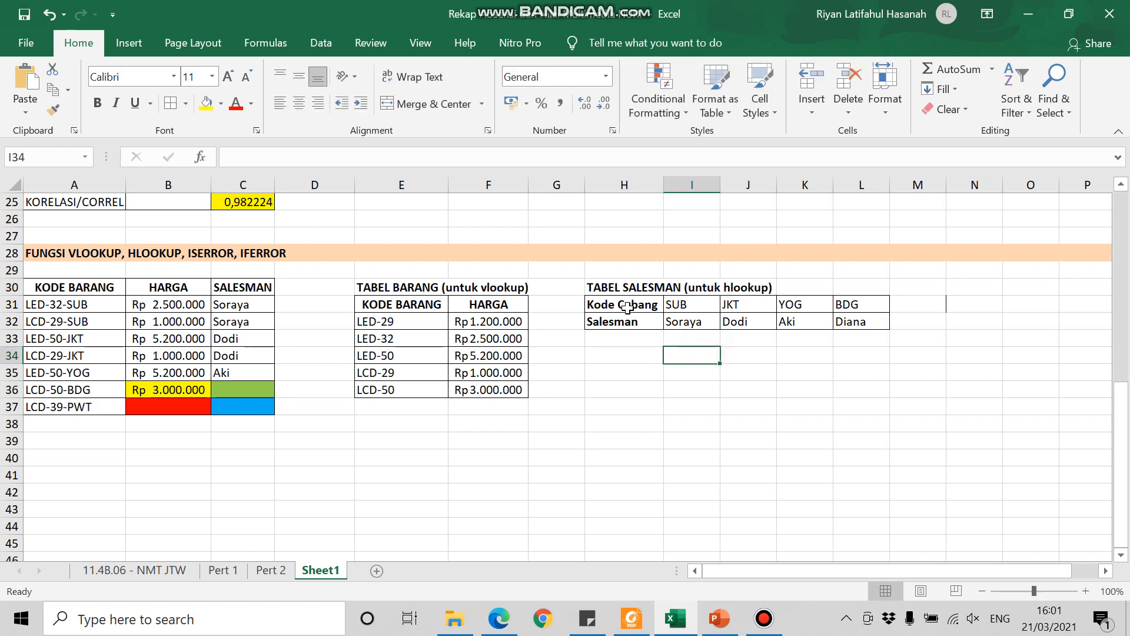
pyautogui.click(632, 312)
pyautogui.moveTo(631, 312); pyautogui.dragTo(865, 321)
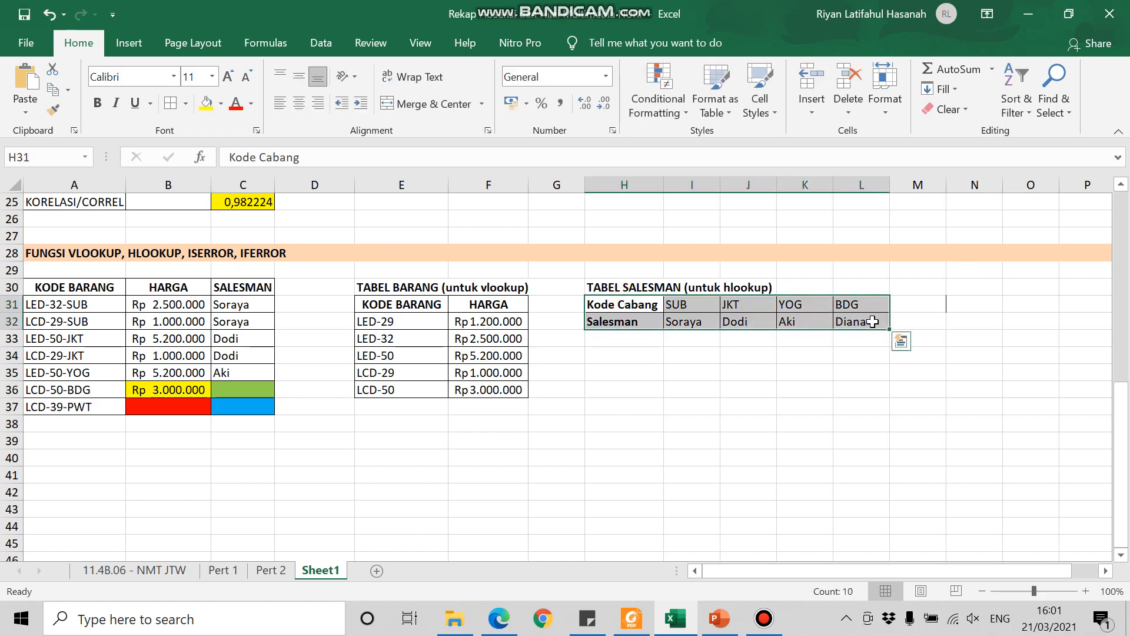
# Begin an HLOOKUP formula in the green SALESMAN cell C36 using RIGHT(A36;3) as the lookup value.
pyautogui.click(233, 389)
pyautogui.write('=')
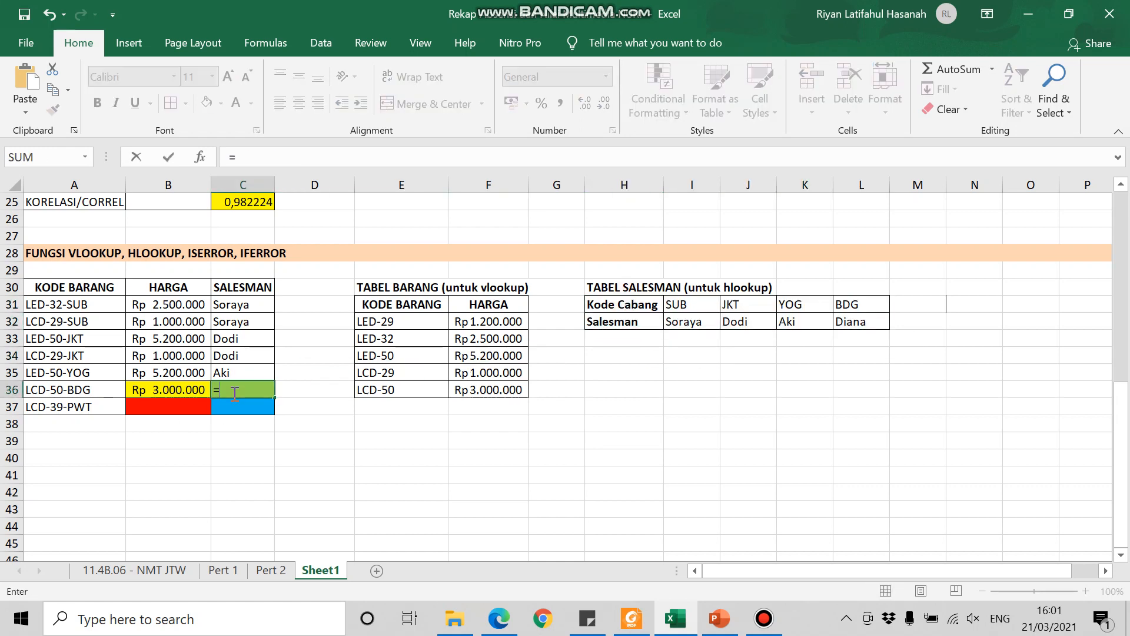
pyautogui.write('hl')
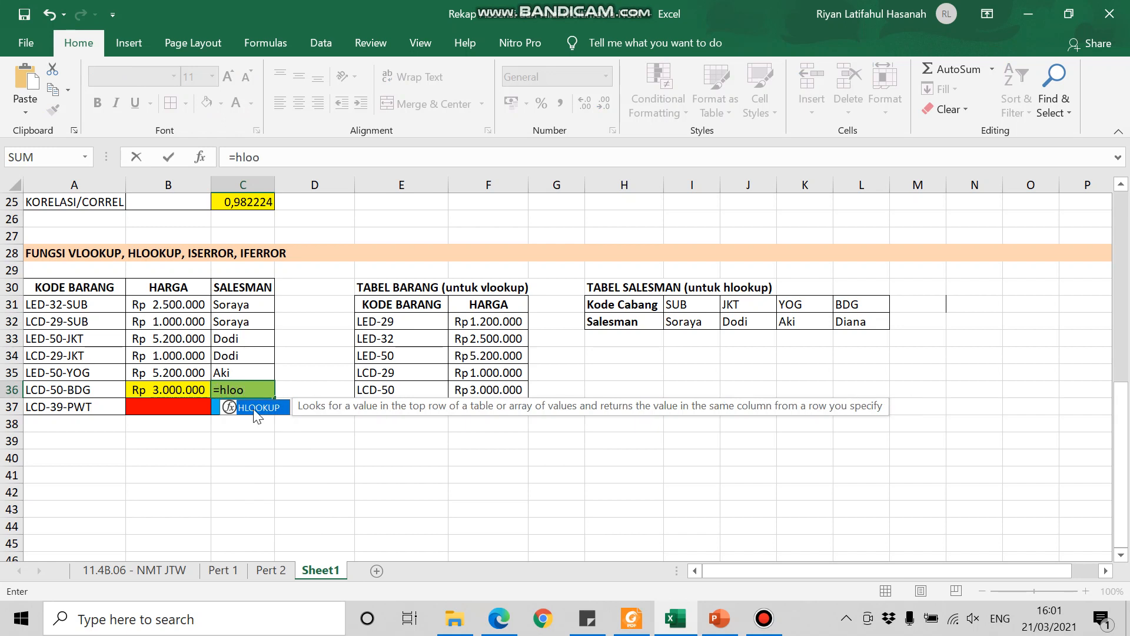
pyautogui.write('oo')
pyautogui.doubleClick(255, 408)
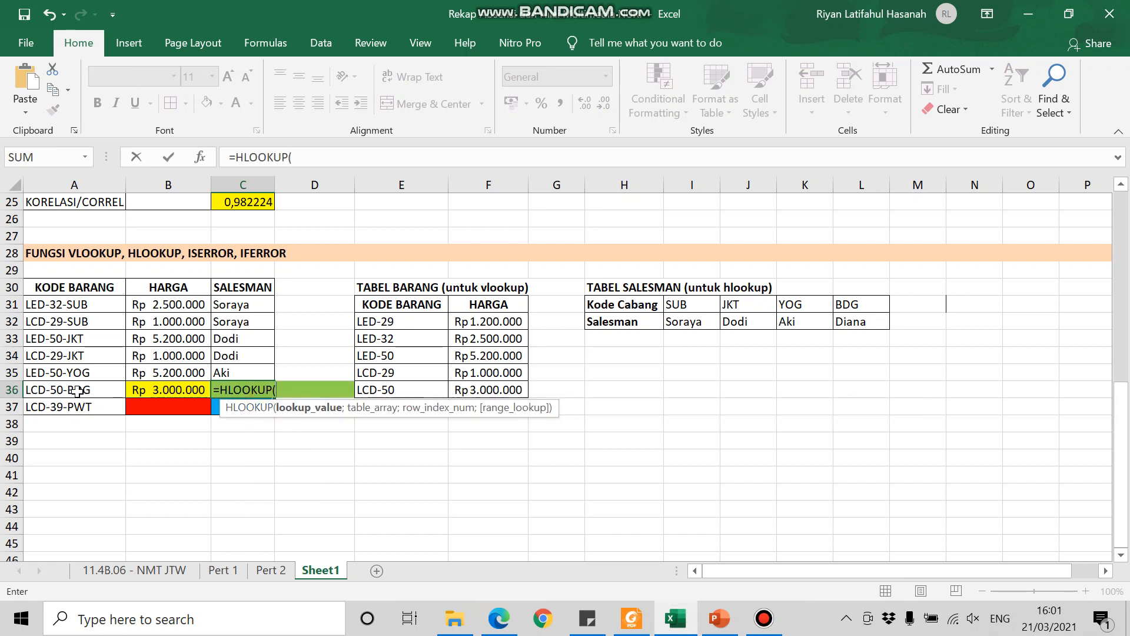
pyautogui.write('right(')
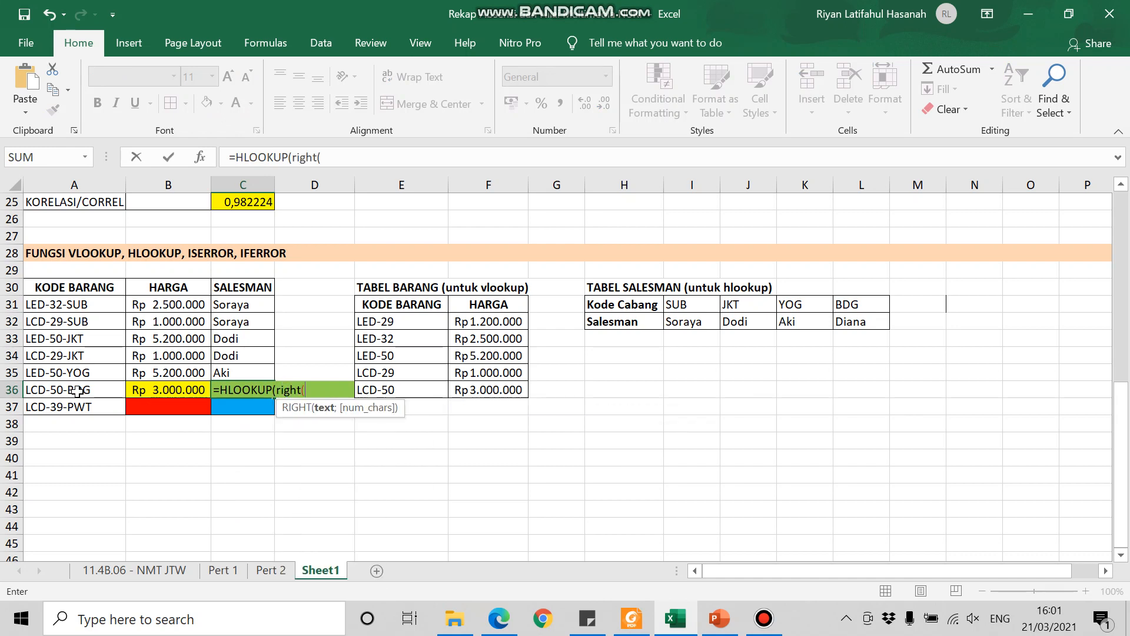
pyautogui.click(60, 390)
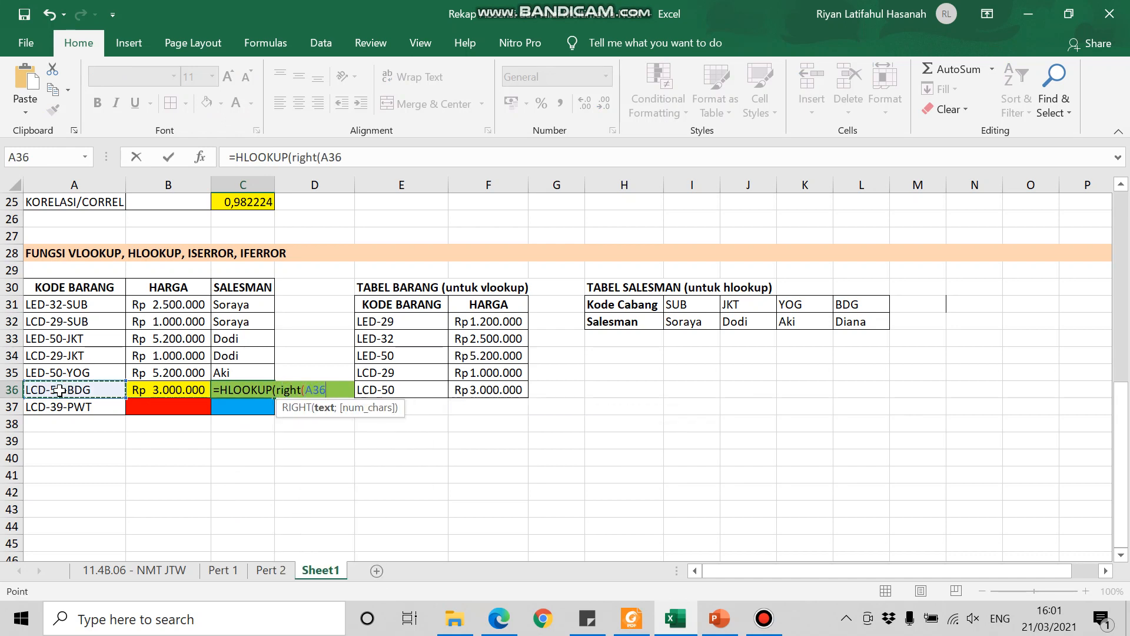
pyautogui.write(';3')
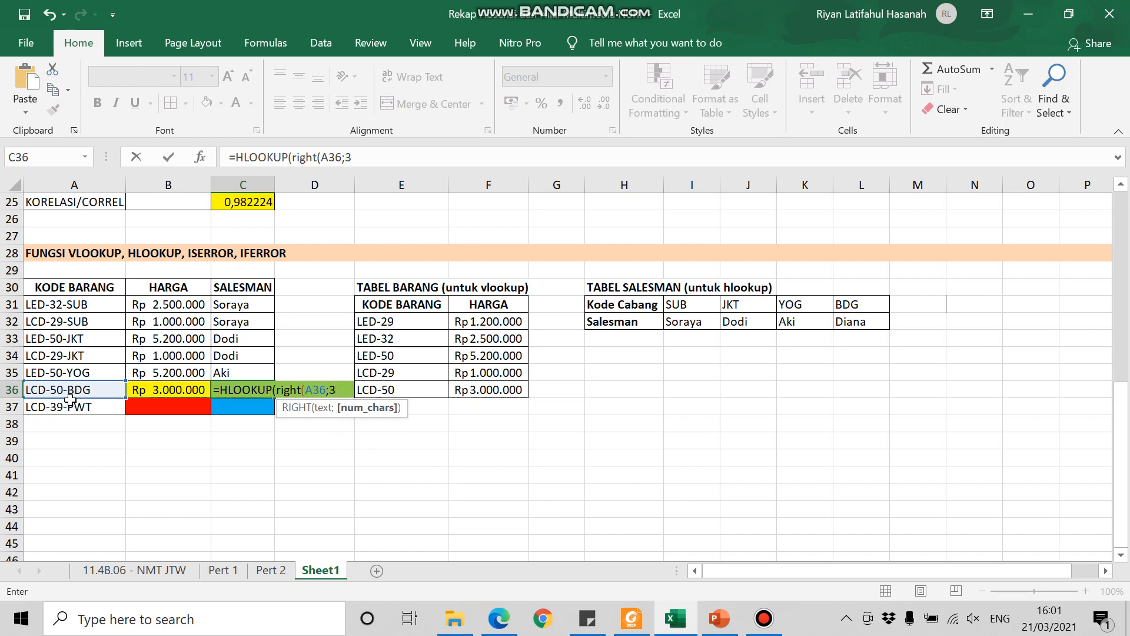
pyautogui.write(')')
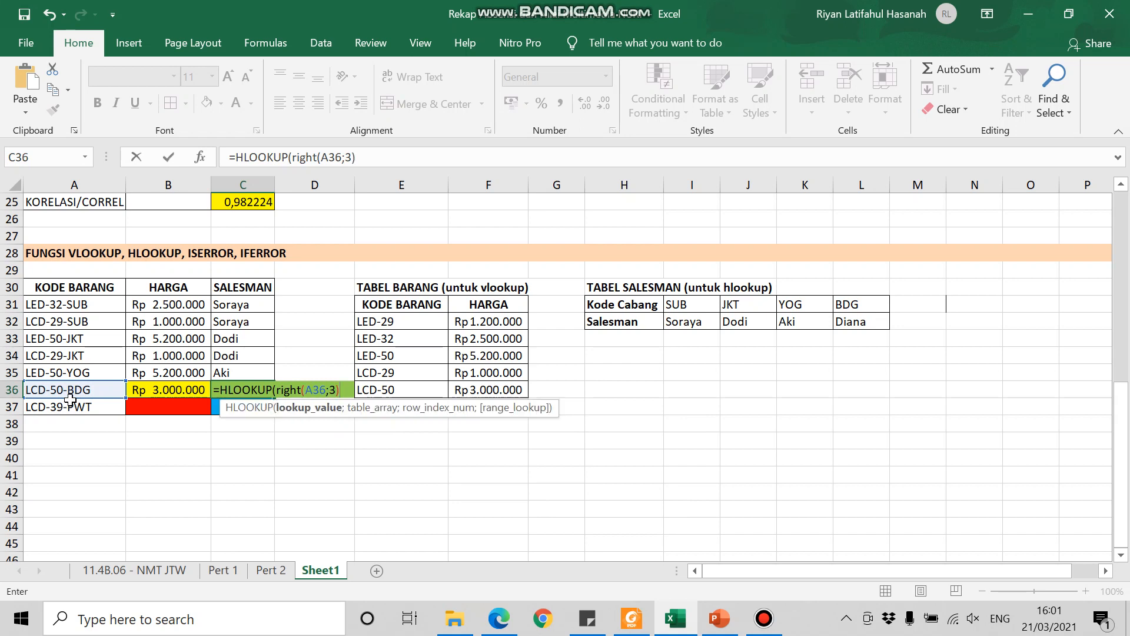
pyautogui.write(';')
# Complete the C36 HLOOKUP with table range H31:L32, row index 2 and FALSE, and compare it with the BDG salesman.
pyautogui.moveTo(636, 305); pyautogui.dragTo(869, 318)
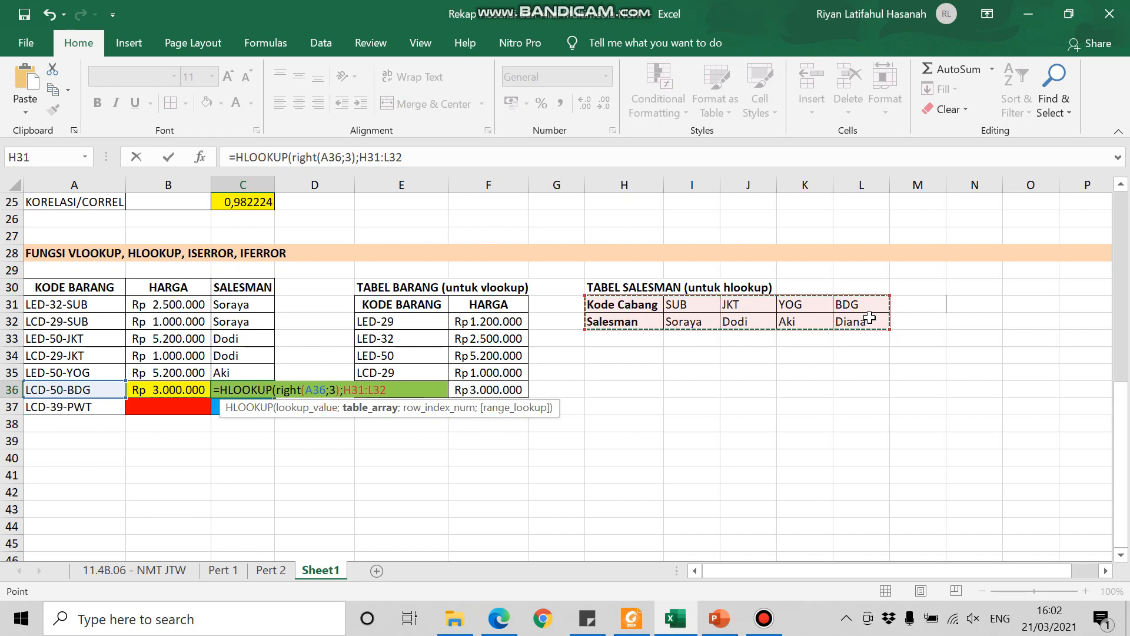
pyautogui.write(';2')
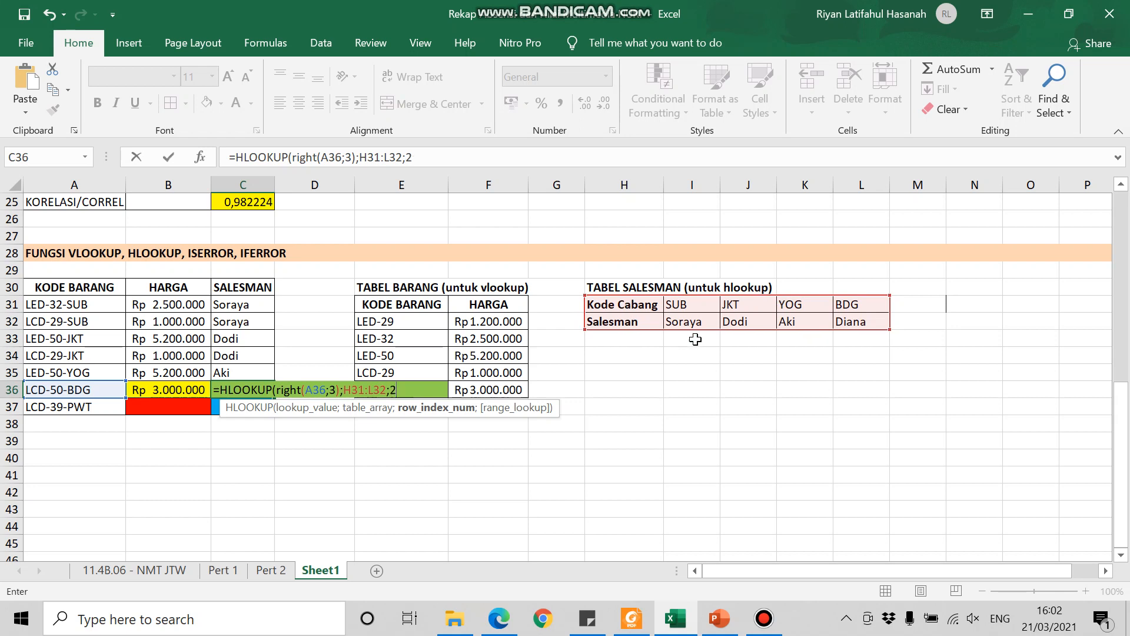
pyautogui.write(';false')
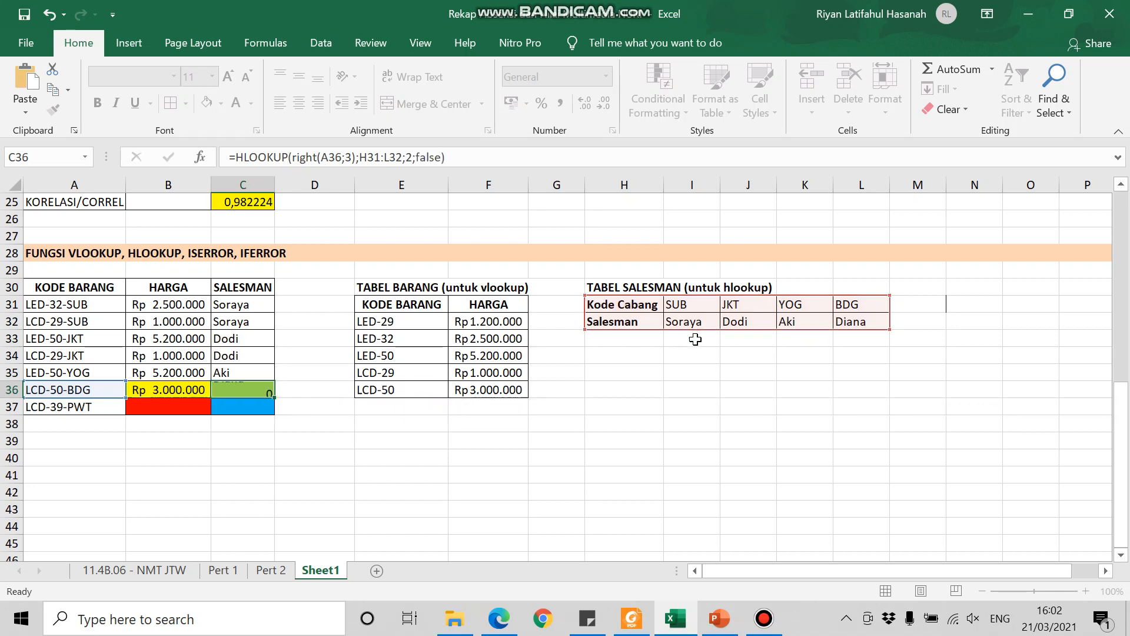
pyautogui.press('Return')
pyautogui.click(81, 390)
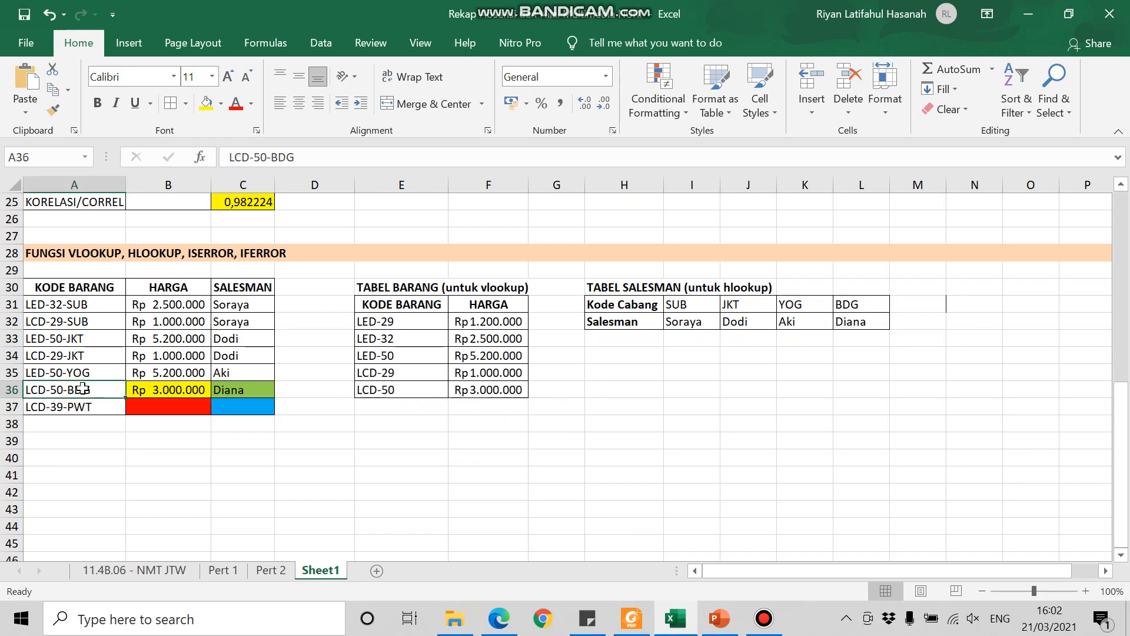
pyautogui.click(862, 318)
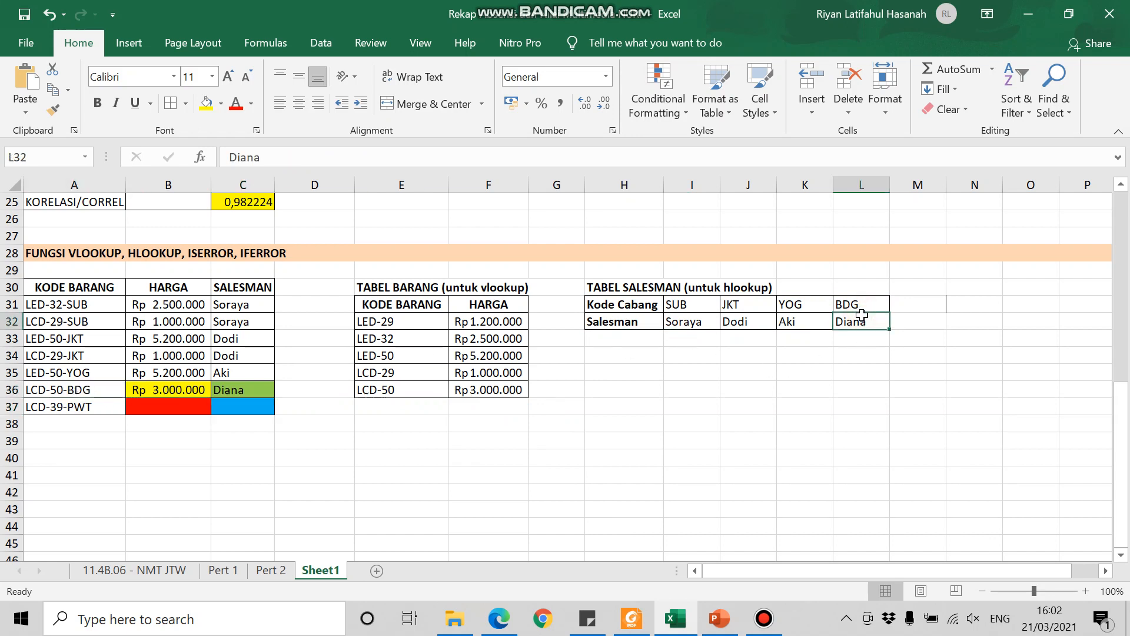
# Switch to PowerPoint to view the Fungsi Pencarian & Referensi slide, return to Excel and review the empty answer cells B37:C37.
pyautogui.moveTo(561, 3)
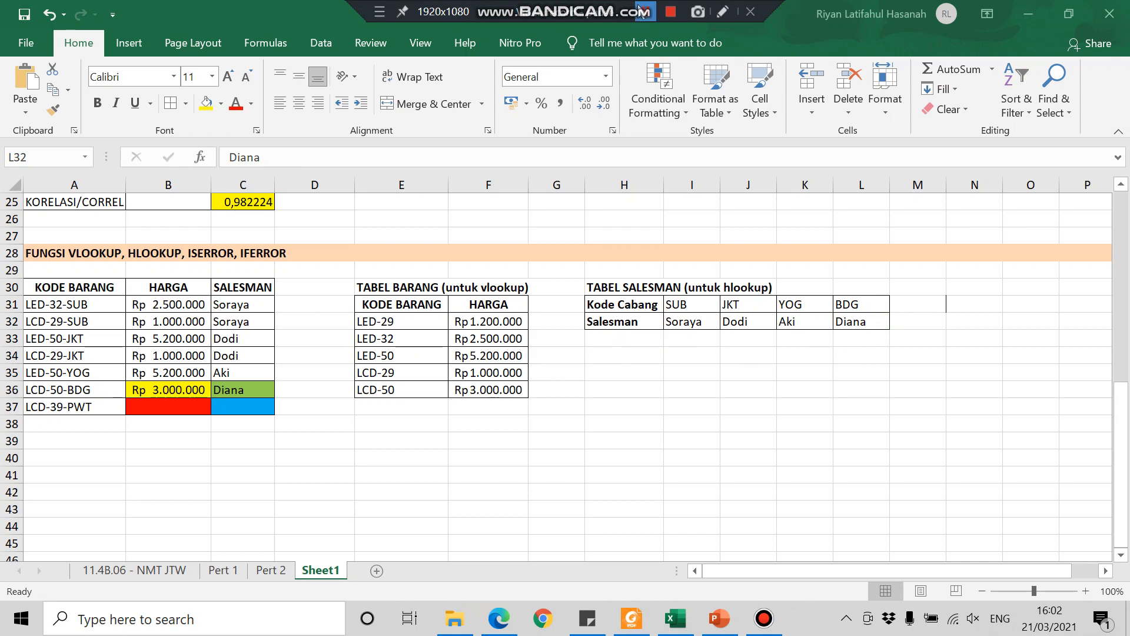
pyautogui.hotkey('alt', 'Tab')
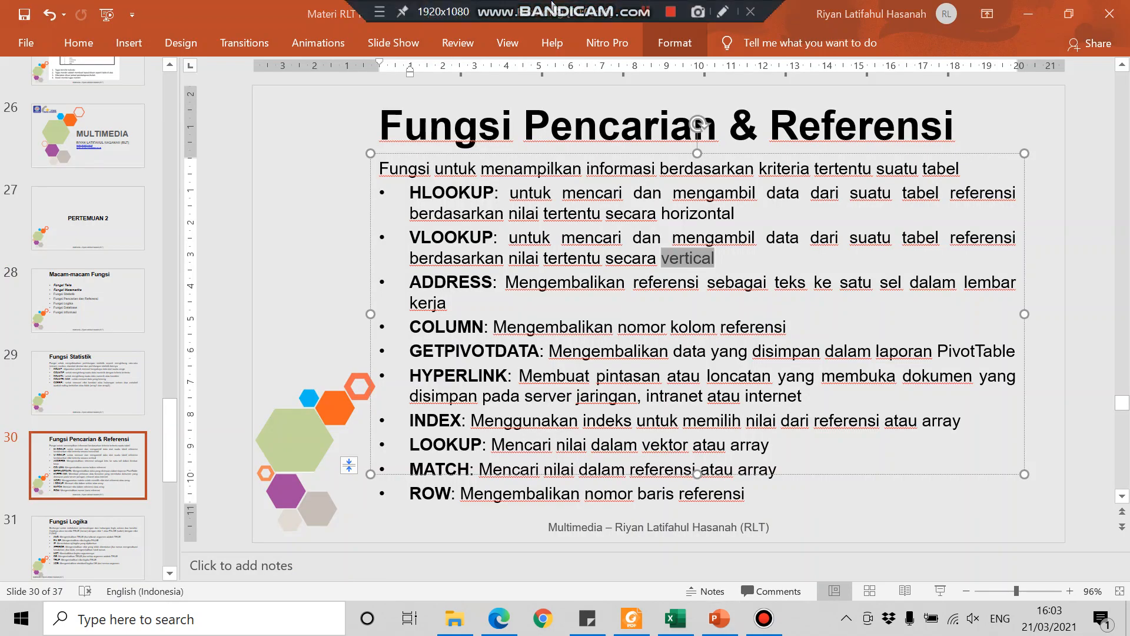
pyautogui.hotkey('alt', 'Tab')
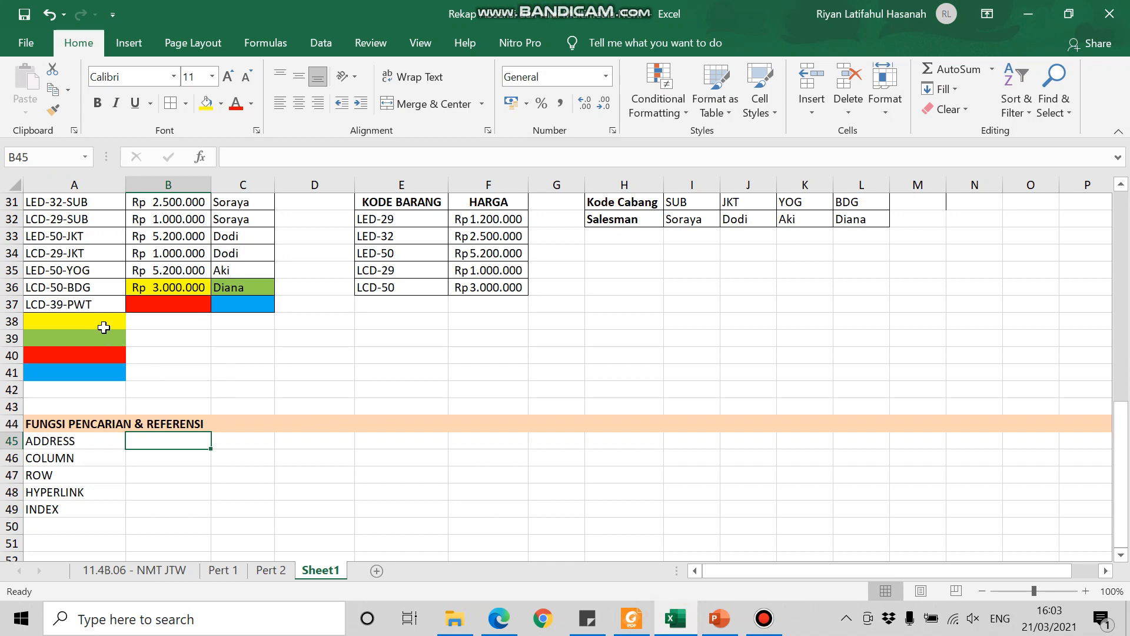
pyautogui.moveTo(168, 299); pyautogui.dragTo(228, 301)
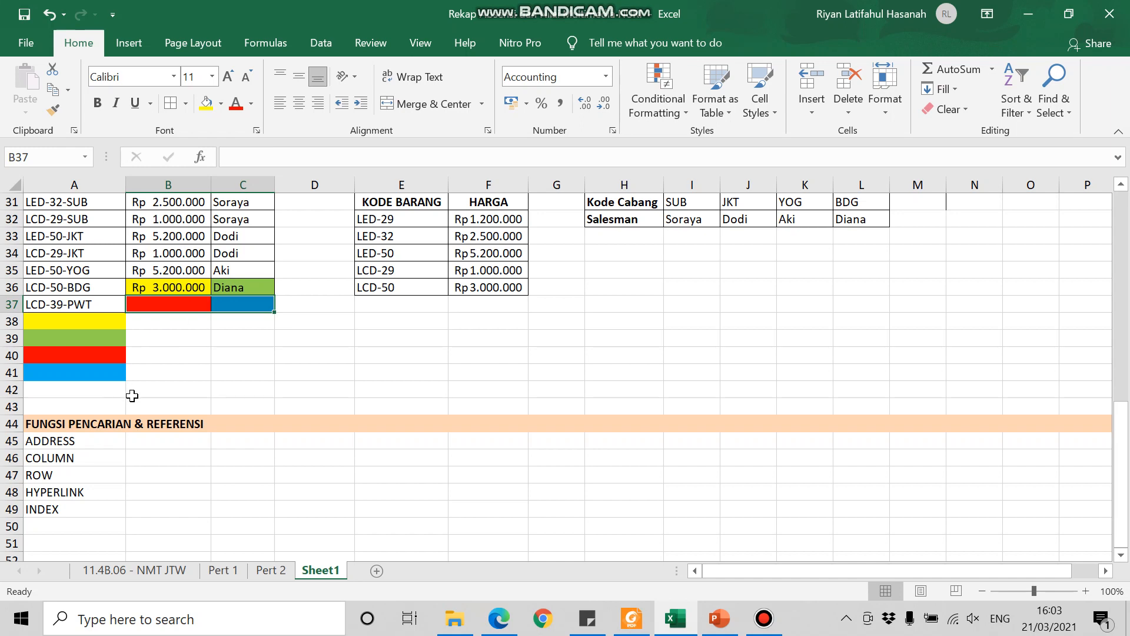
# Select cell B45 beside the ADDRESS label in the FUNGSI PENCARIAN & REFERENSI section.
pyautogui.click(151, 439)
pyautogui.scroll(-1, 128, 416)
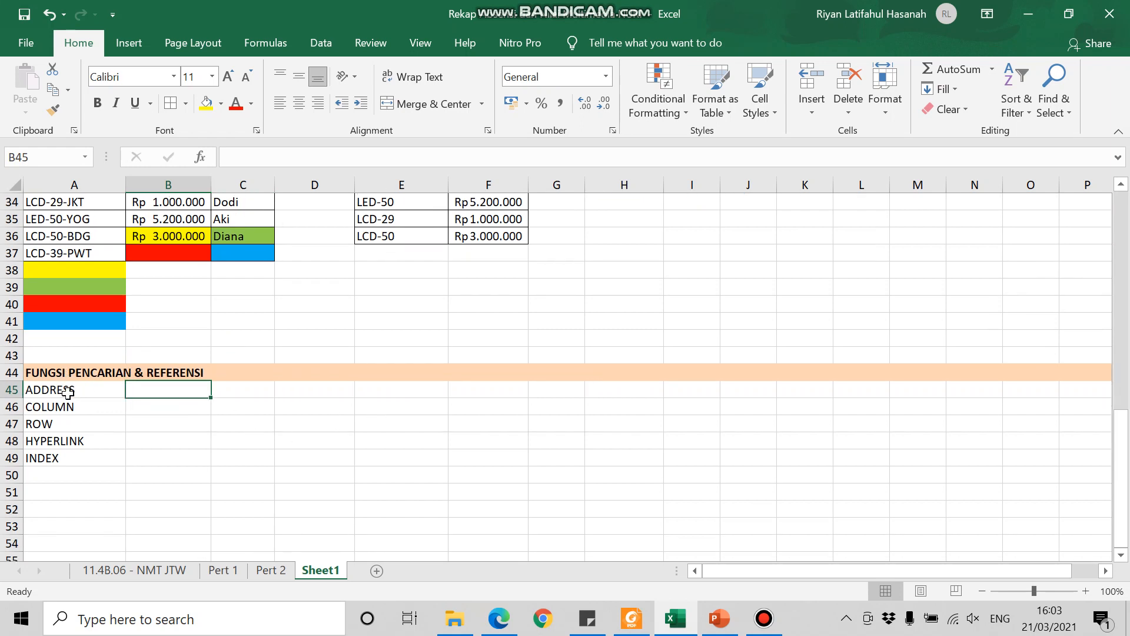
pyautogui.click(70, 389)
pyautogui.click(156, 391)
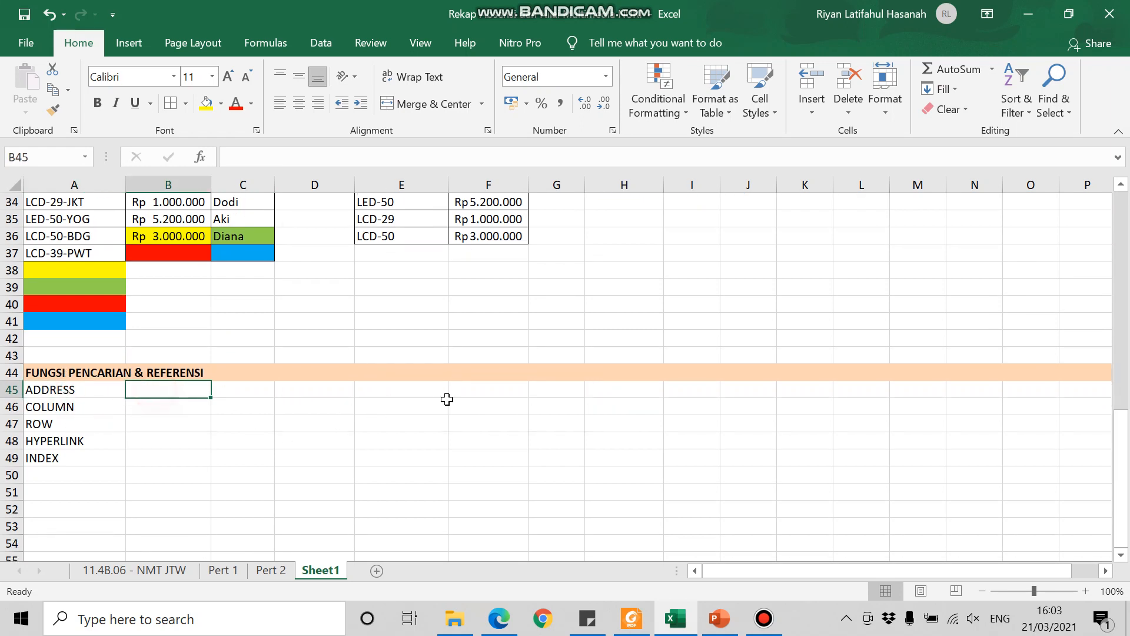